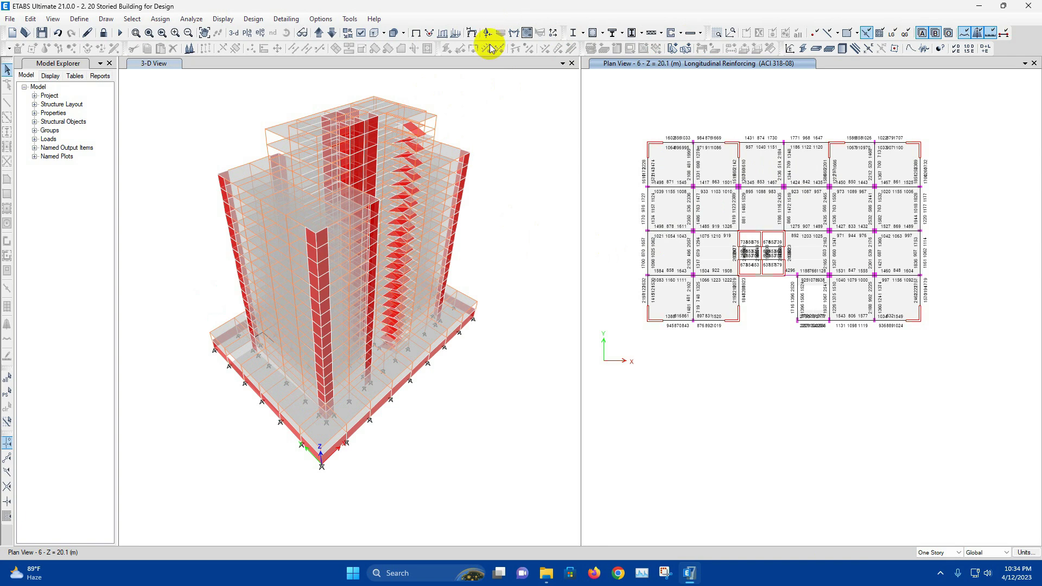
Run Beam Detailing/Check from Concrete Detailing and choose story 2 for display.
mouse_move(685, 190)
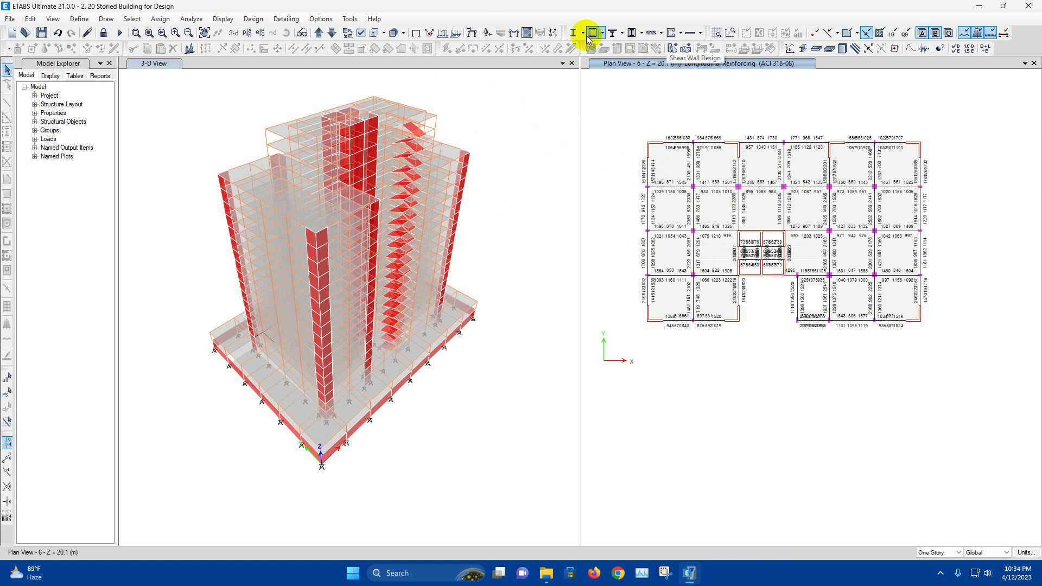
click(293, 21)
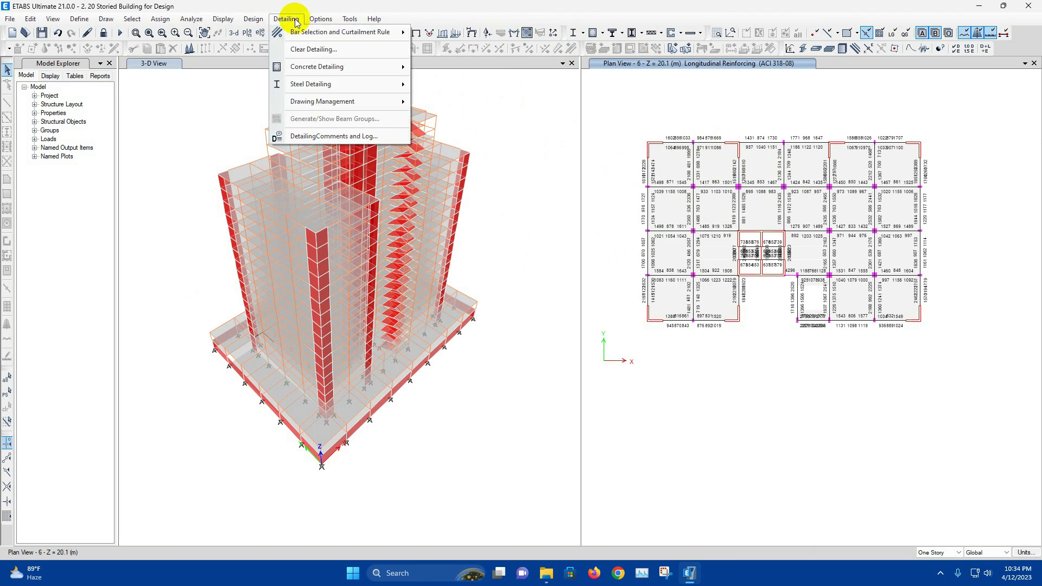
mouse_move(343, 67)
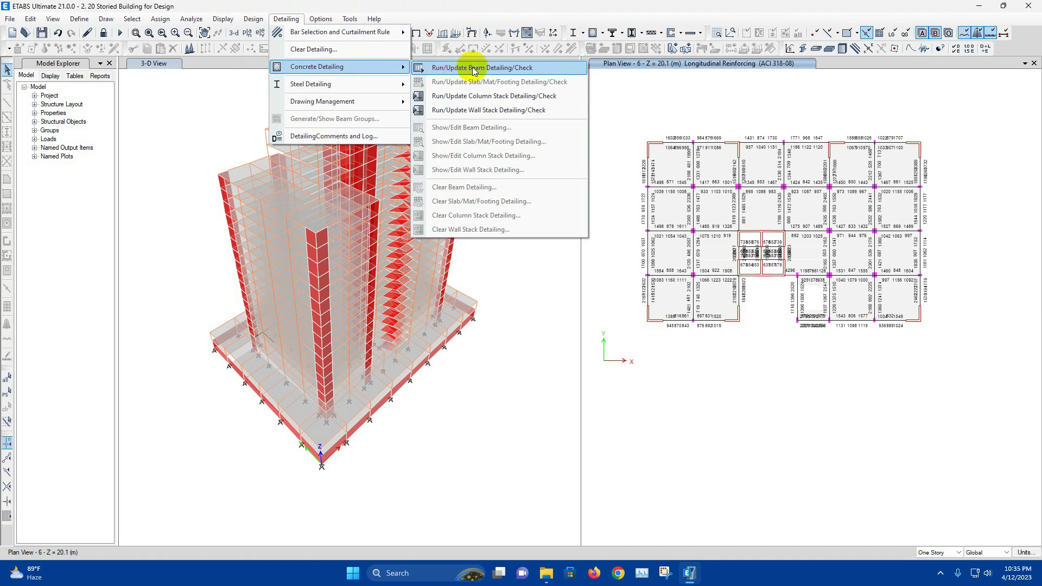
click(509, 69)
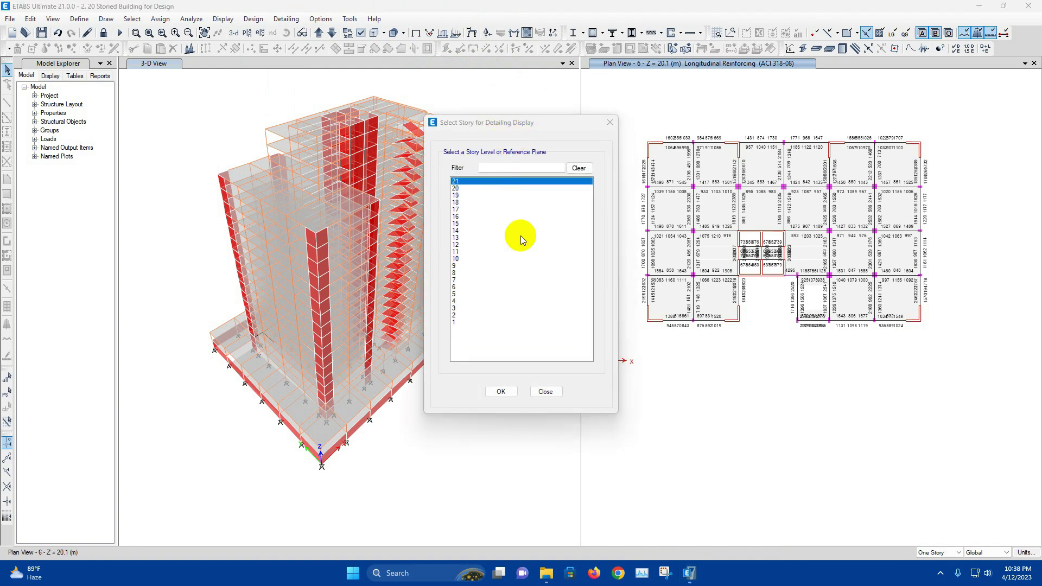
click(458, 315)
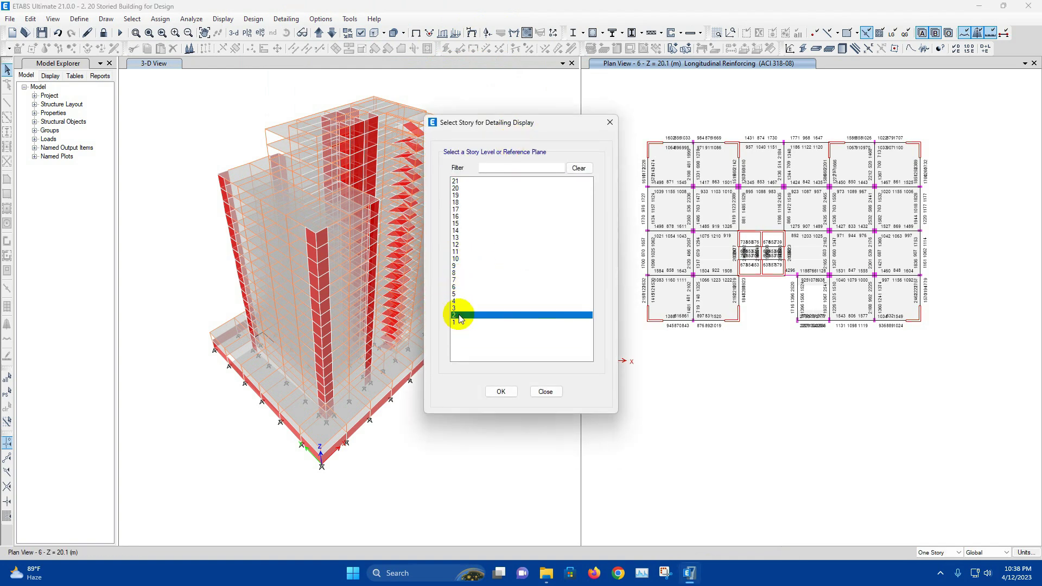
click(499, 391)
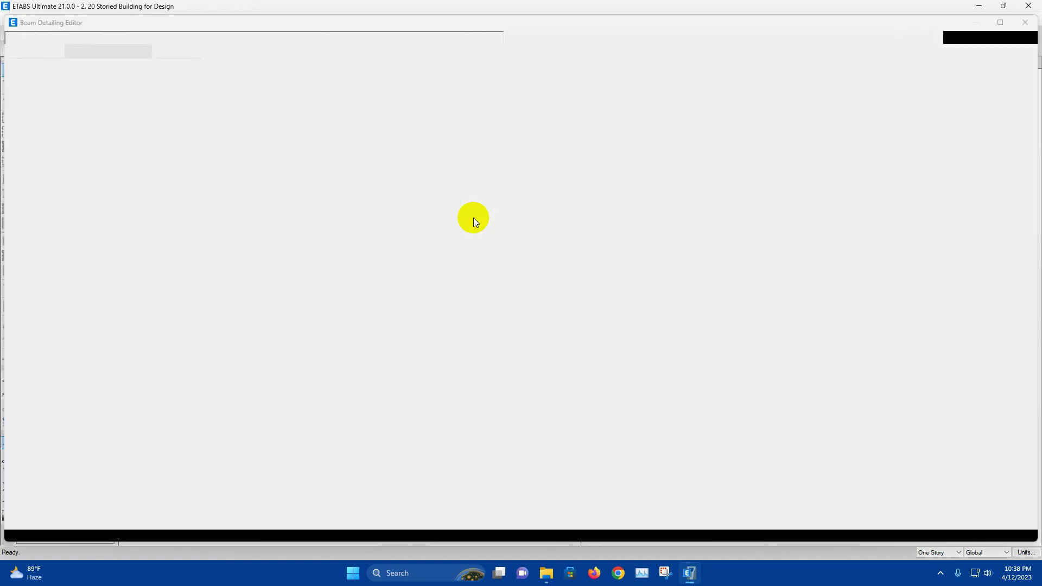
Step through CB-01's elevations, rebar profiles, Section-1, Section-2 and 3D view.
scroll(138, 222, up, 1)
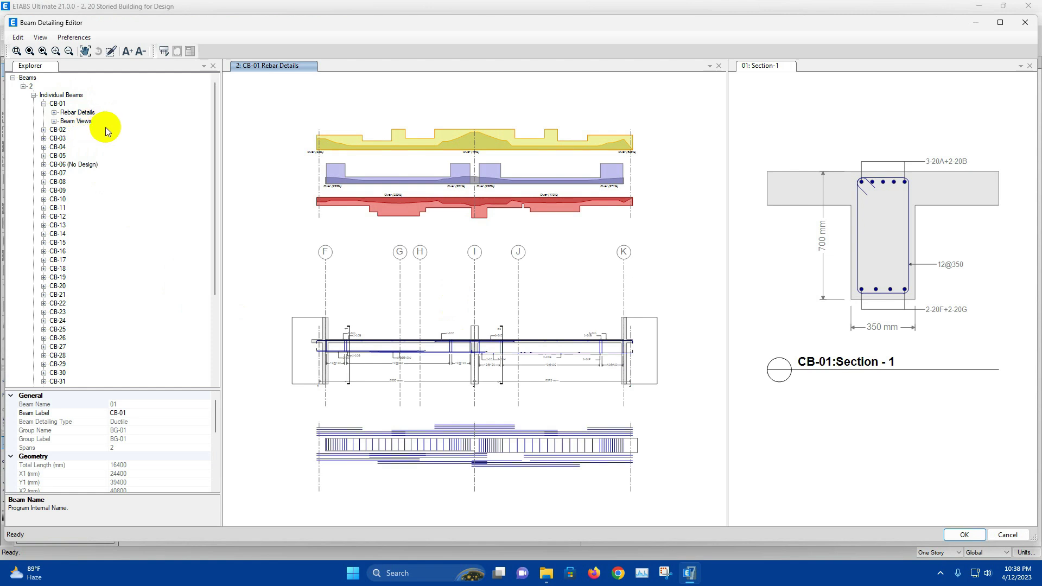
click(53, 121)
click(105, 132)
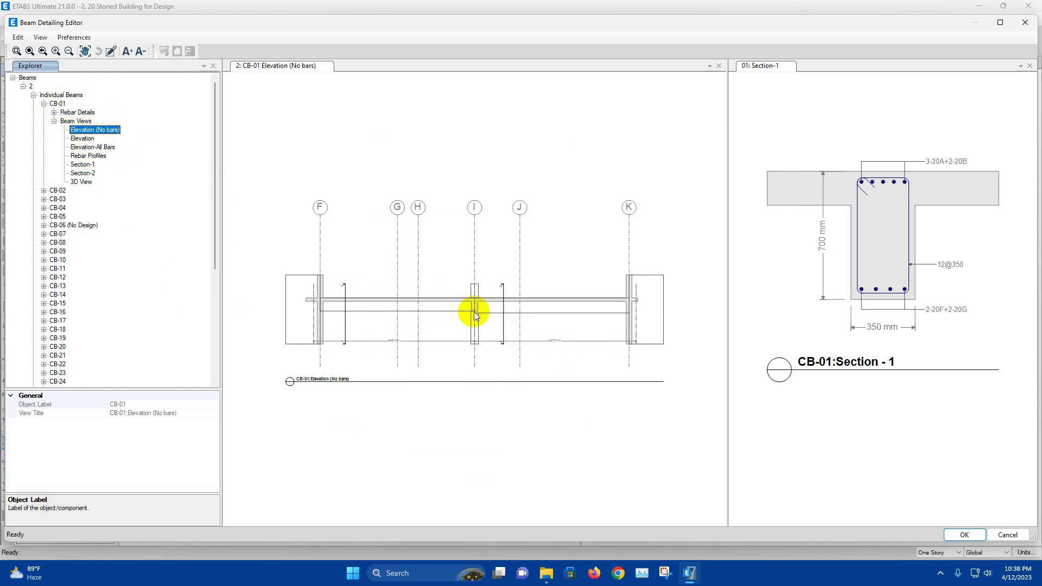
click(83, 138)
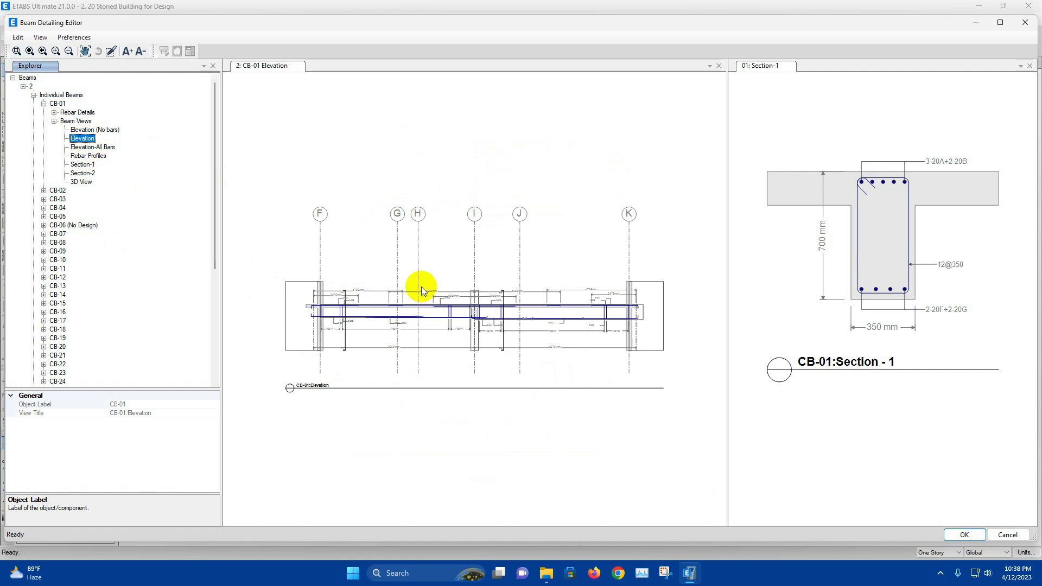
click(92, 147)
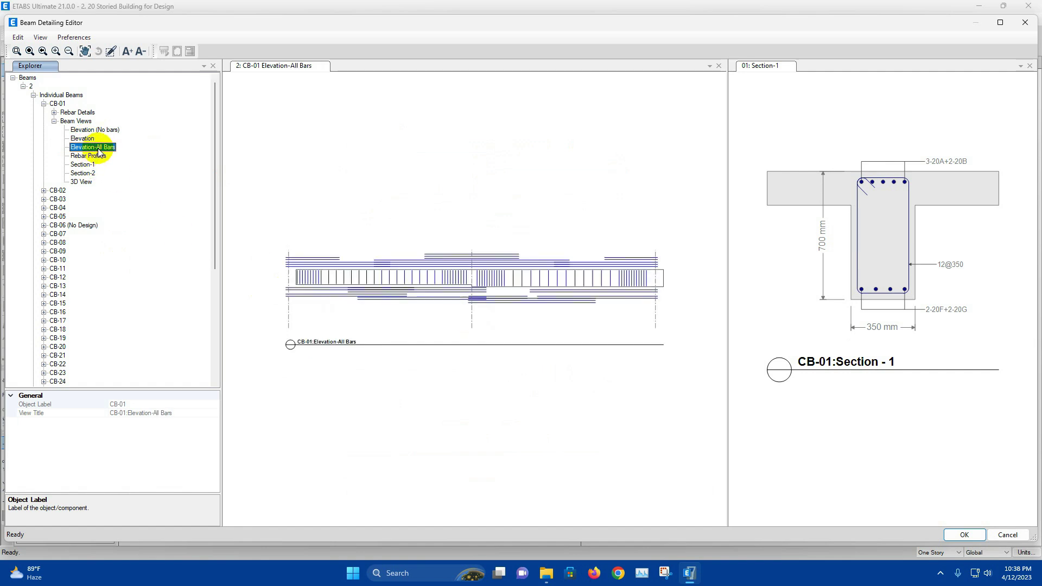
click(86, 157)
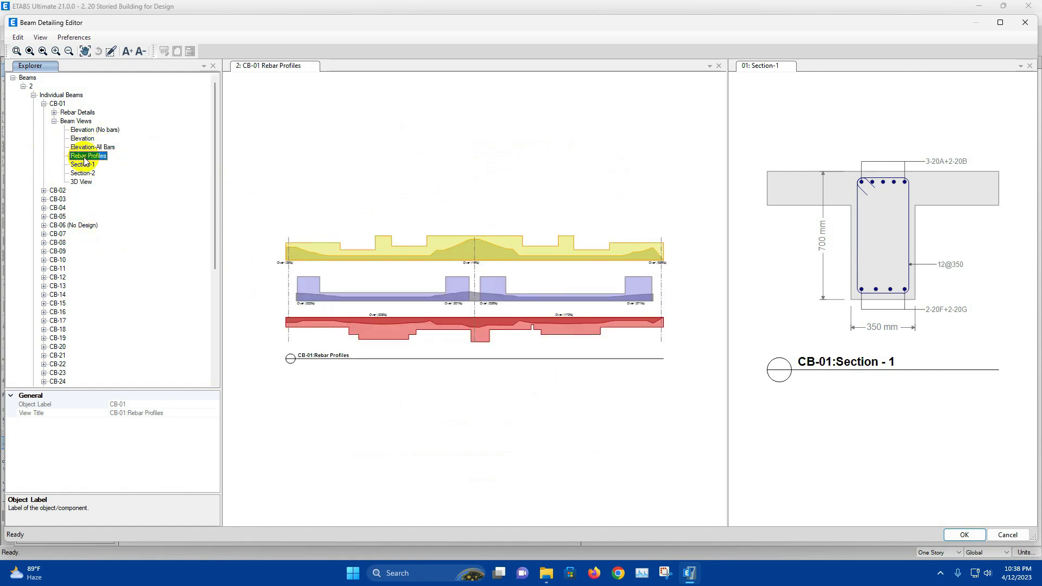
click(91, 165)
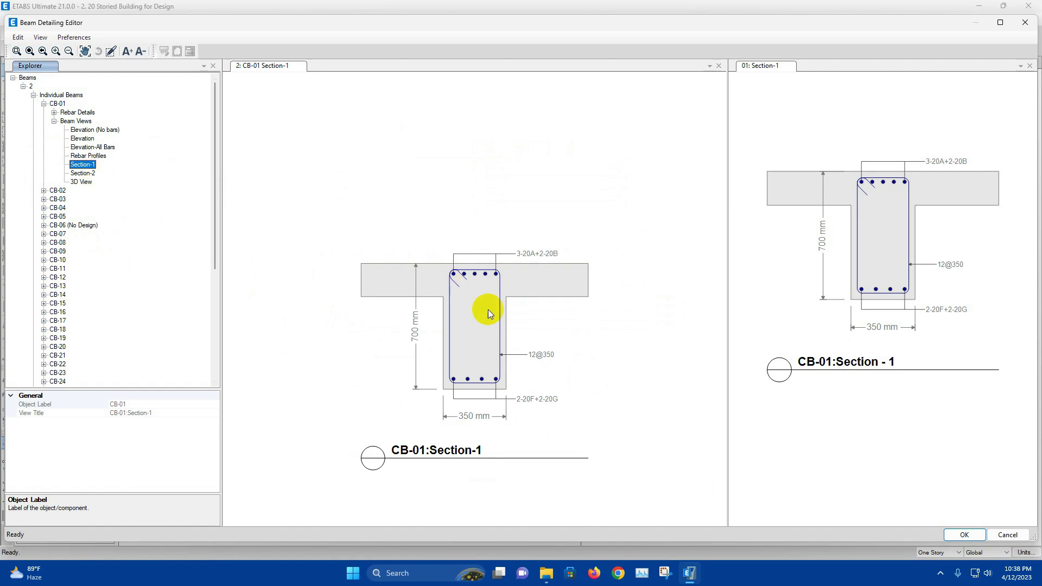
click(83, 173)
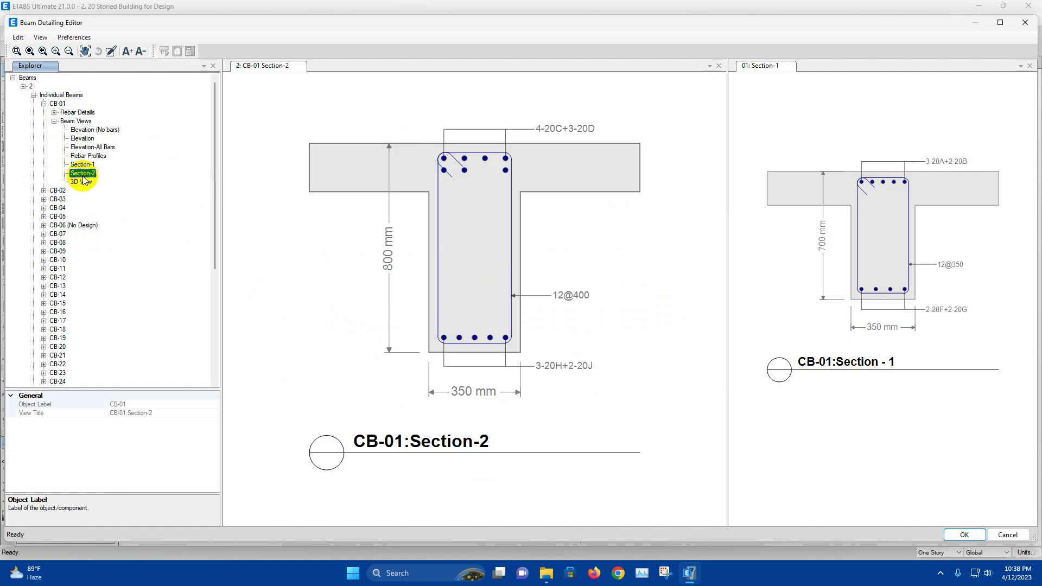
click(82, 181)
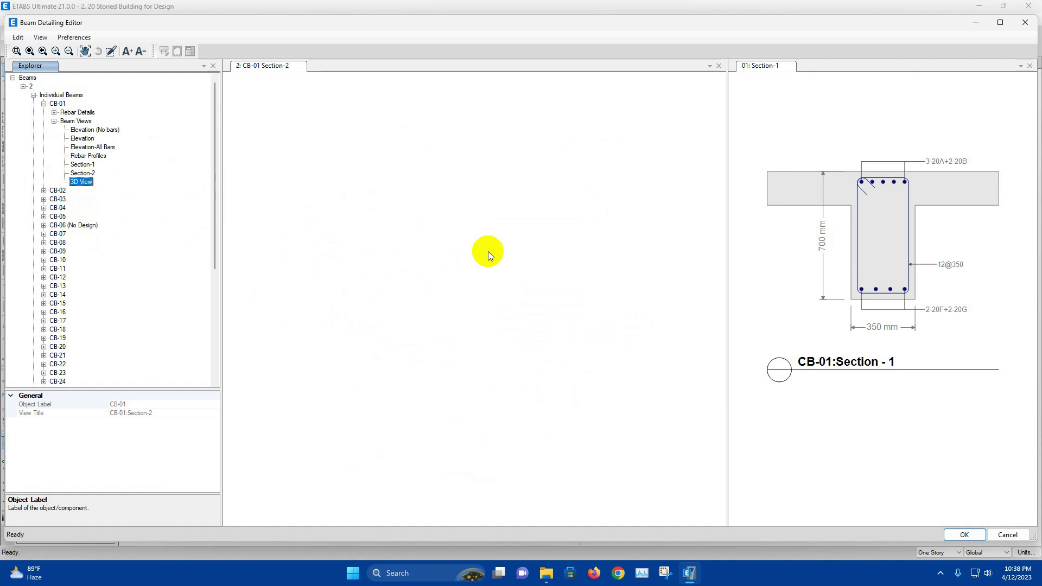
Zoom the CB-01 3D beam view, collapse CB-01 and show beam group BG-01 on the plan.
scroll(555, 317, up, 3)
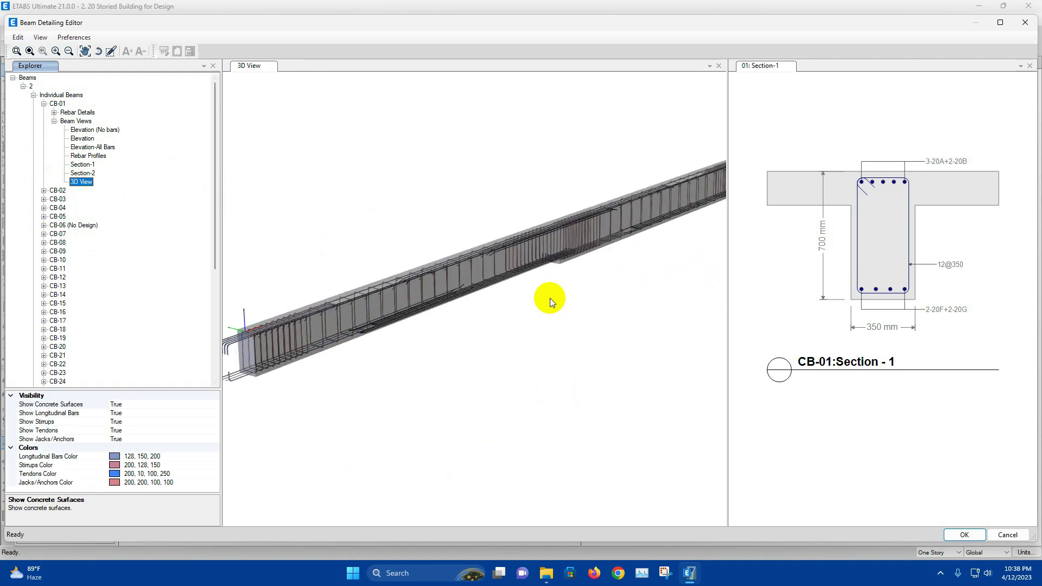
click(520, 314)
scroll(112, 206, down, 7)
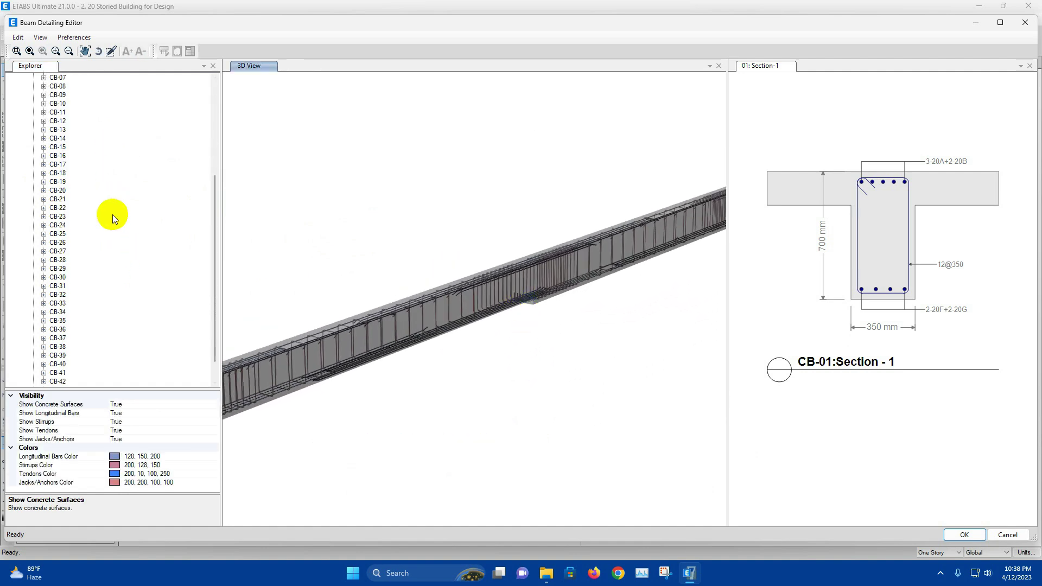
scroll(77, 209, up, 6)
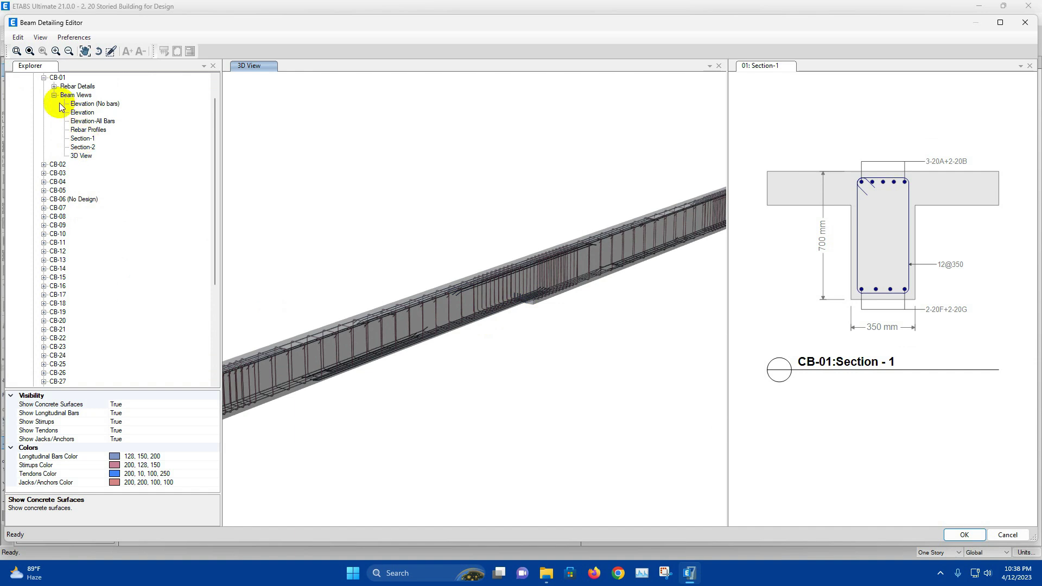
double_click(49, 79)
scroll(68, 157, up, 1)
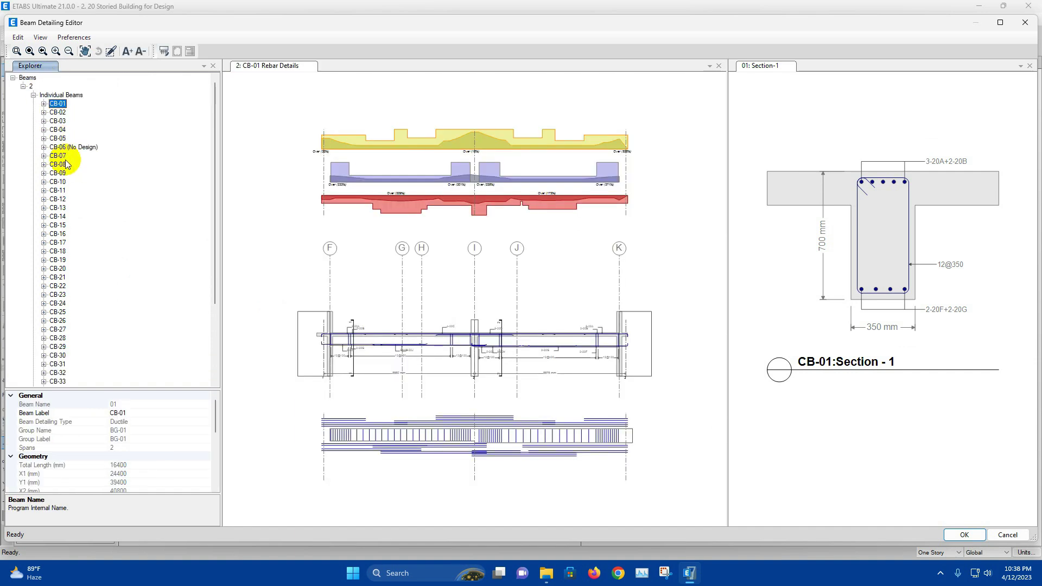
scroll(84, 278, down, 6)
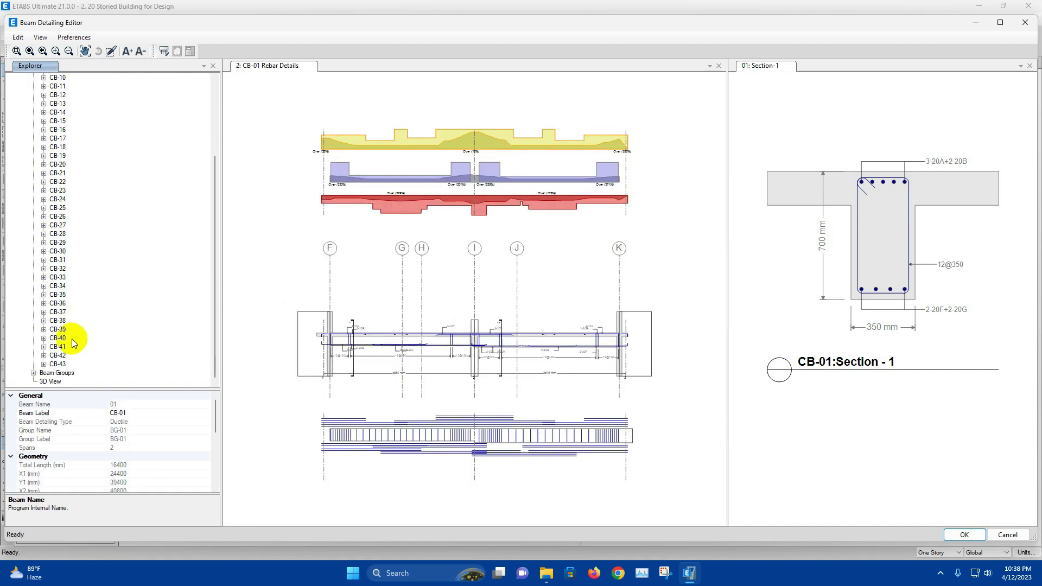
click(33, 373)
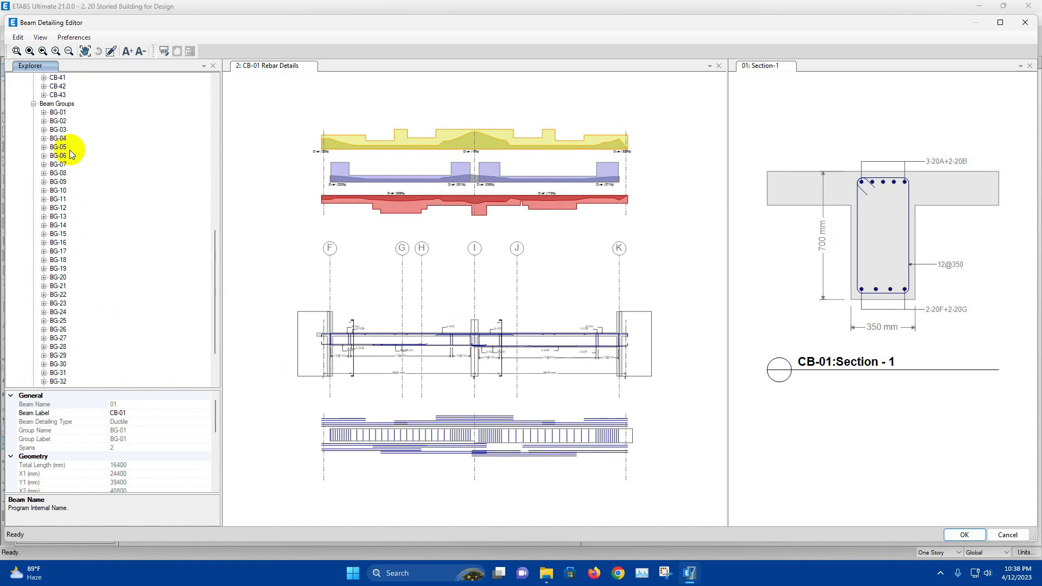
click(58, 113)
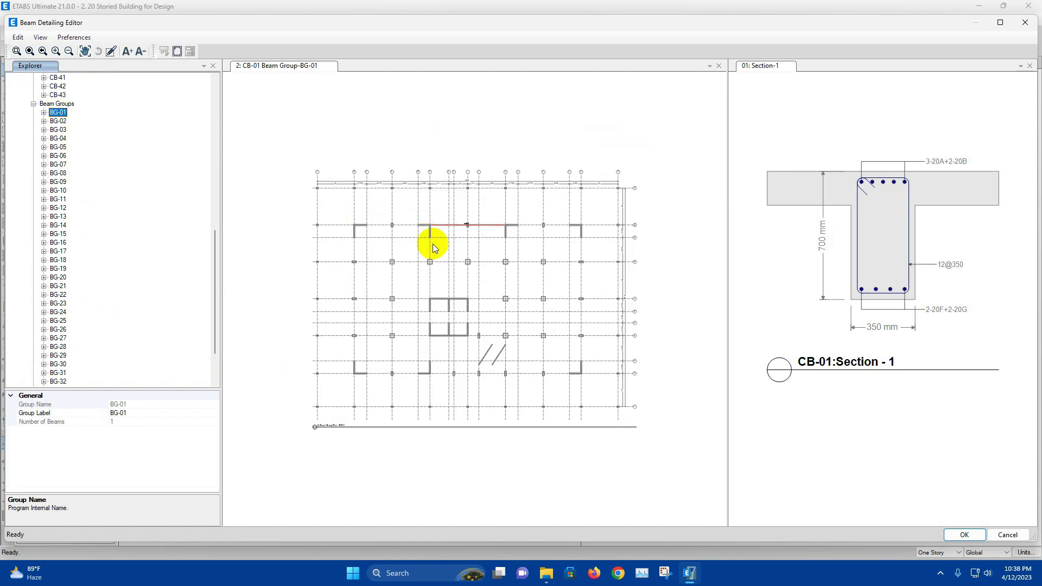
Display beam groups BG-02 and BG-22 on the plan.
click(58, 122)
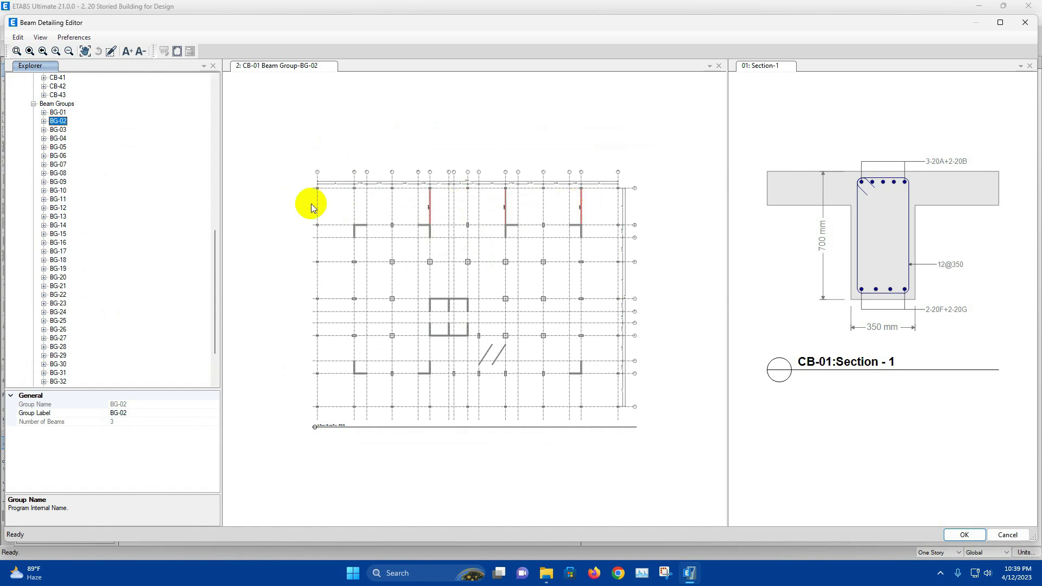
click(59, 295)
scroll(74, 384, down, 2)
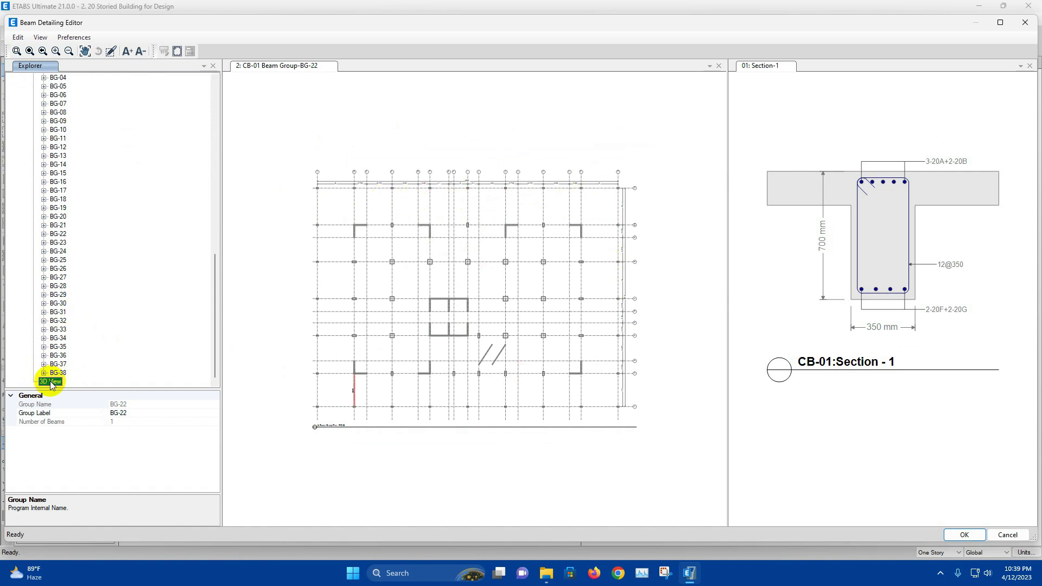
Orbit and zoom the 3D beam grid, then close the editor, answering Yes to keep changes.
click(52, 382)
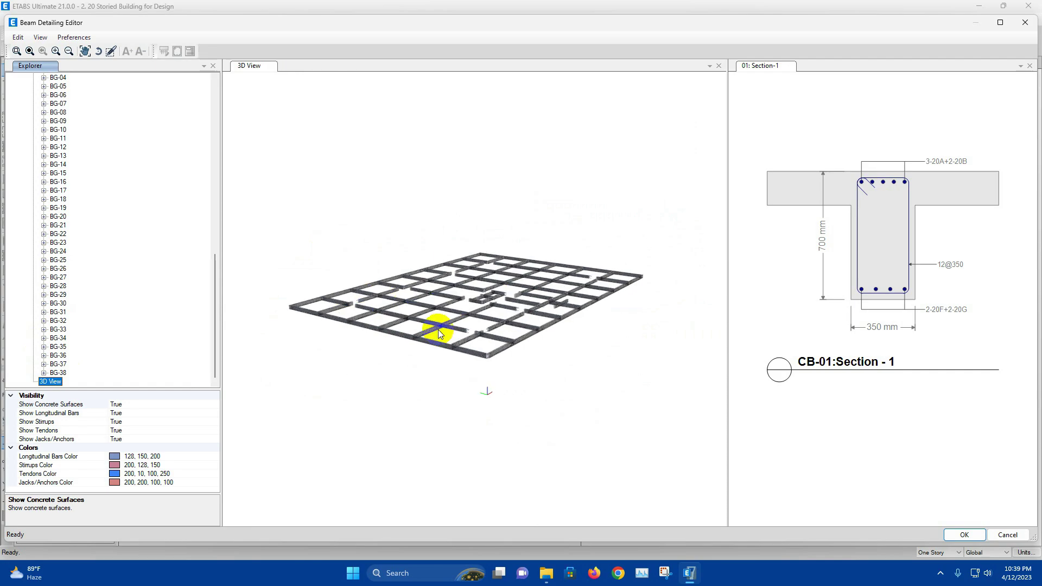
scroll(439, 331, up, 2)
middle_drag(444, 332, 545, 291)
scroll(502, 316, up, 2)
scroll(494, 295, down, 3)
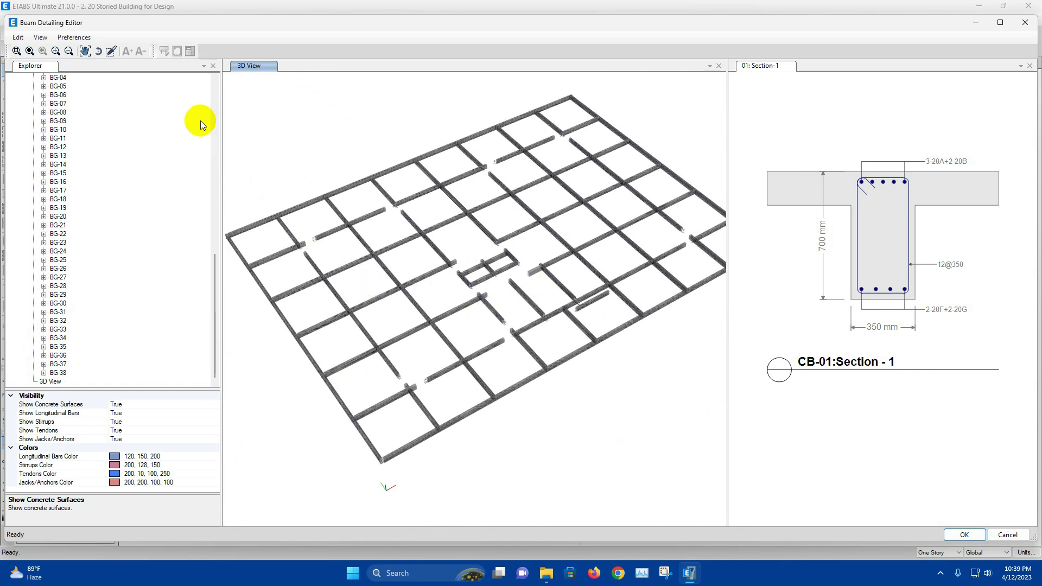
click(1025, 22)
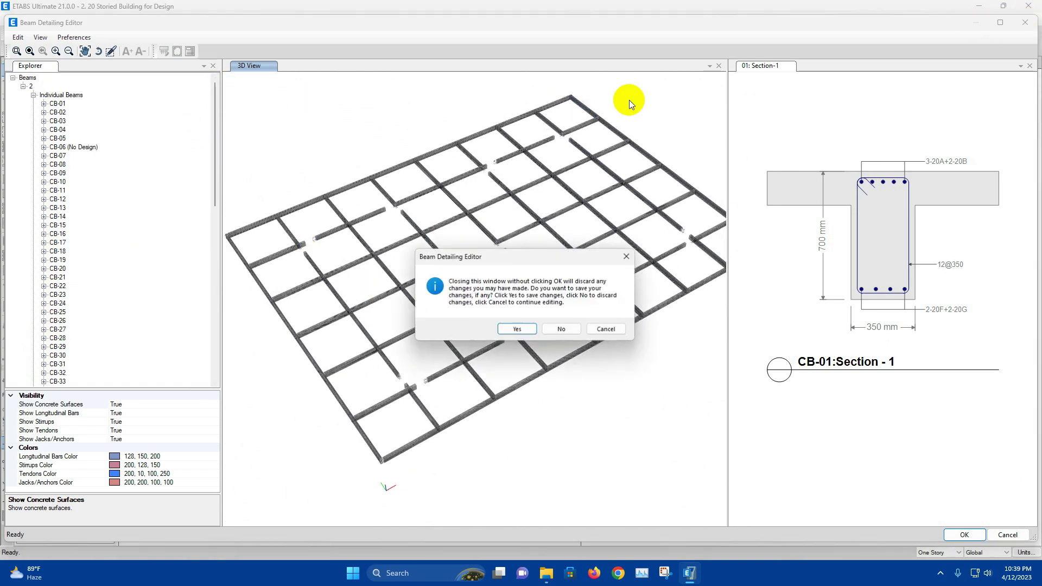
click(517, 328)
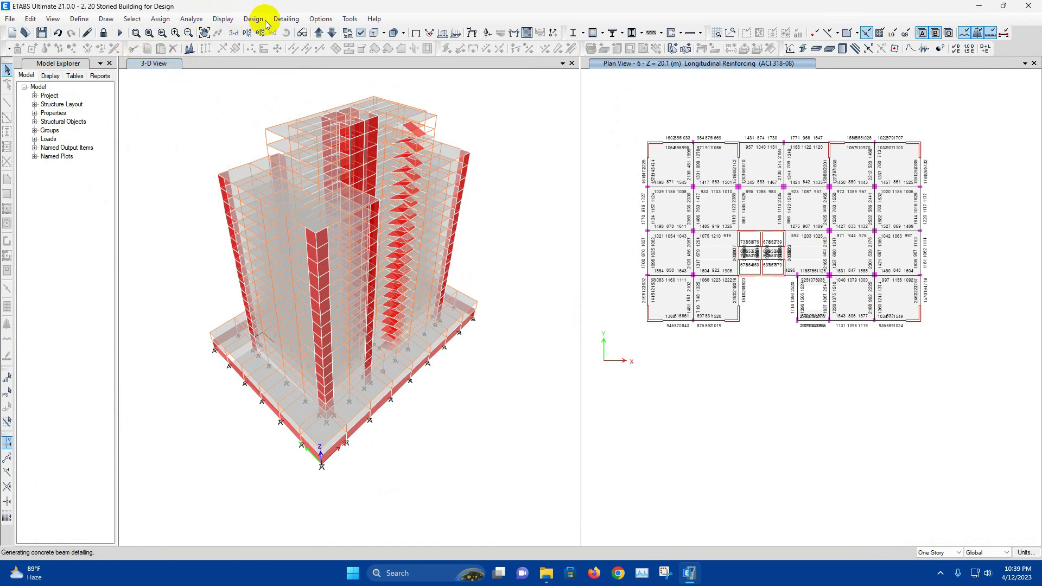
Run Column Stack Detailing/Check from the Concrete Detailing menu.
click(285, 19)
mouse_move(326, 66)
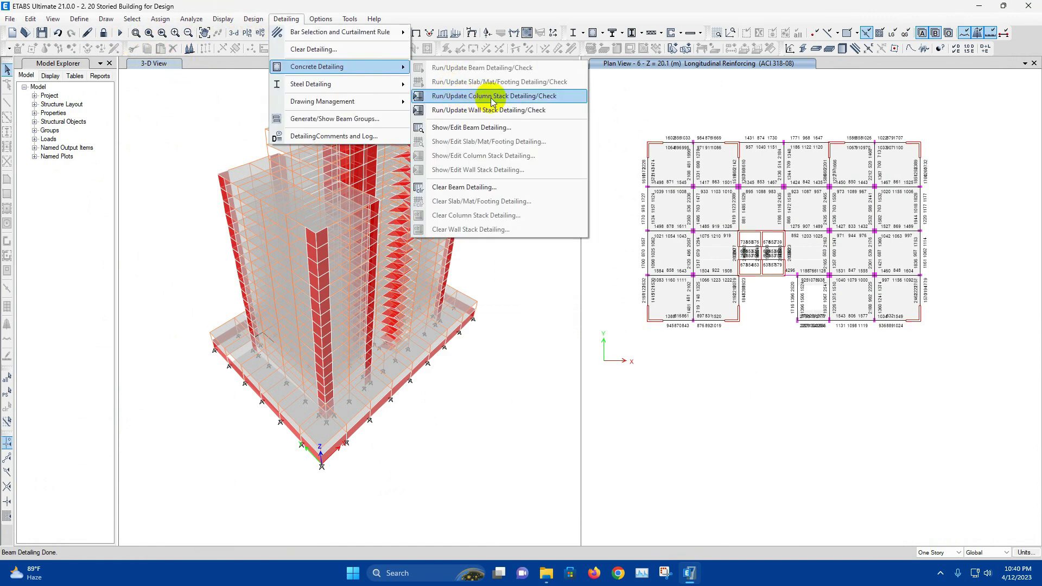
click(518, 96)
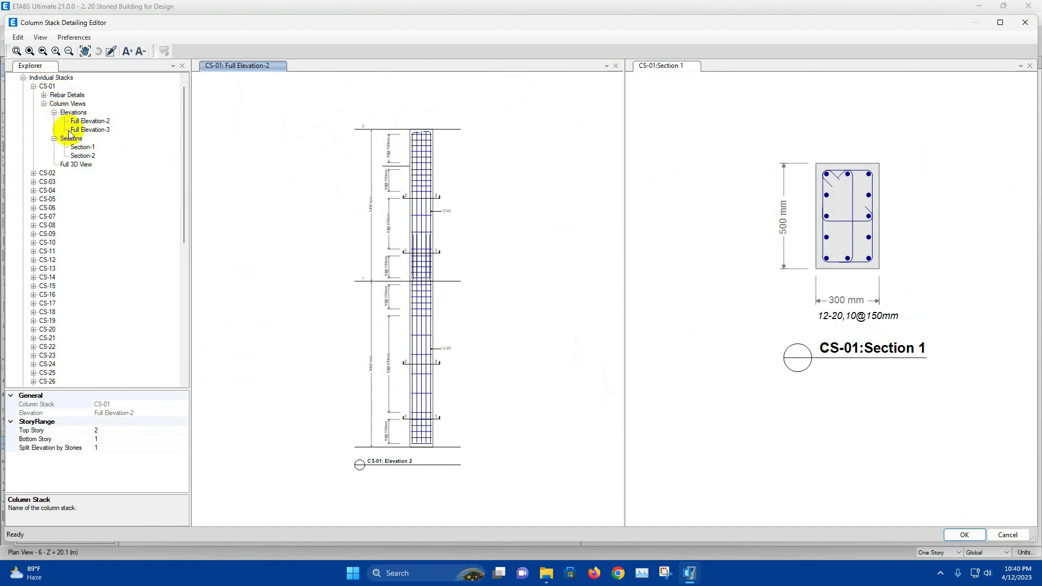
View CS-01's Full Elevation-2 and -3, Section 1 and full 3D view, then collapse CS-01.
click(91, 121)
click(92, 129)
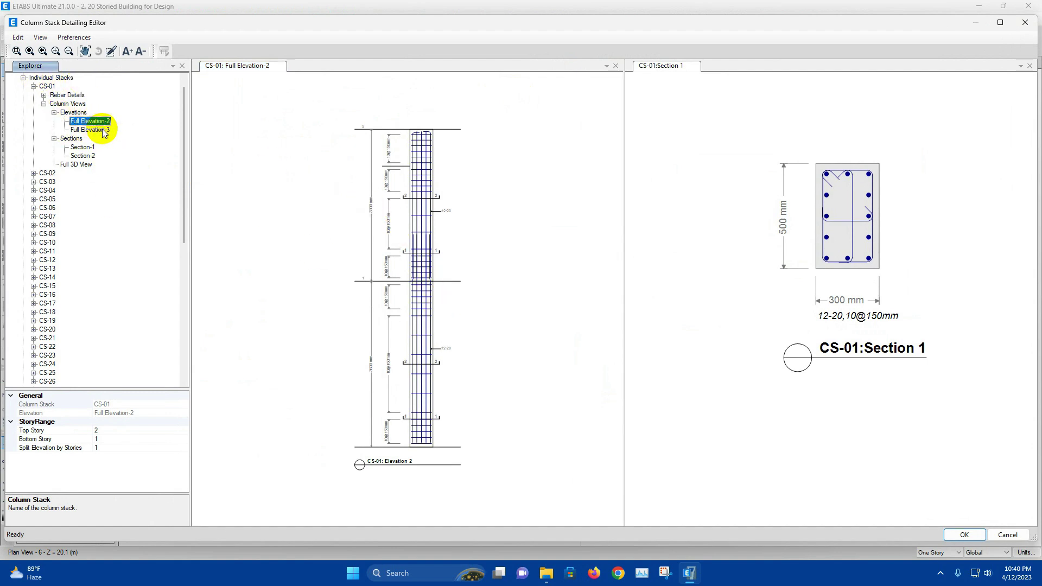
click(100, 121)
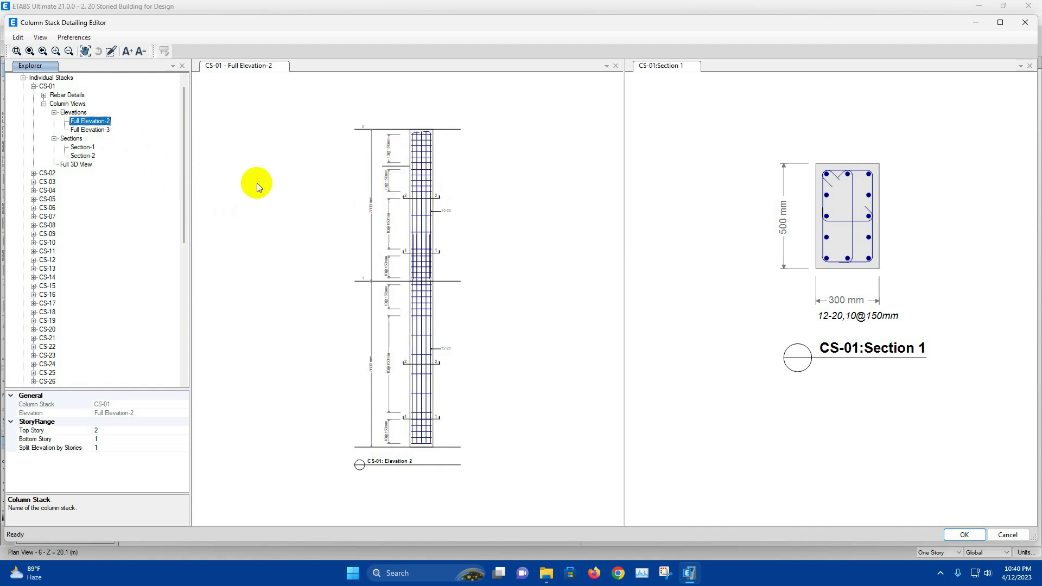
click(102, 128)
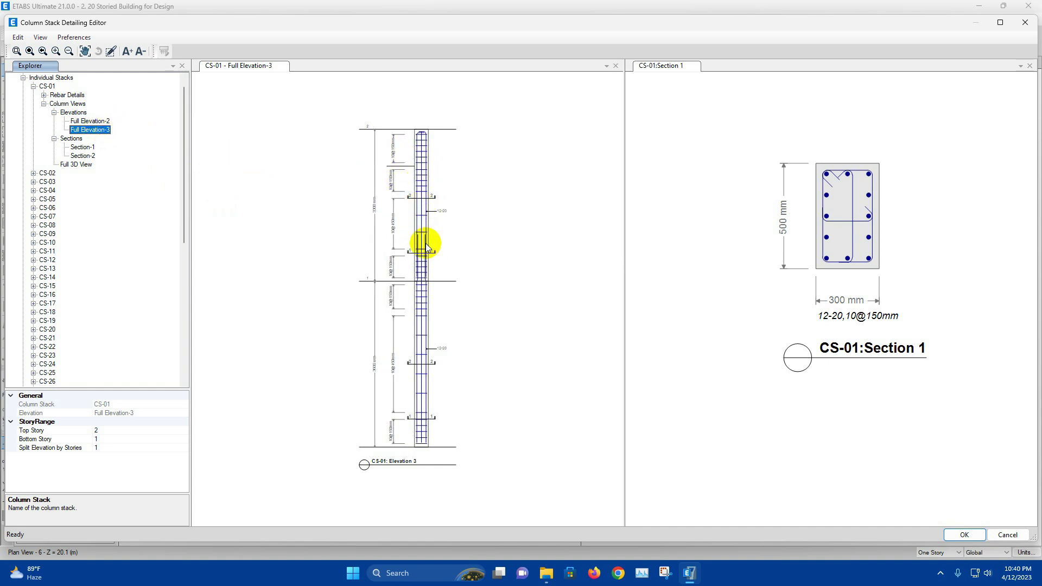
click(83, 146)
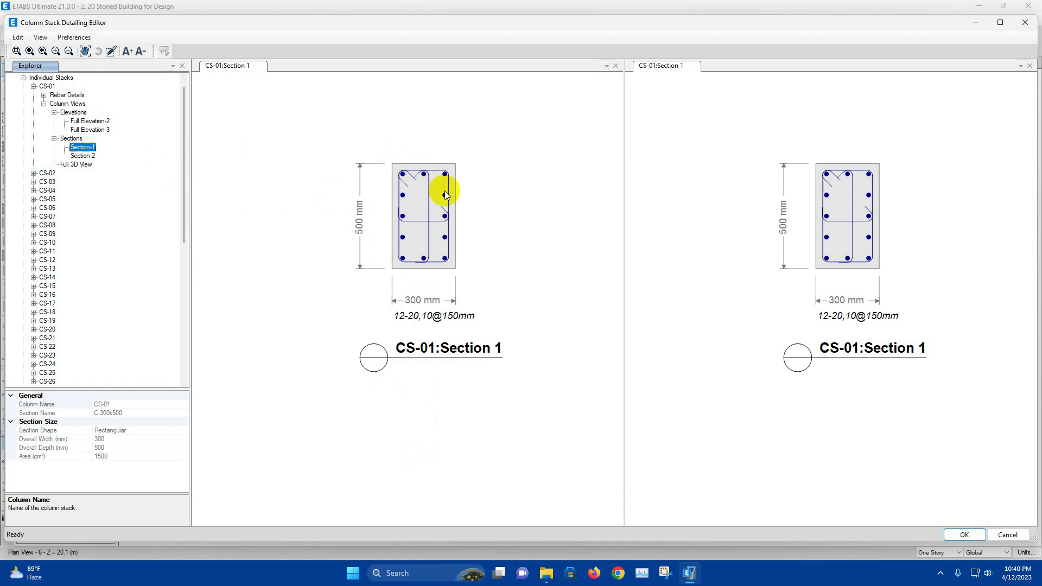
click(79, 165)
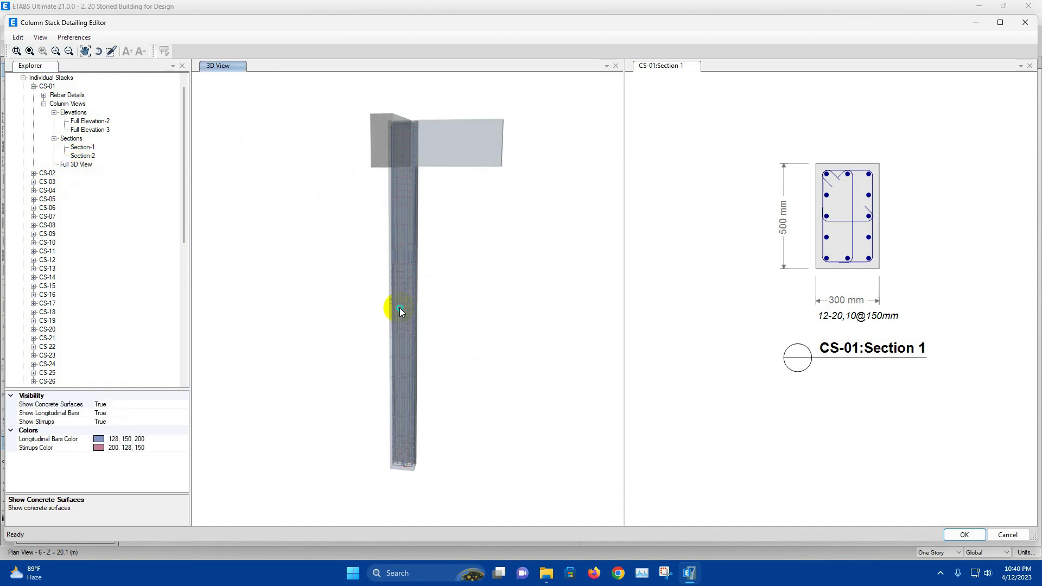
click(34, 87)
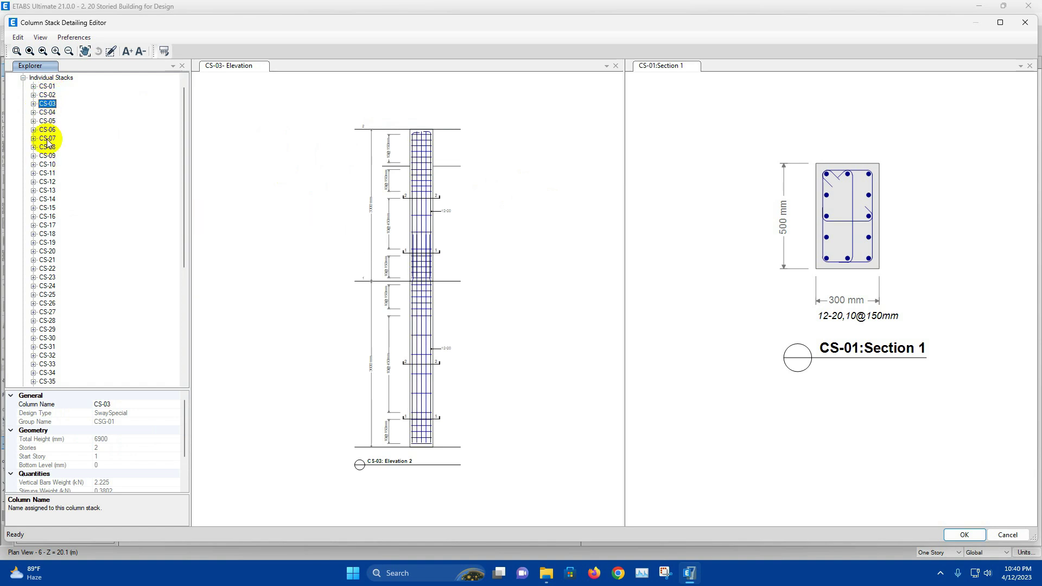
Show elevations of column stacks CS-04, CS-05 and CS-21, then the CSG-01 group plan.
click(47, 111)
click(47, 120)
click(47, 259)
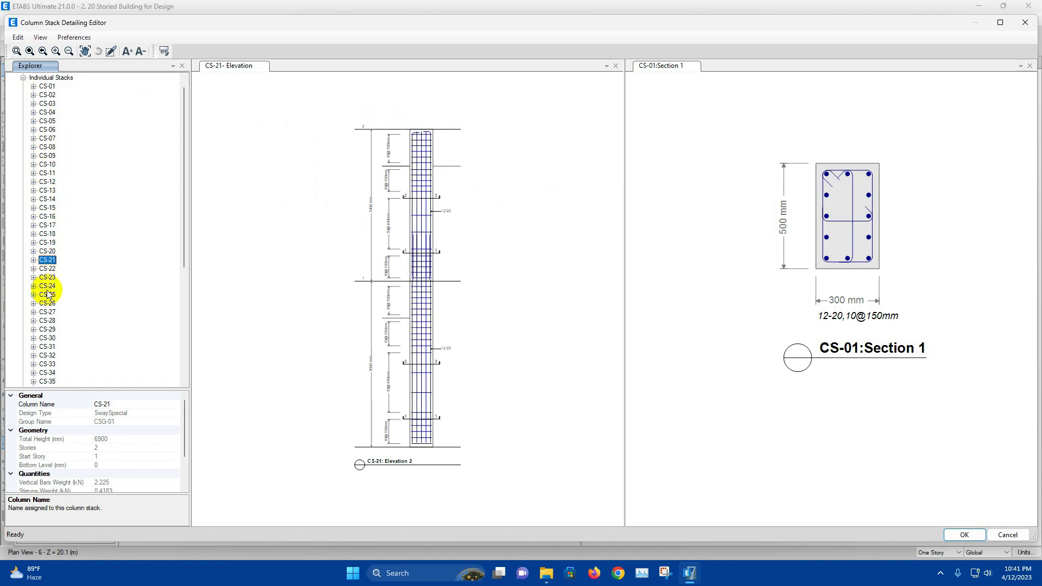
scroll(84, 307, down, 7)
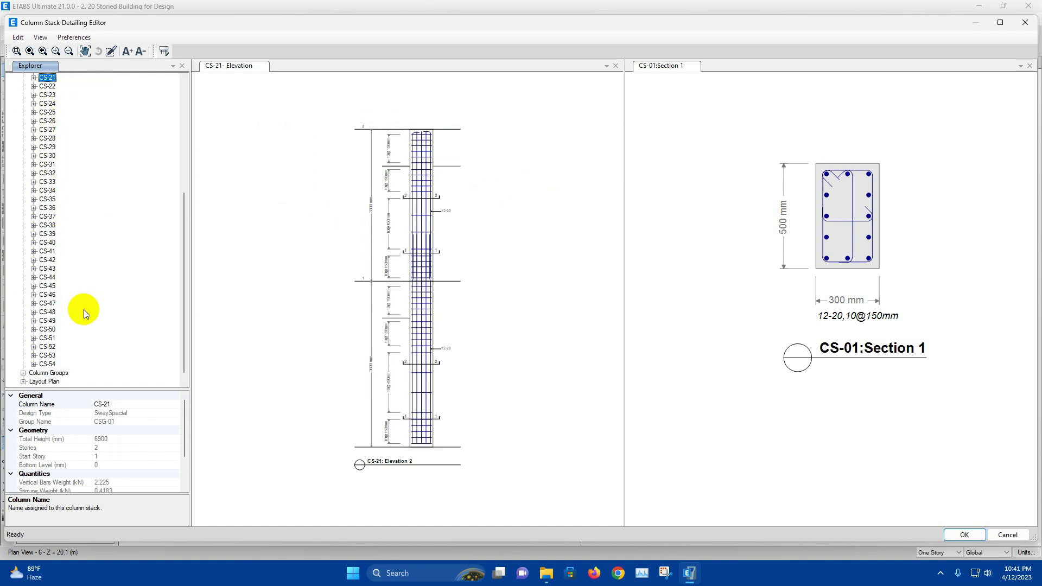
click(23, 365)
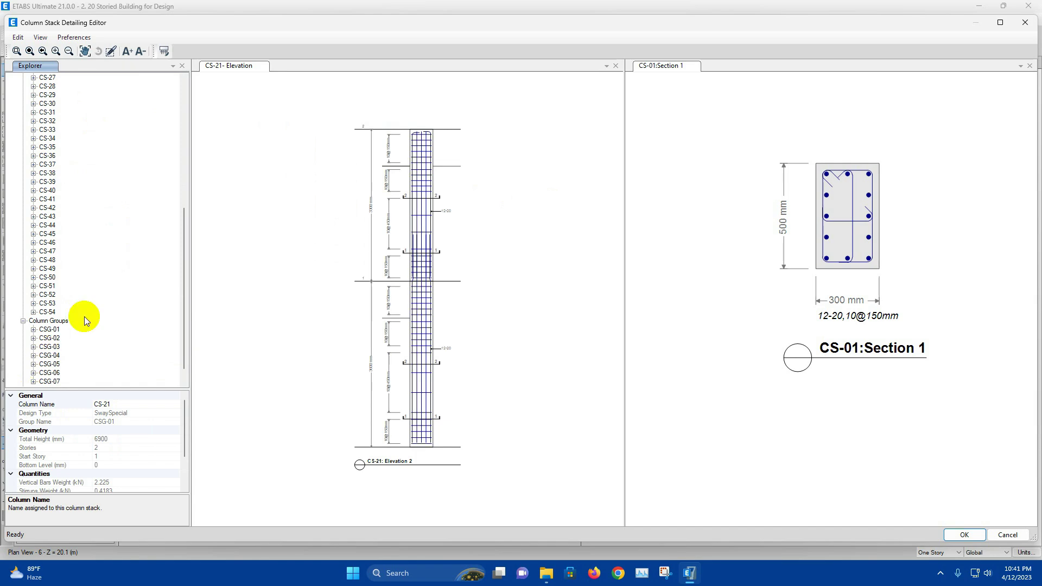
click(49, 312)
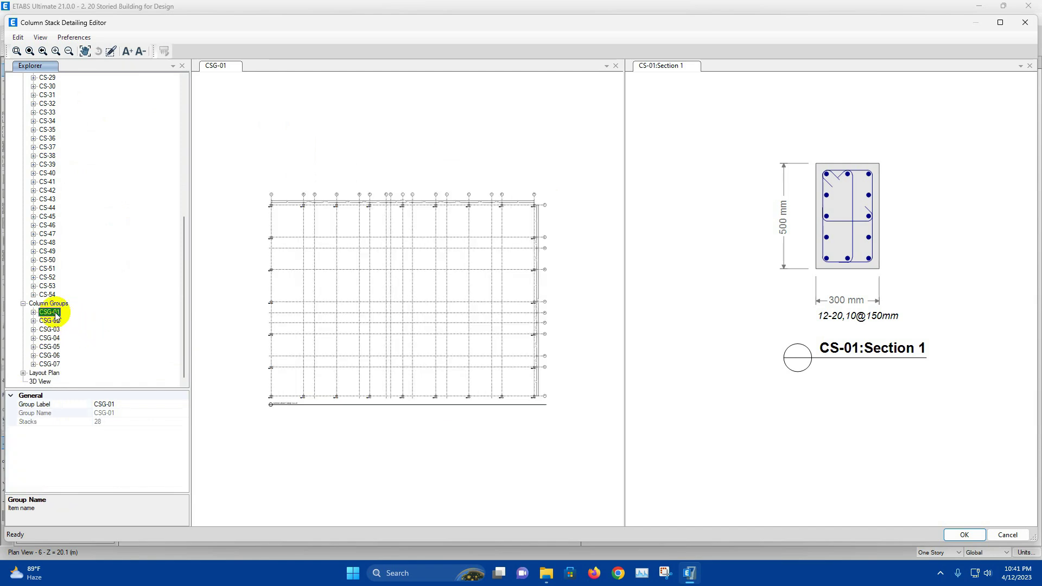
List the column stacks in group CSG-01, scroll through them, then collapse the group.
click(34, 313)
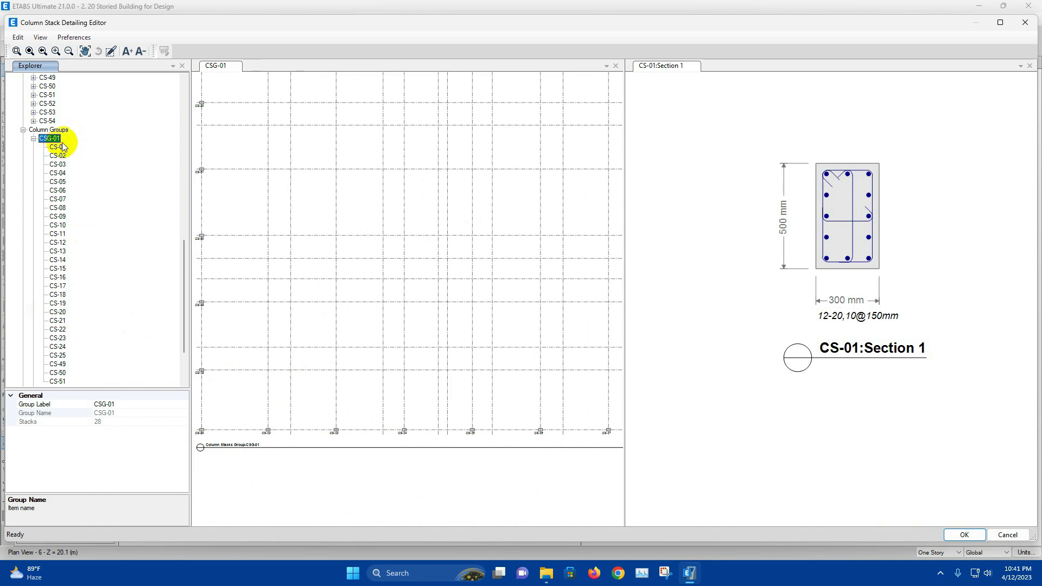
scroll(61, 152, down, 3)
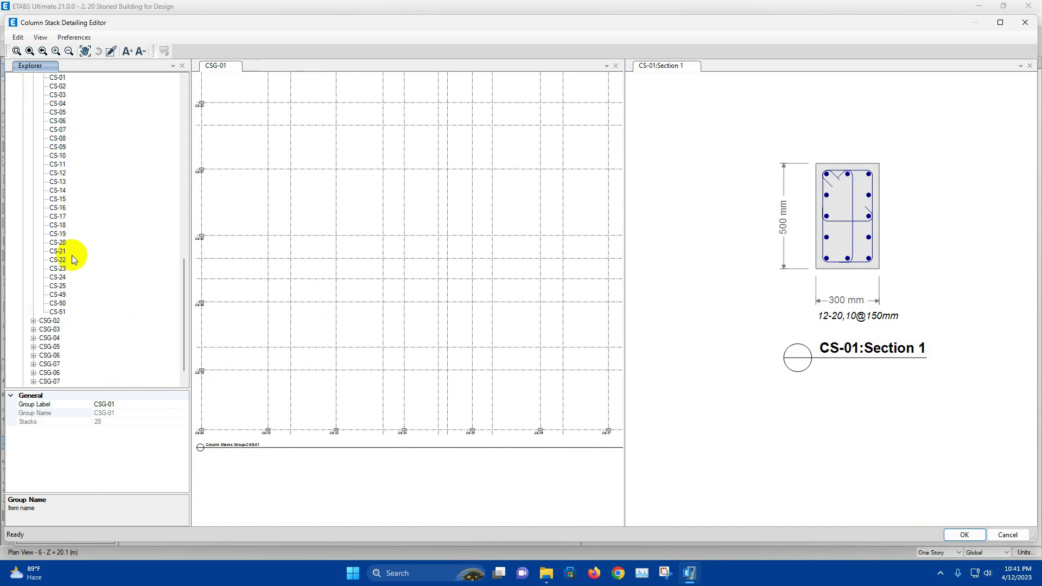
scroll(361, 339, down, 3)
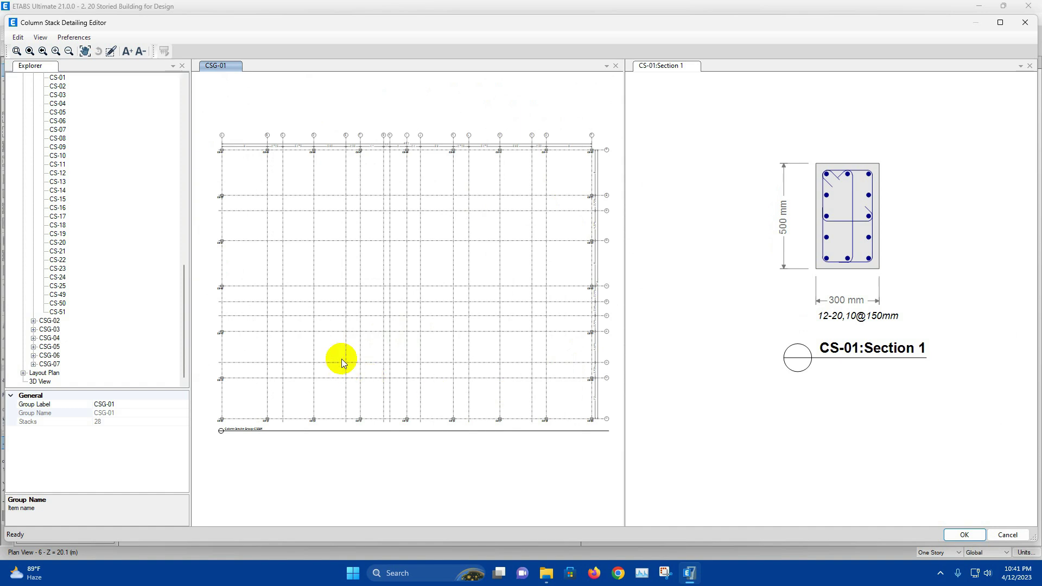
scroll(86, 169, up, 3)
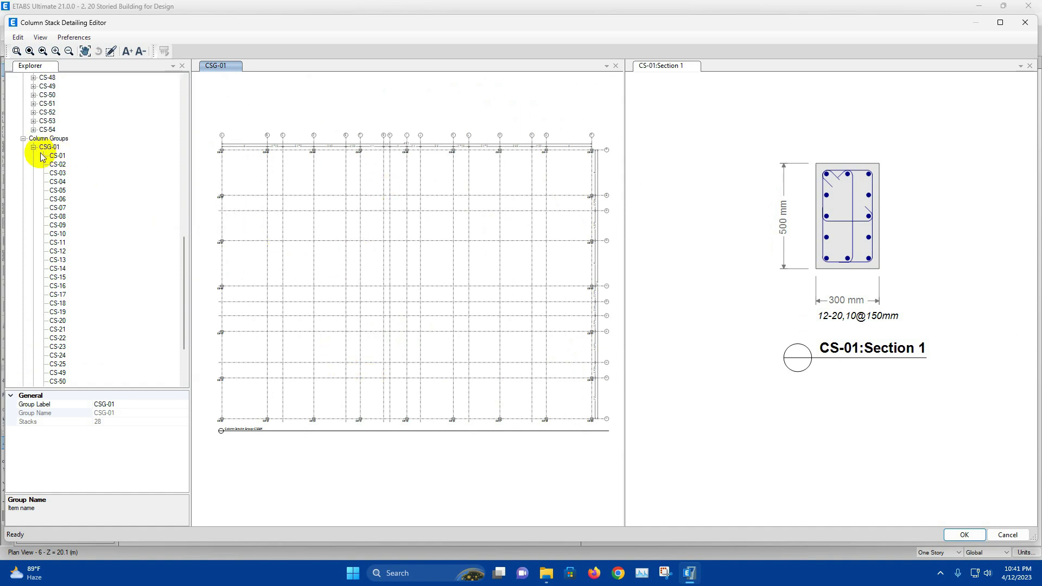
click(33, 147)
scroll(69, 347, down, 1)
Show the RC Column Layout Plan and orbit the 3D column rebar, then close answering No.
click(74, 372)
scroll(370, 264, up, 5)
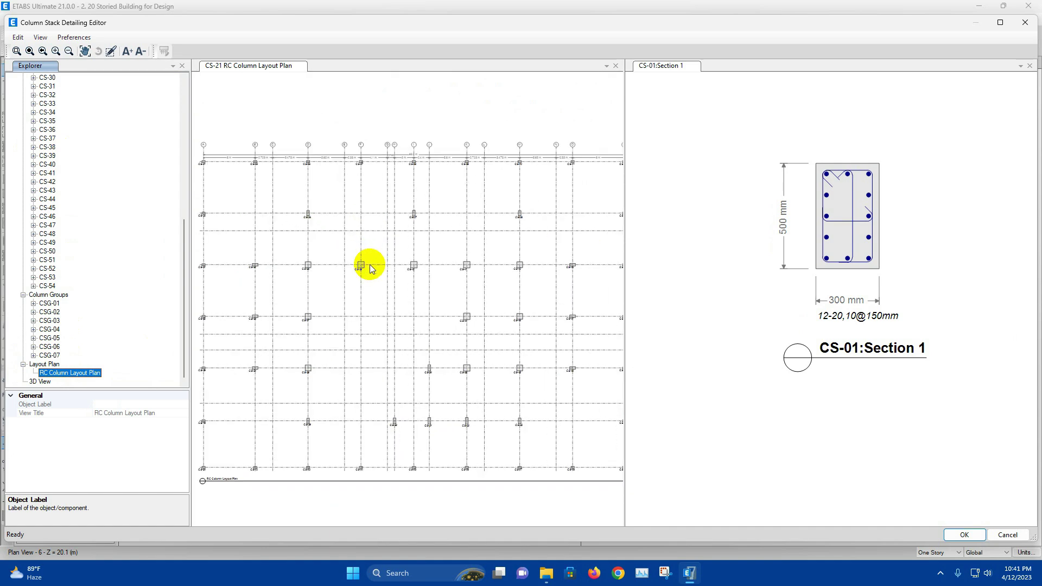
scroll(446, 215, down, 3)
scroll(293, 349, down, 2)
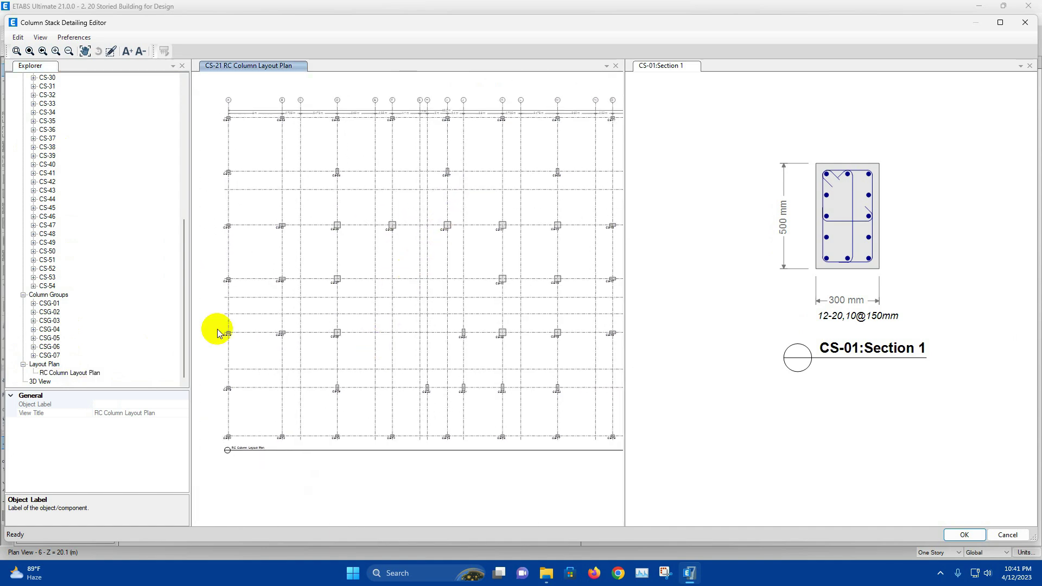
click(38, 382)
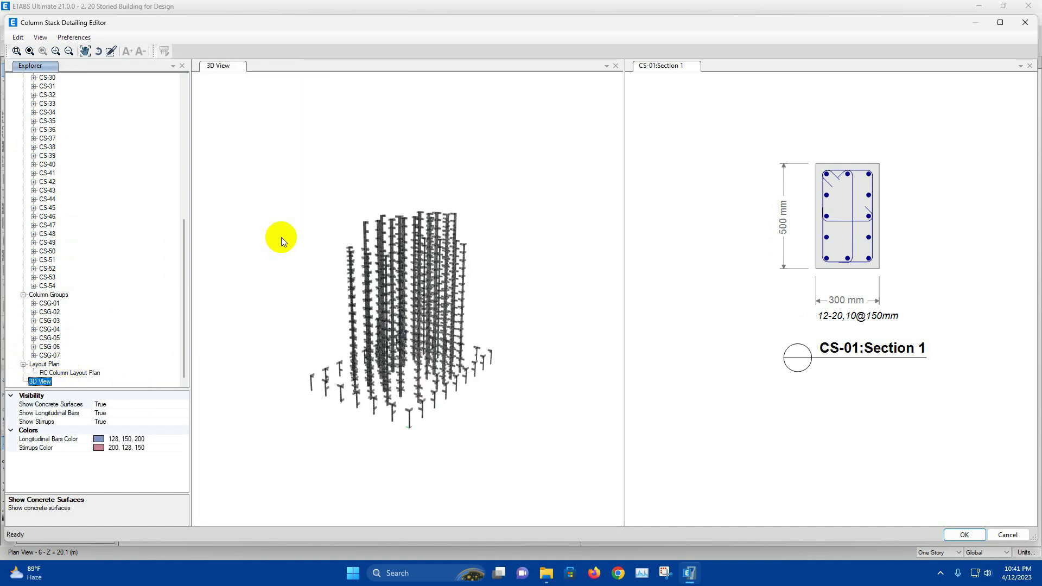
middle_drag(350, 281, 461, 340)
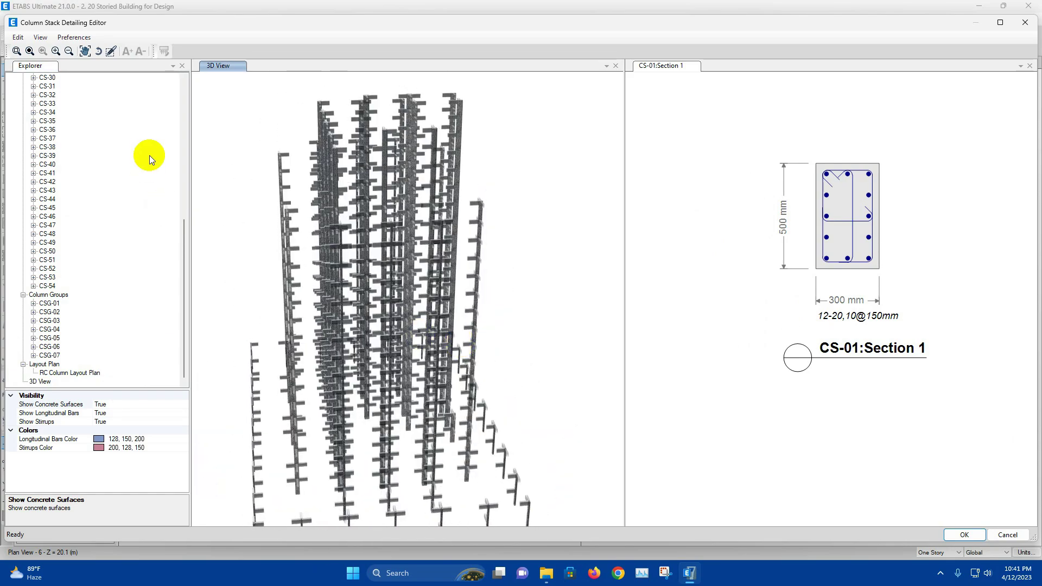
click(1025, 23)
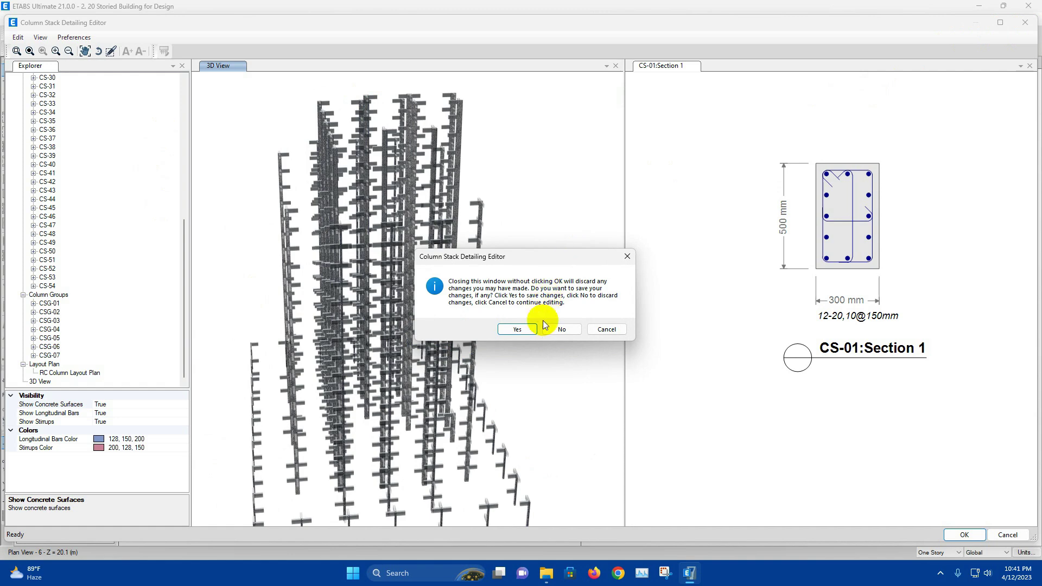
click(561, 329)
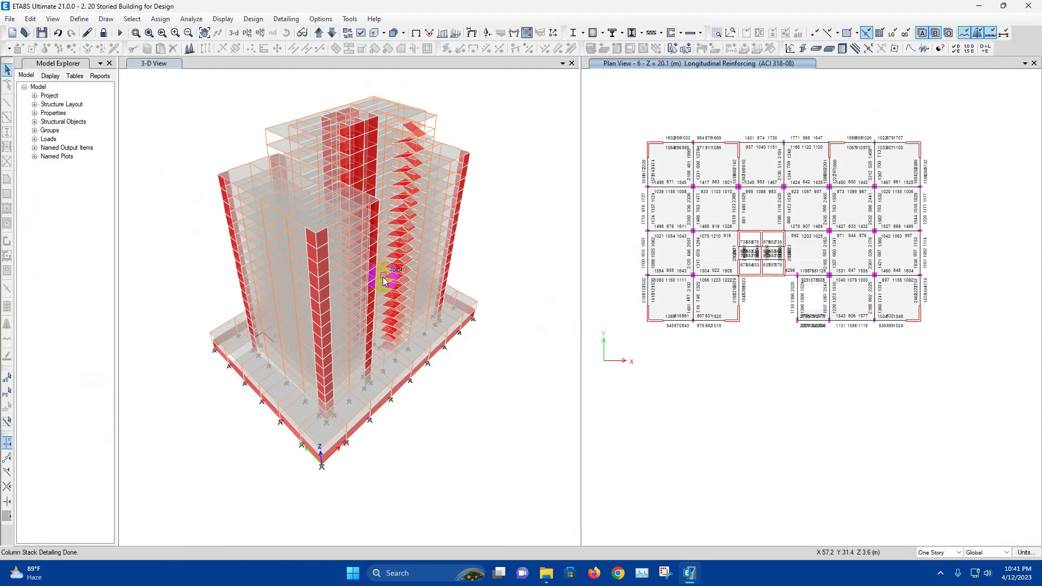
Run Wall Stack Detailing/Check from the Concrete Detailing menu.
click(286, 19)
mouse_move(325, 67)
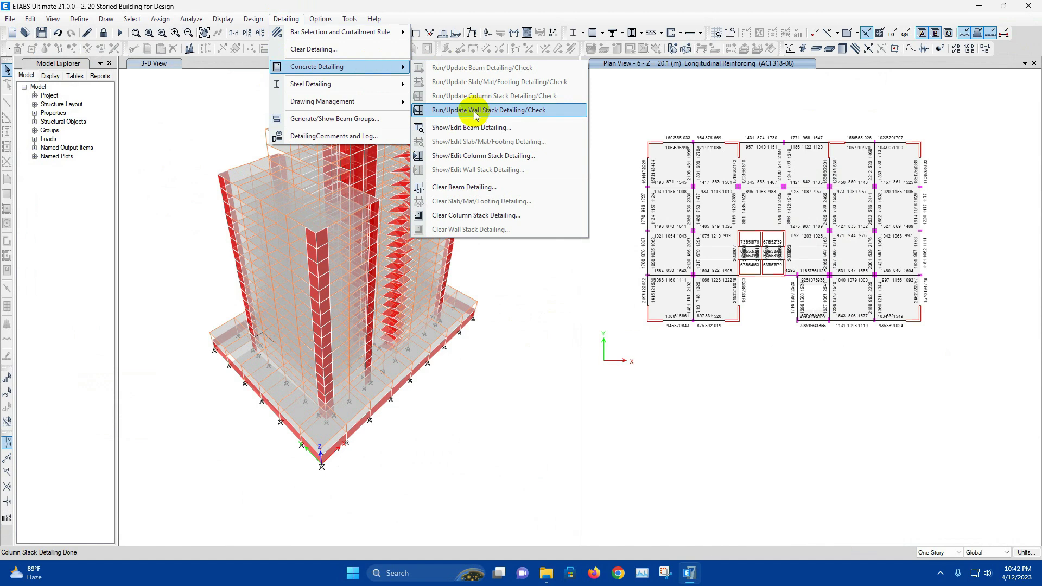
click(510, 110)
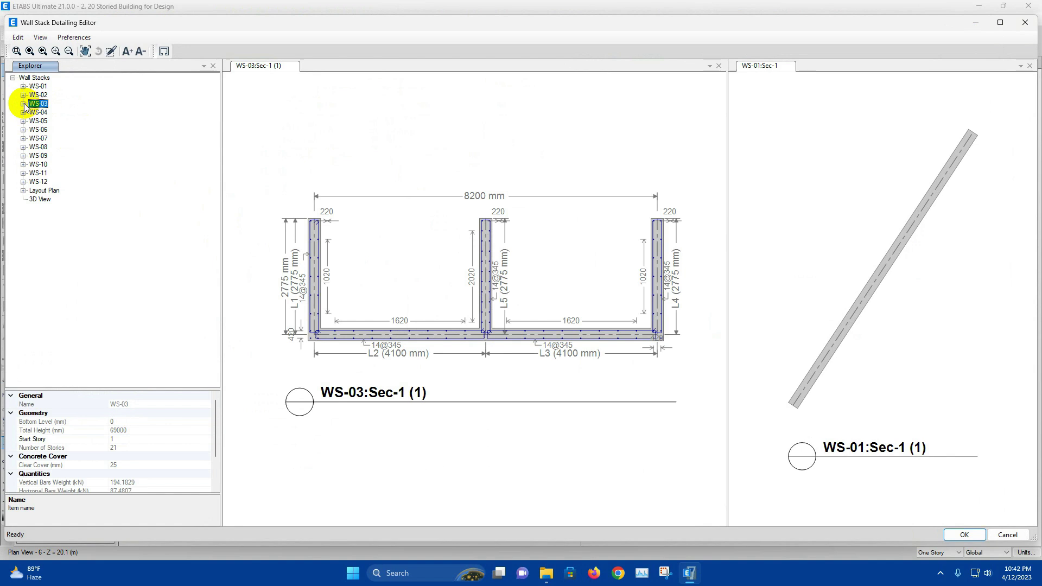
click(23, 104)
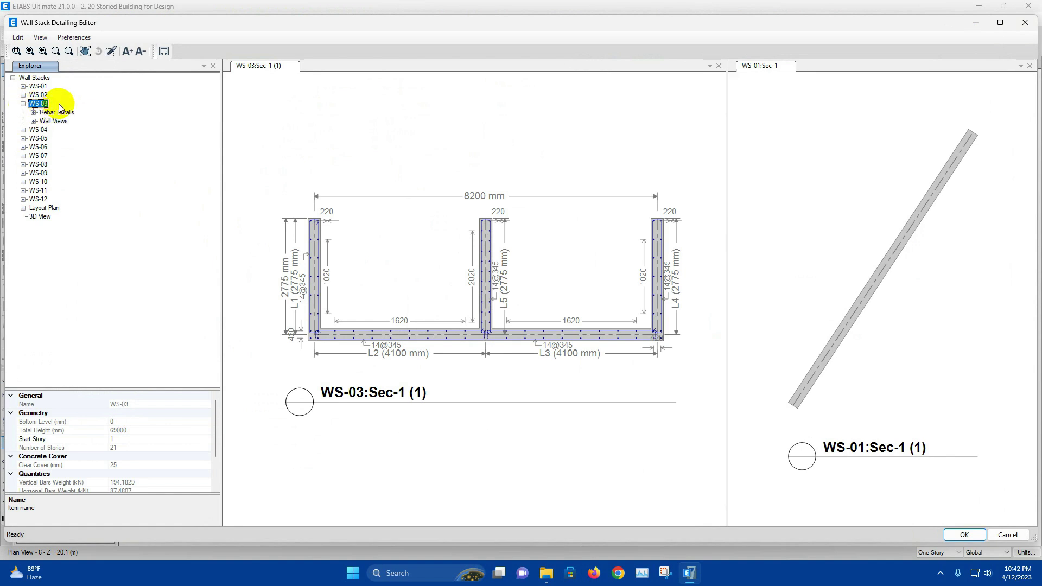
click(33, 121)
click(44, 129)
click(64, 138)
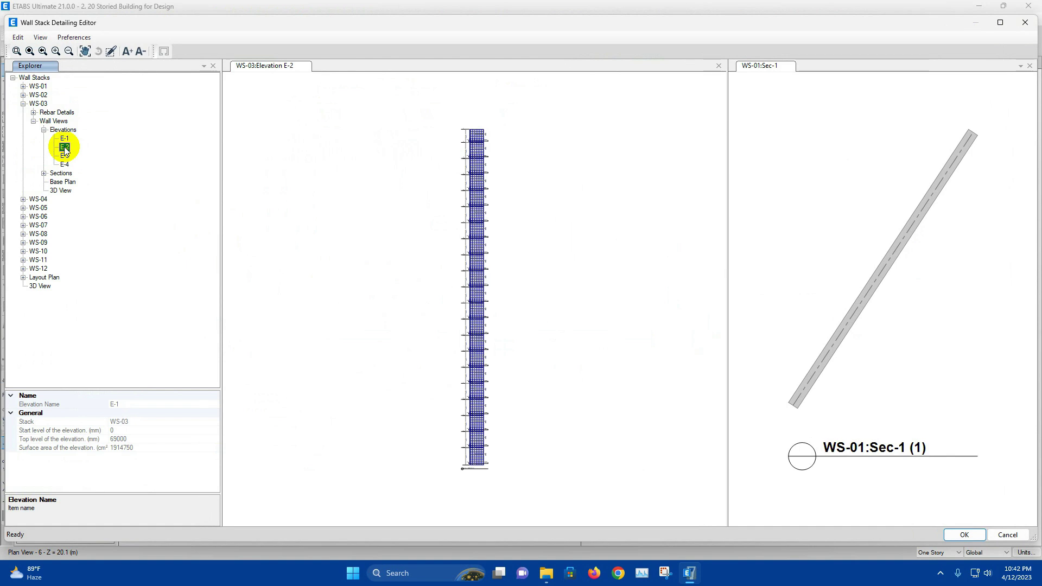
click(65, 164)
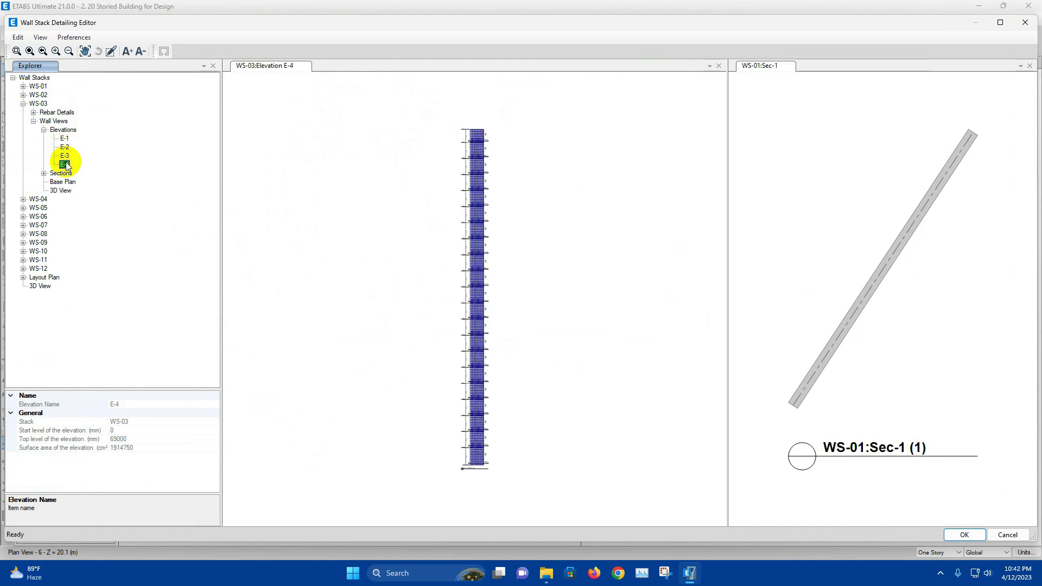
click(44, 130)
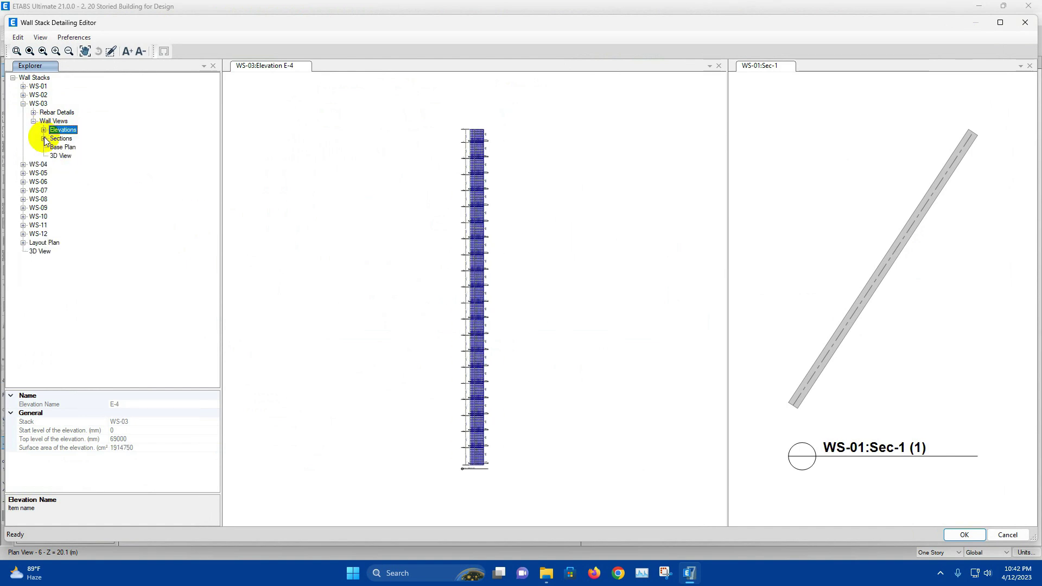
click(44, 139)
click(68, 147)
click(68, 156)
click(67, 164)
click(68, 207)
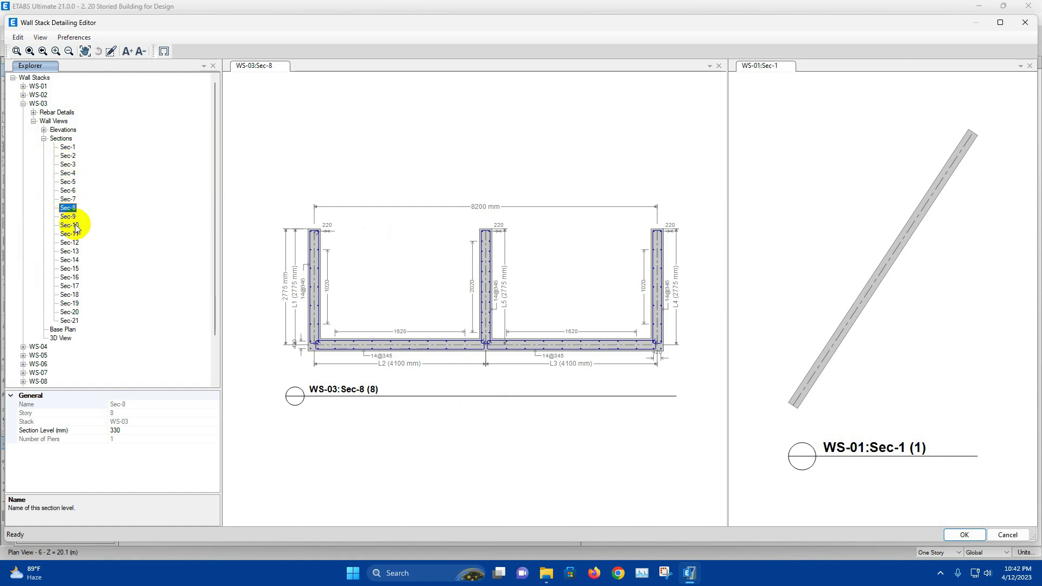
click(68, 147)
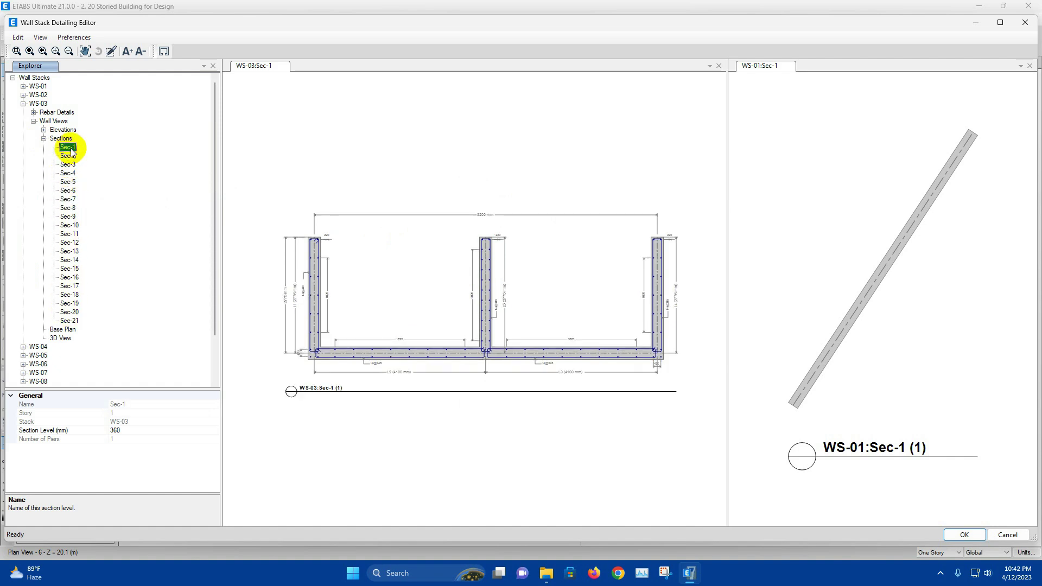
click(69, 320)
click(68, 147)
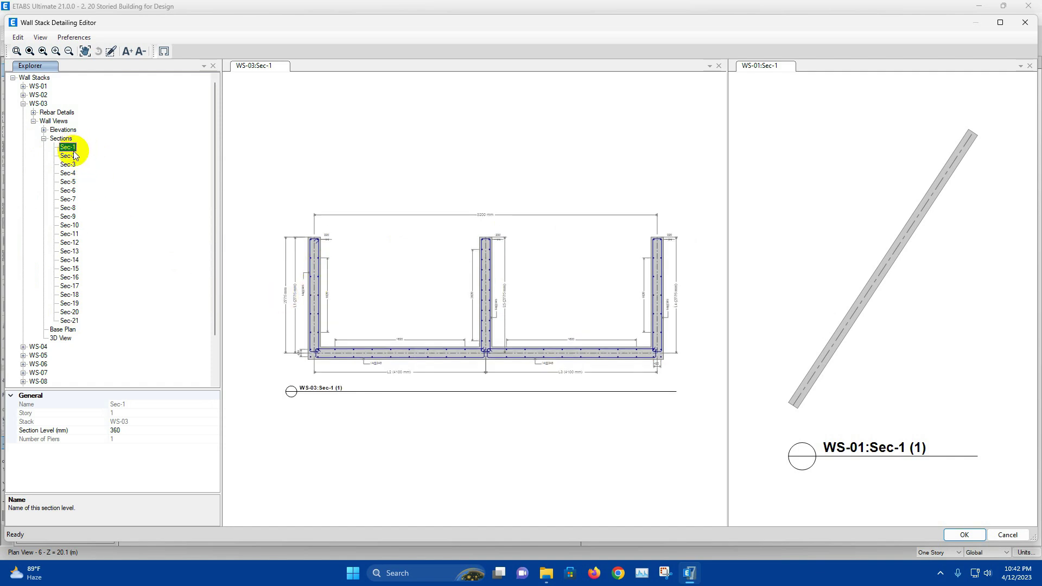
click(68, 156)
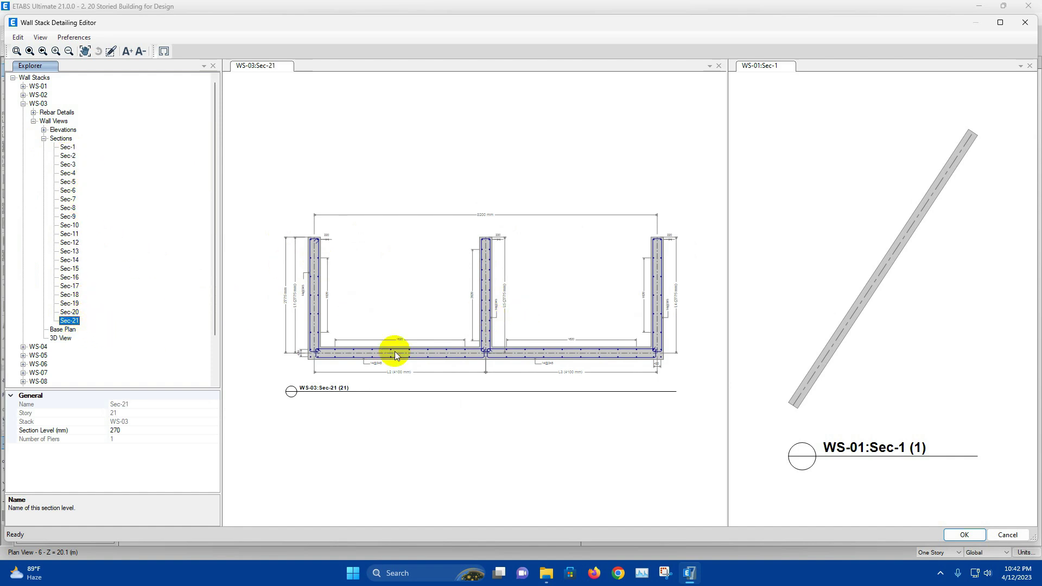
click(44, 139)
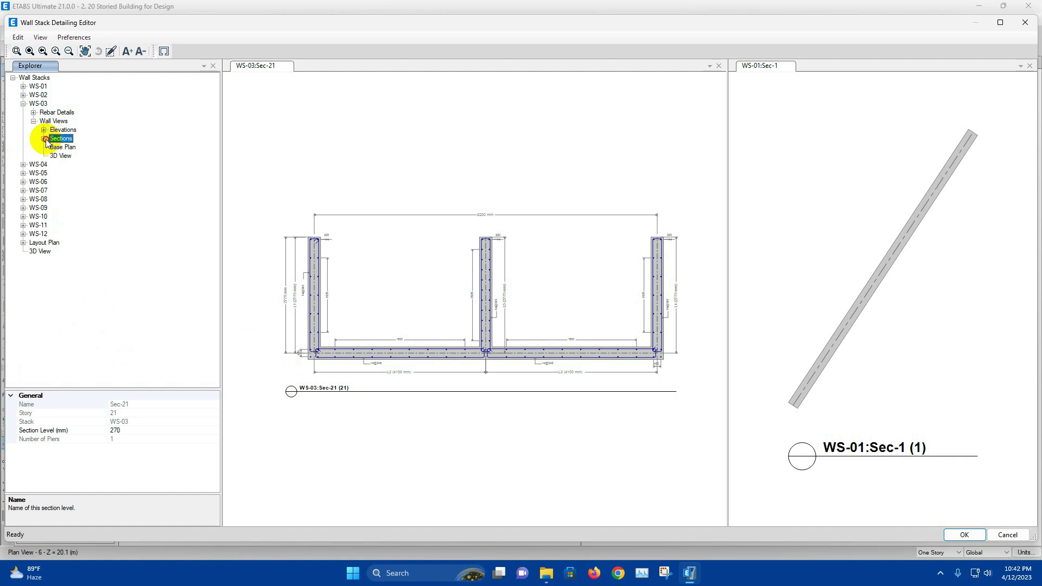
click(34, 121)
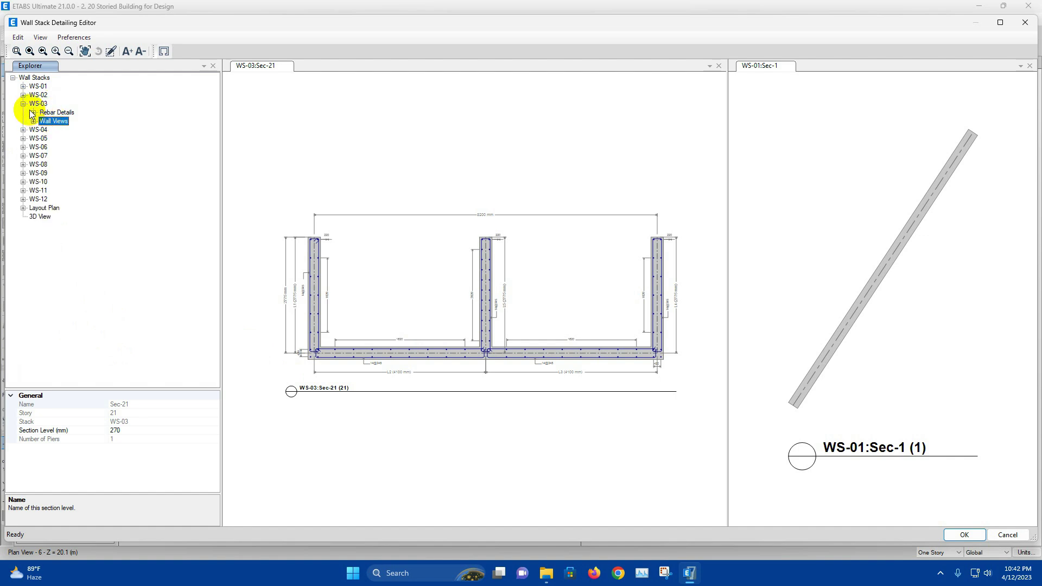
click(34, 121)
click(60, 156)
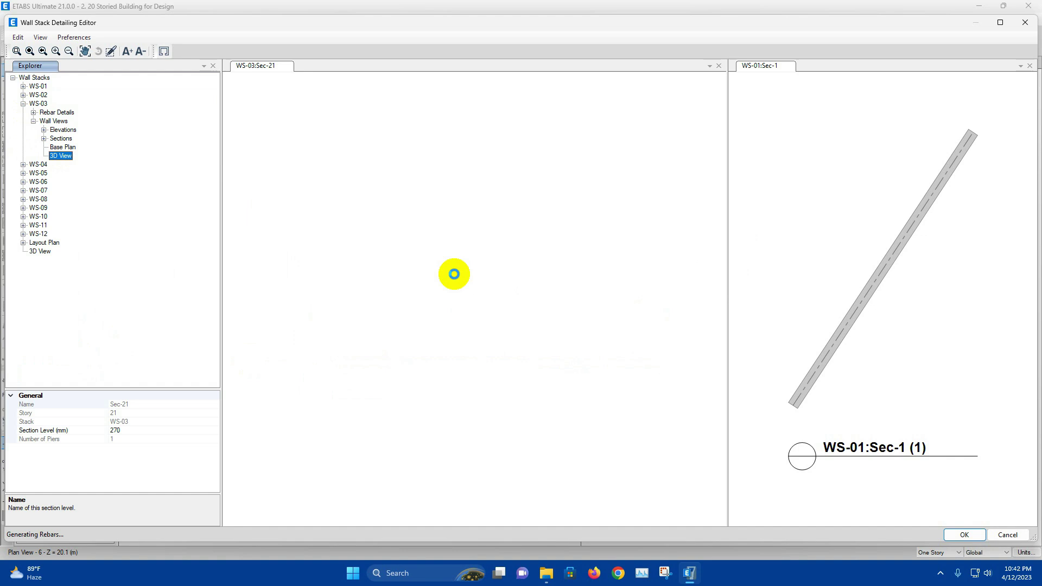
click(23, 104)
click(38, 112)
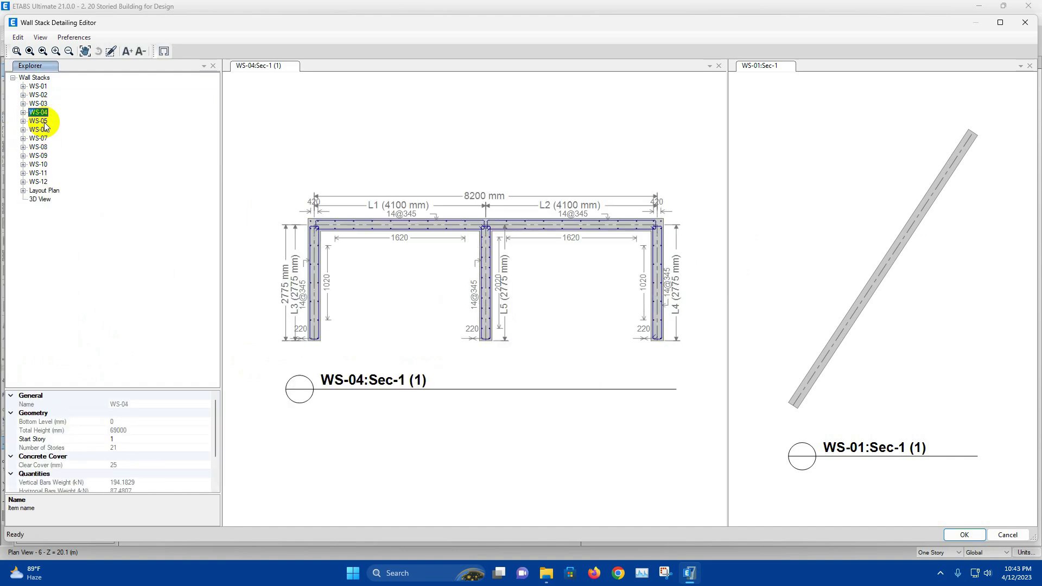
Show wall stacks WS-05, WS-06, WS-07, WS-09, WS-11 and WS-12, closing the extra WS-01 pane.
click(39, 121)
click(38, 130)
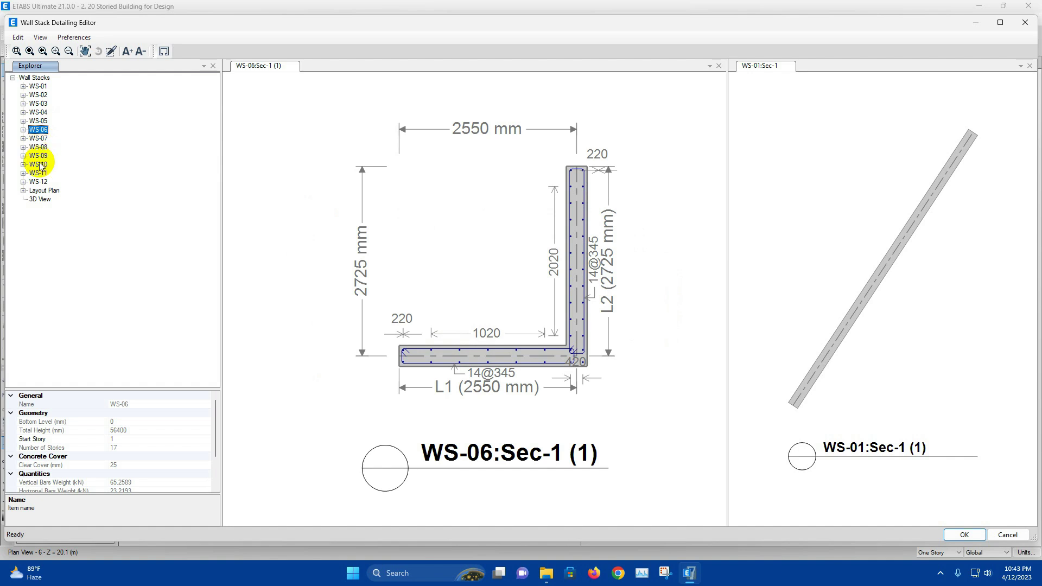
click(1029, 66)
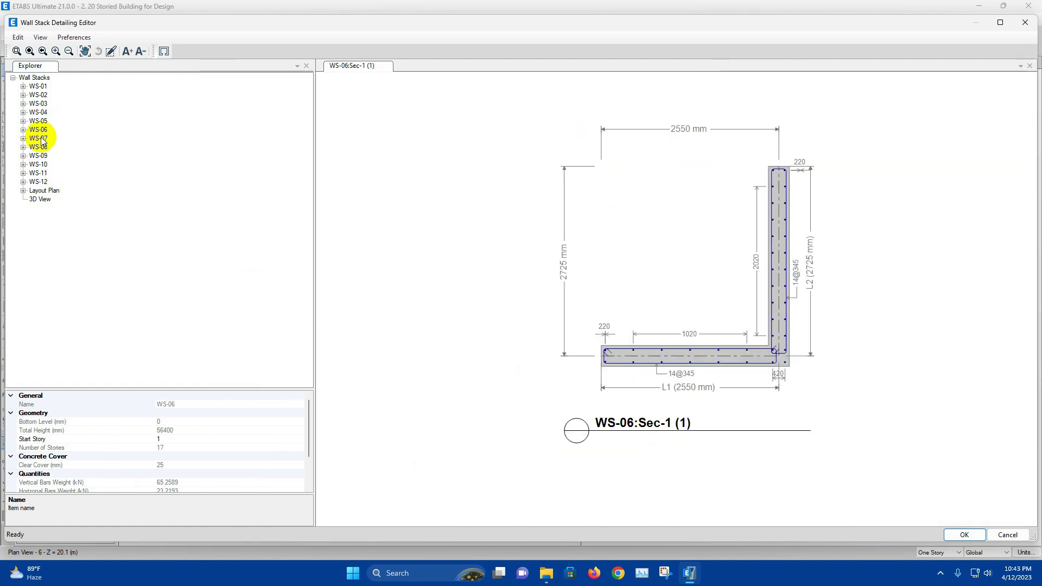
click(39, 139)
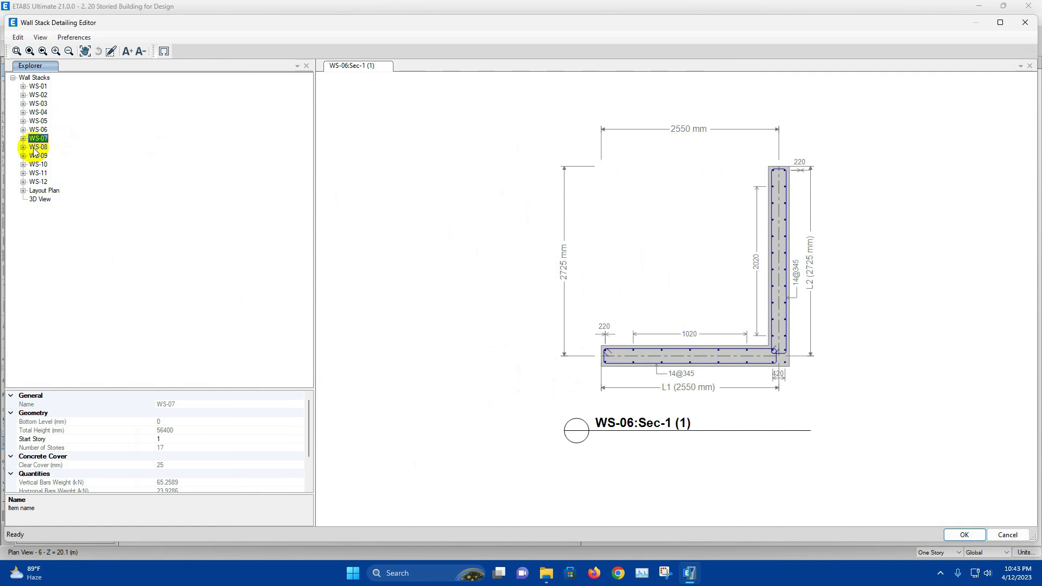
click(39, 156)
click(41, 174)
click(45, 183)
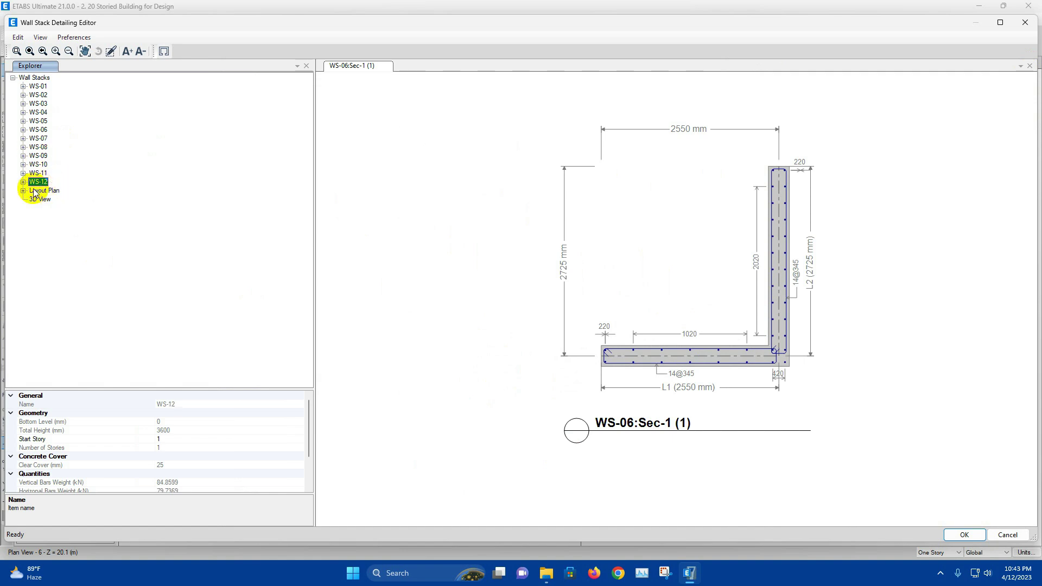
Expand WS-11 and WS-12, then zoom and pan the WS-12 section drawing to its bottom edge.
double_click(39, 199)
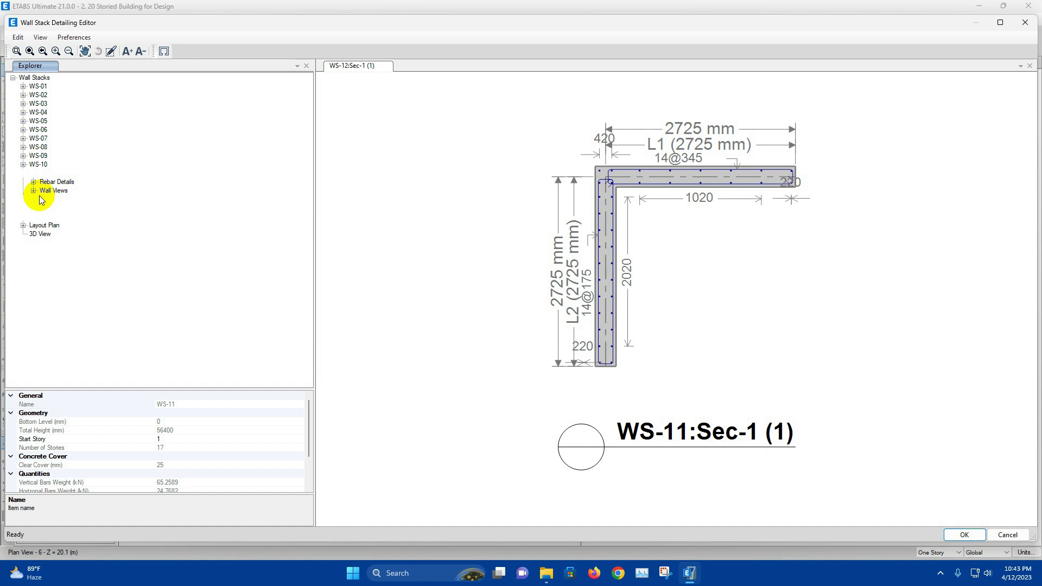
click(603, 256)
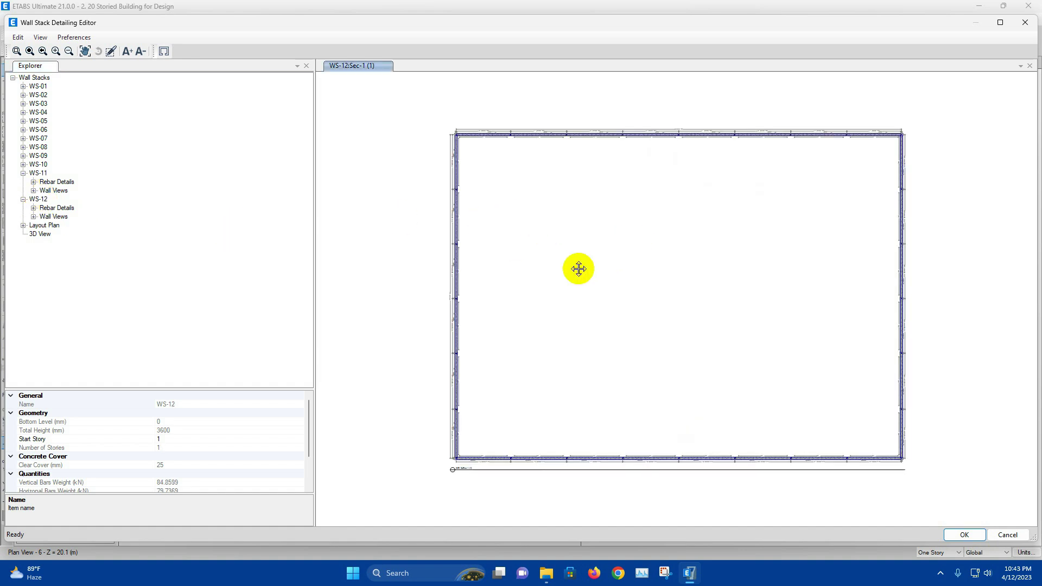
scroll(512, 129, up, 2)
scroll(490, 174, up, 3)
scroll(496, 175, down, 4)
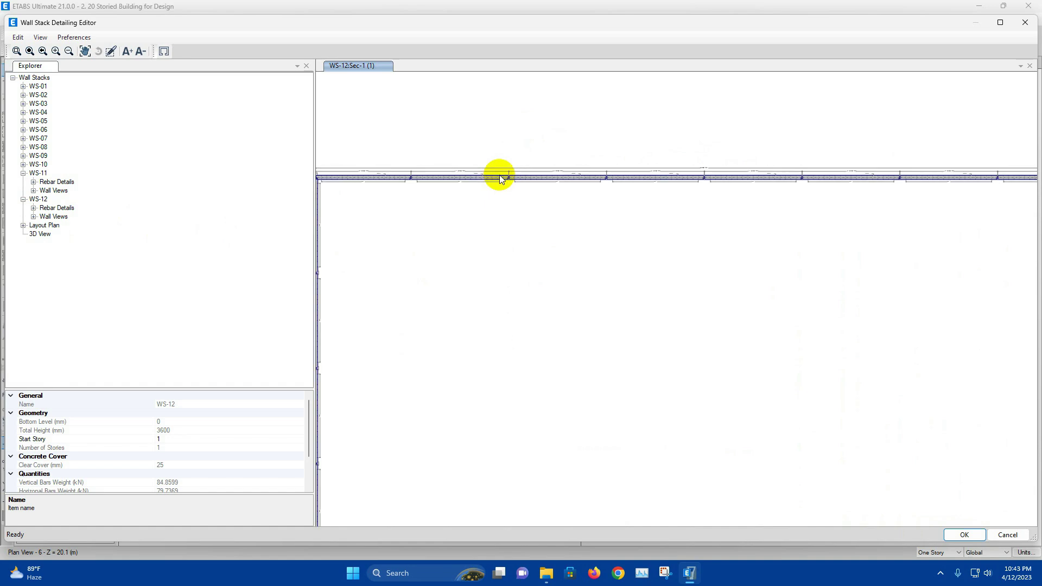
drag(544, 464, 534, 293)
Orbit the WS-12 3D rebar cage to a flatter angle, then collapse the WS-12 and WS-11 branches.
click(38, 199)
click(33, 217)
click(62, 252)
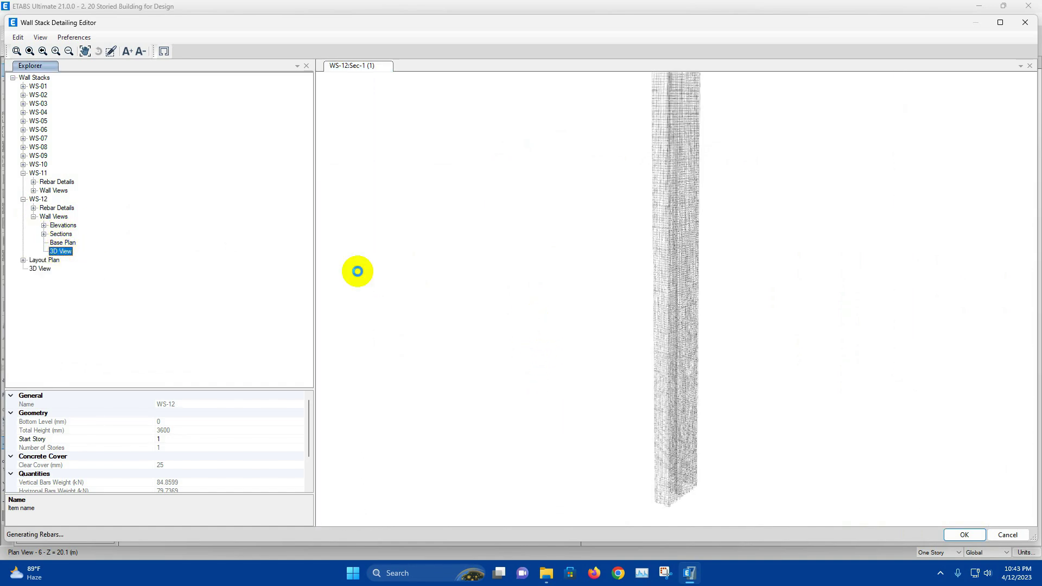
shift+middle_drag(726, 260, 437, 351)
scroll(438, 351, up, 5)
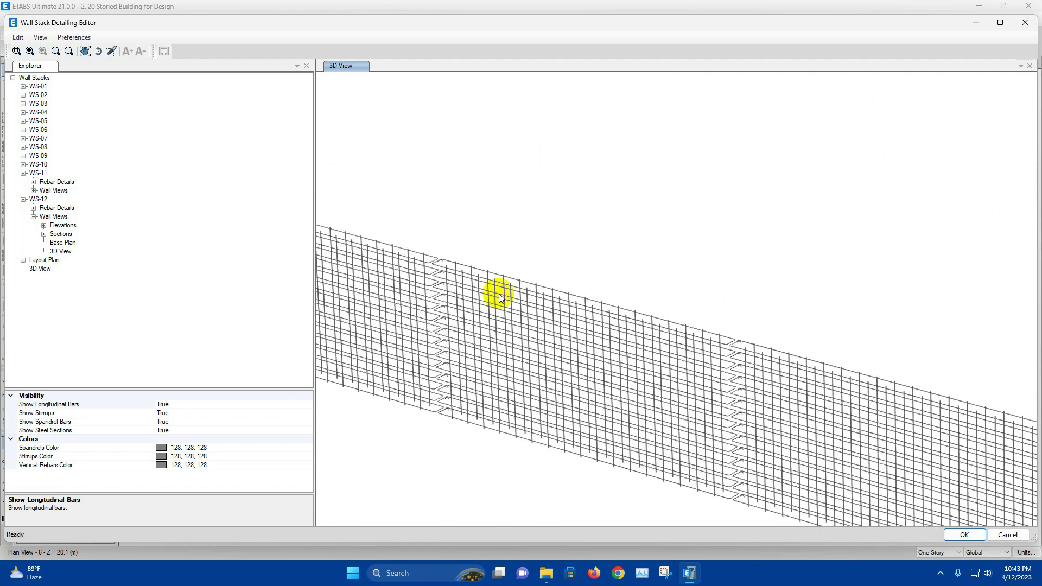
scroll(549, 268, down, 3)
scroll(539, 269, down, 4)
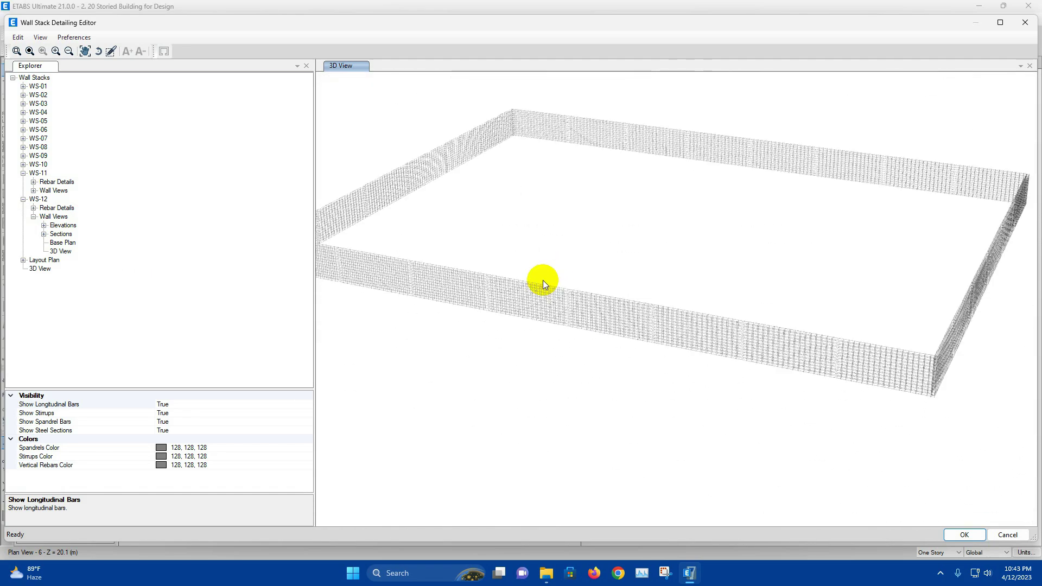
click(22, 199)
click(23, 173)
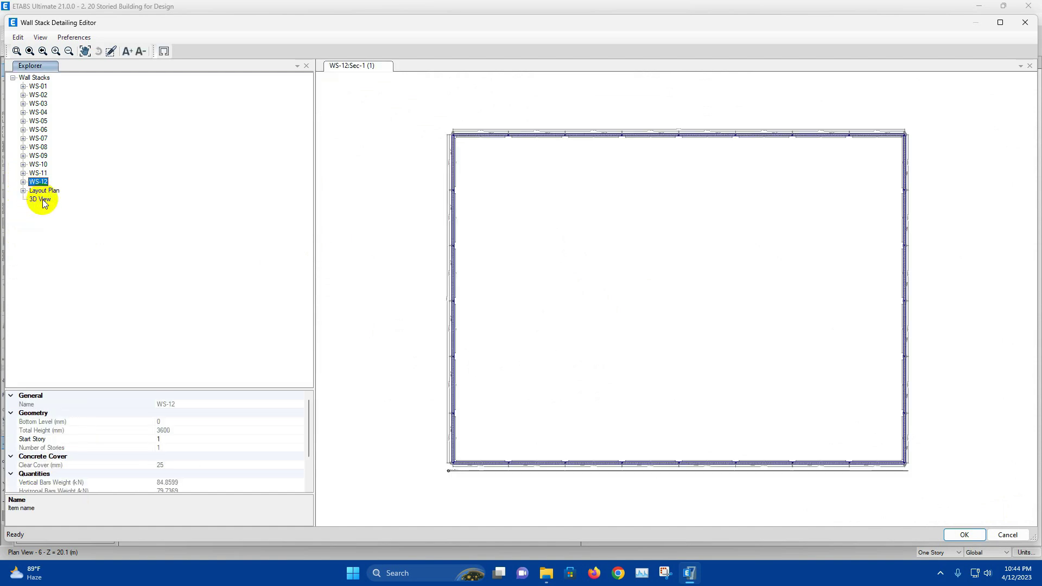
Orbit the 3D rebar view of all wall stacks, then close the editor answering No.
click(46, 200)
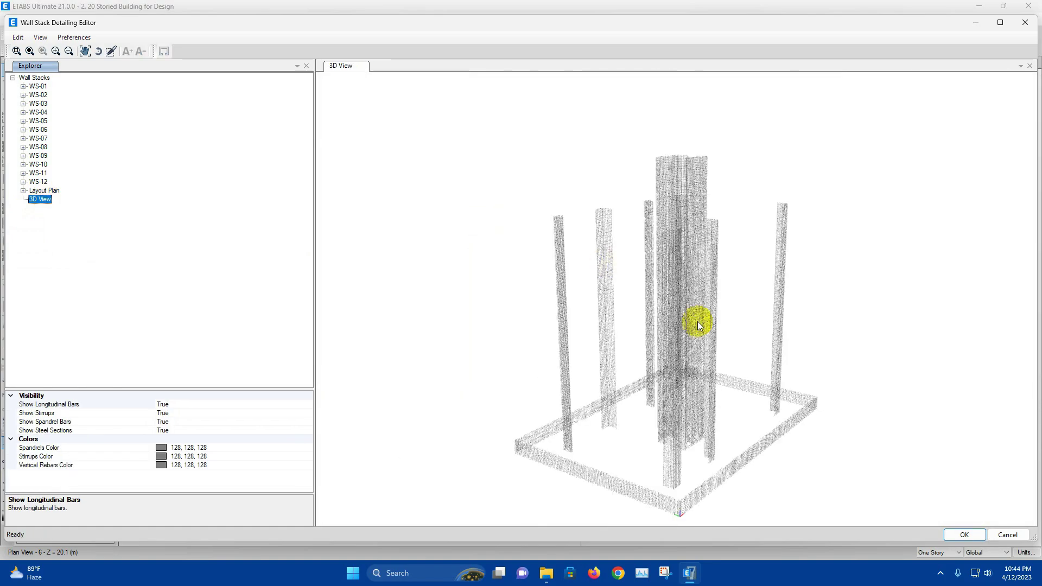
middle_drag(693, 320, 765, 369)
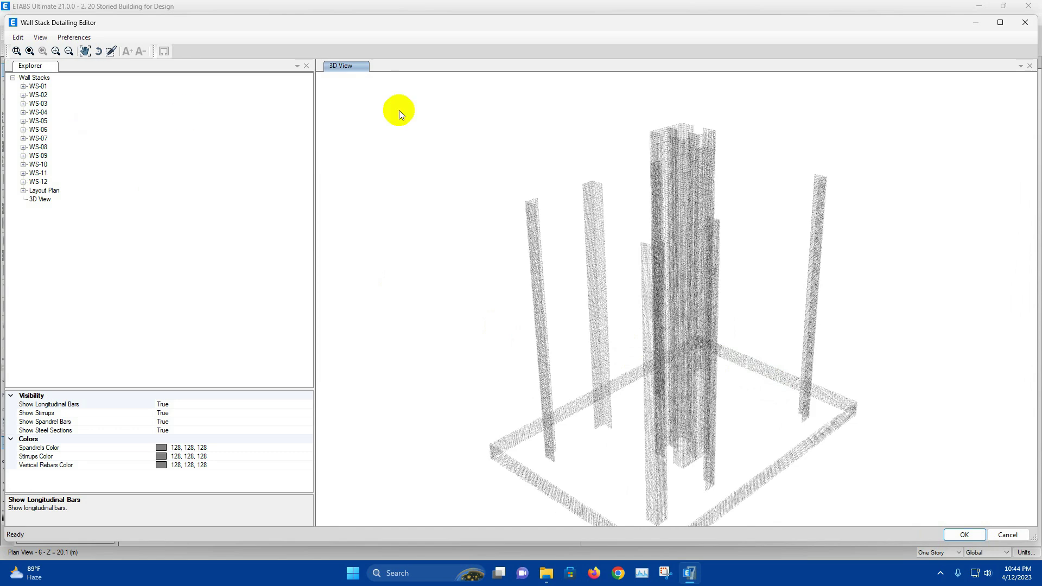
click(1020, 24)
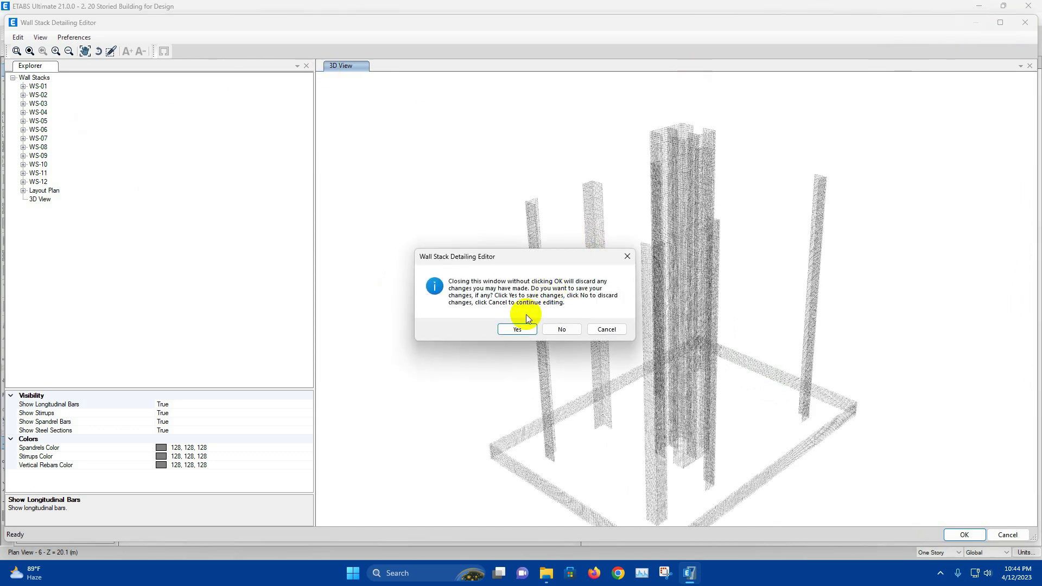
click(569, 329)
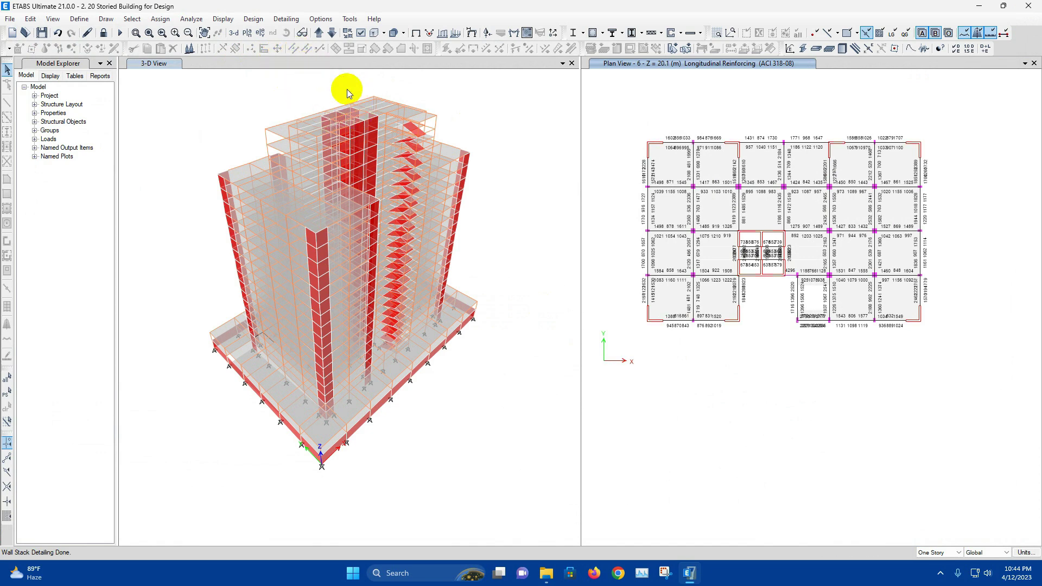
Open the Drawing Manager from Detailing > Drawing Management and move Component Selection aside.
click(283, 18)
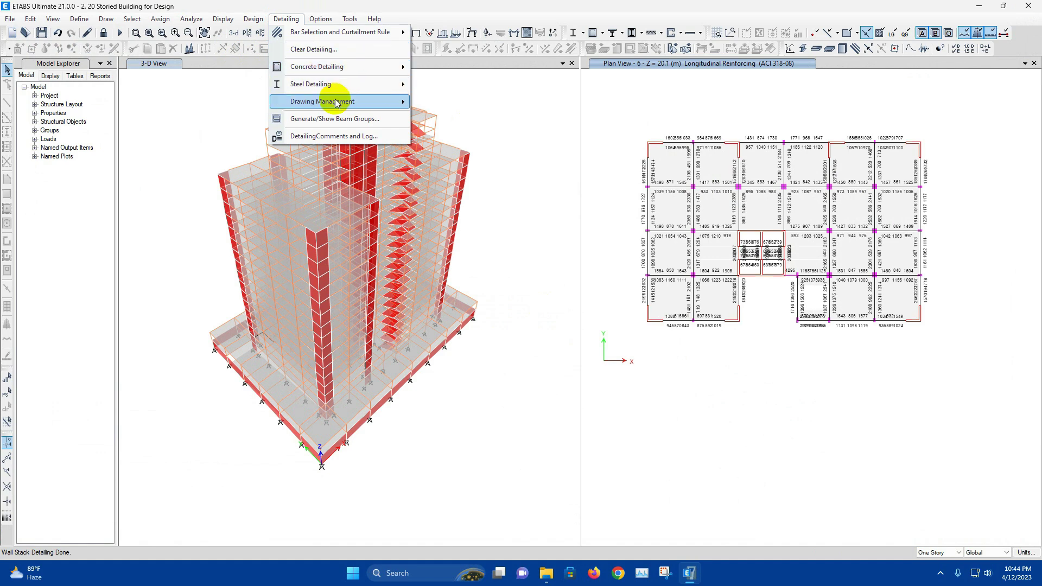
mouse_move(326, 106)
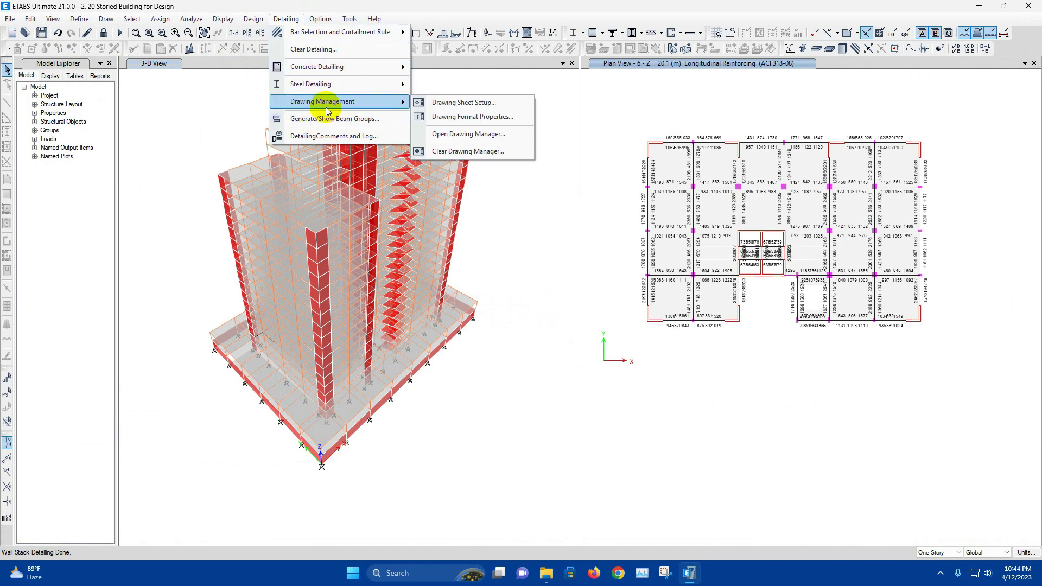
click(497, 135)
drag(467, 180, 442, 136)
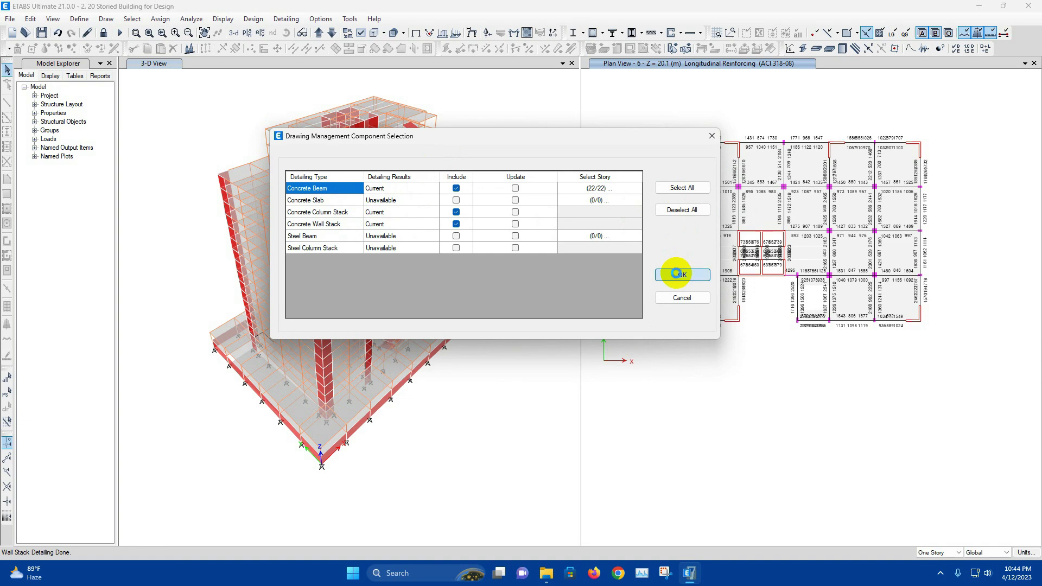
Confirm the component selection to generate detailing drawings, bringing up the 2775 mm CB-01 elevation.
click(677, 275)
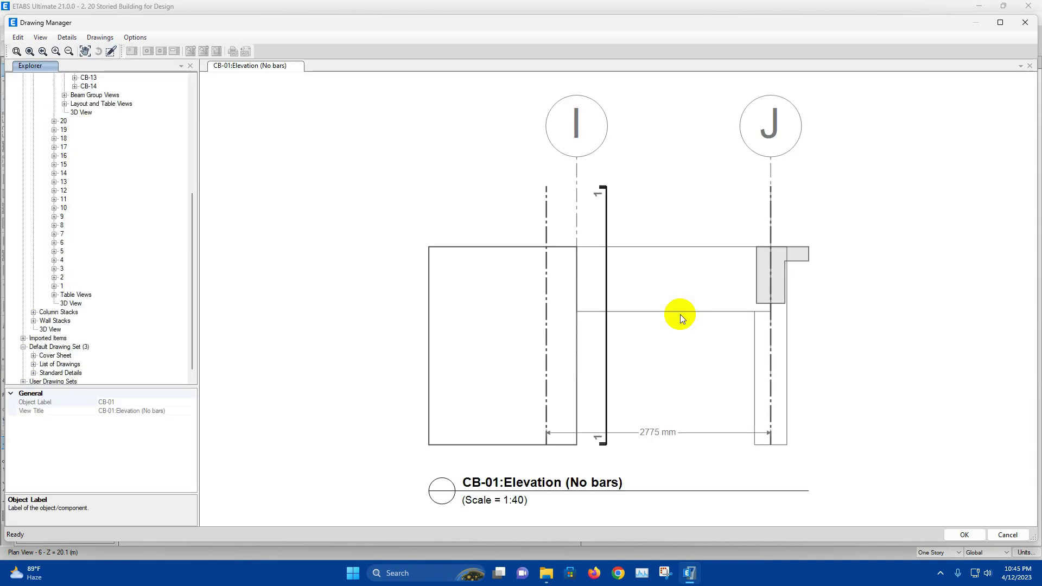
scroll(168, 327, up, 7)
Inspect the A0 metric Drawing Sheet Setup, close it unchanged, and expand Component Views.
click(33, 103)
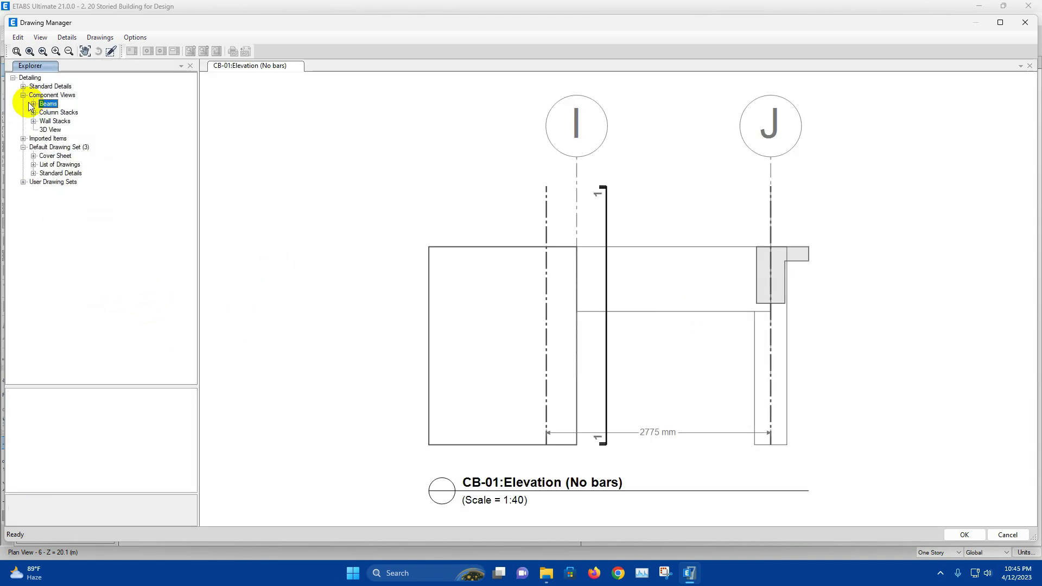
click(23, 95)
click(101, 37)
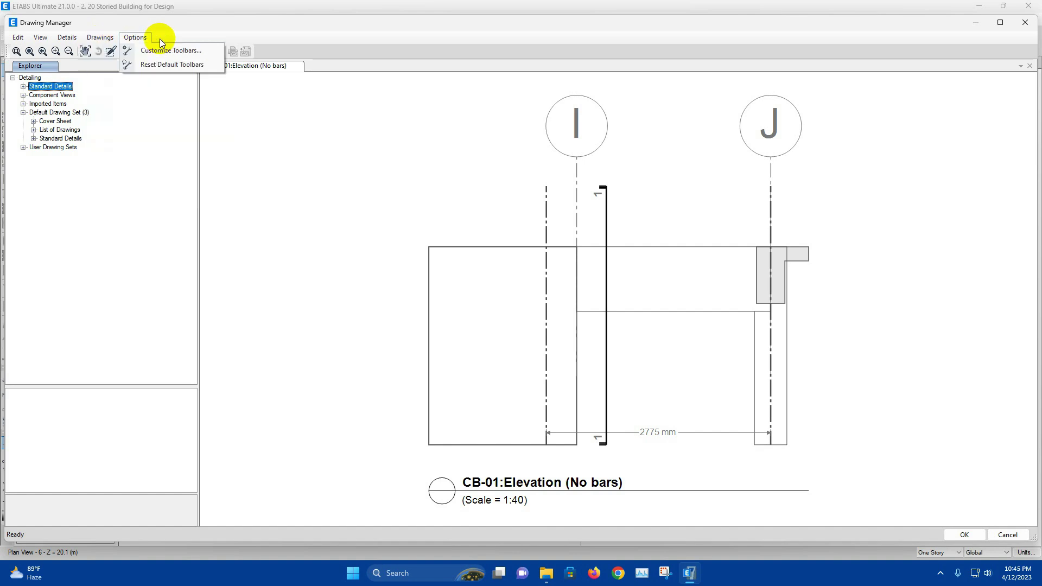
click(272, 40)
click(112, 41)
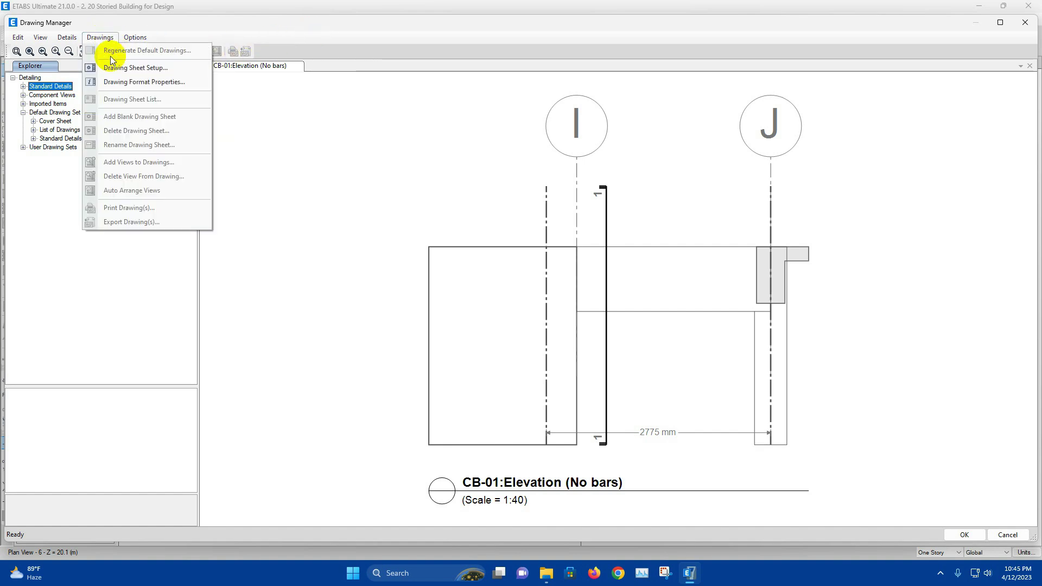
click(140, 73)
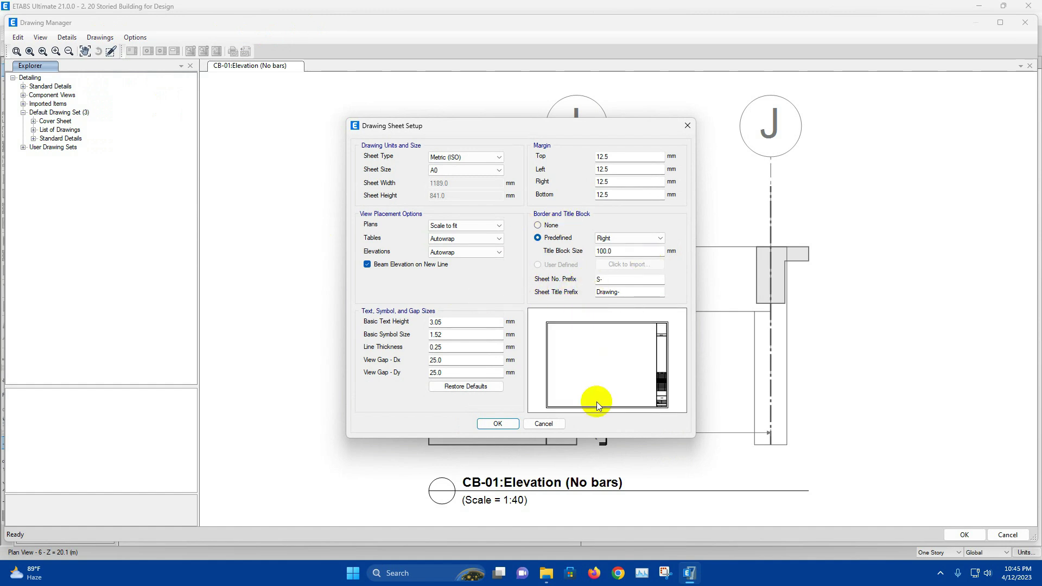
click(688, 126)
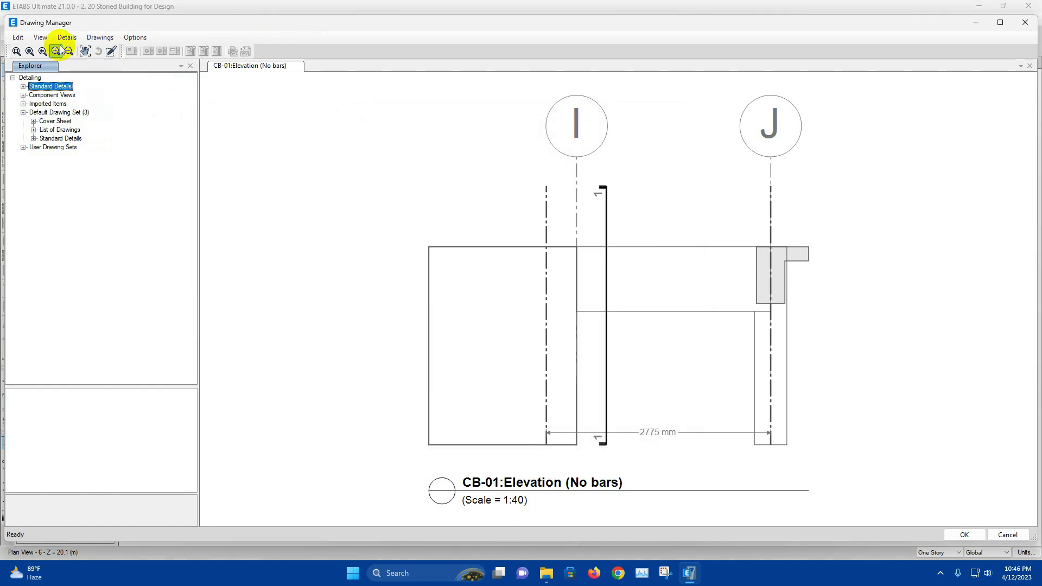
click(22, 95)
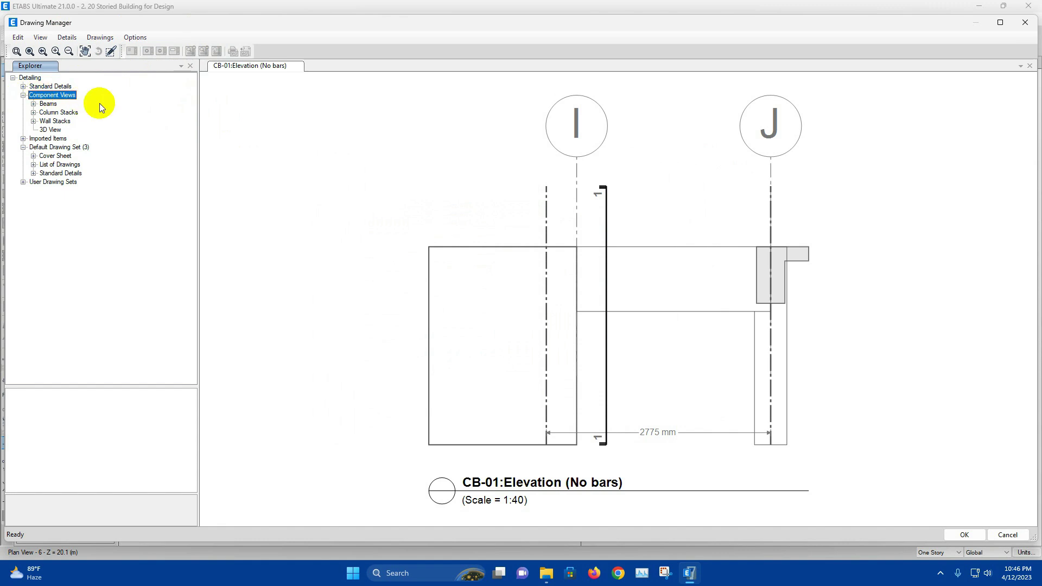
Browse story 3 beam CB-01's elevation, all-bars, rebar profile, section, table and weight views.
click(33, 104)
click(54, 95)
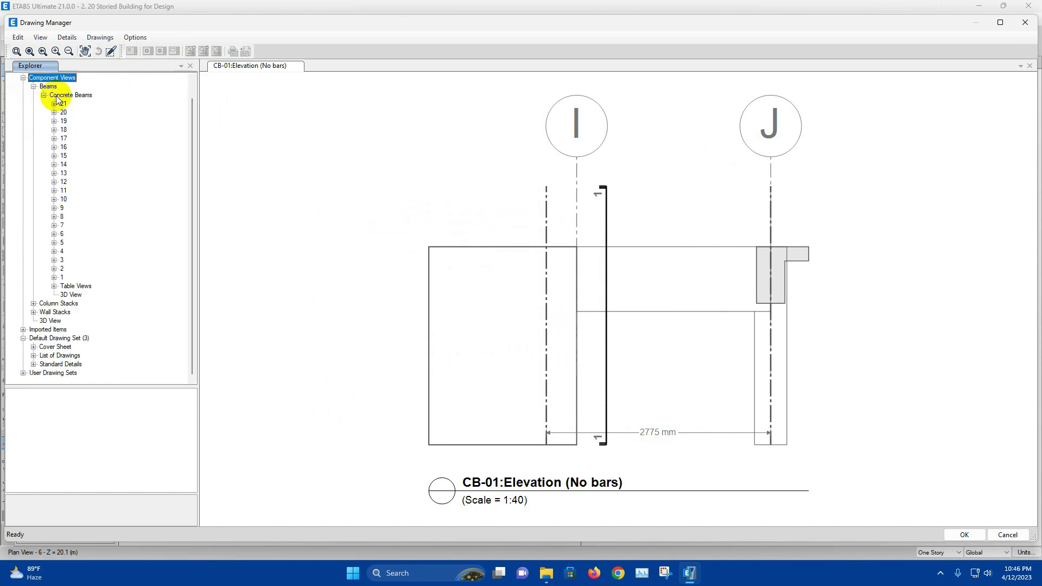
click(54, 260)
click(90, 269)
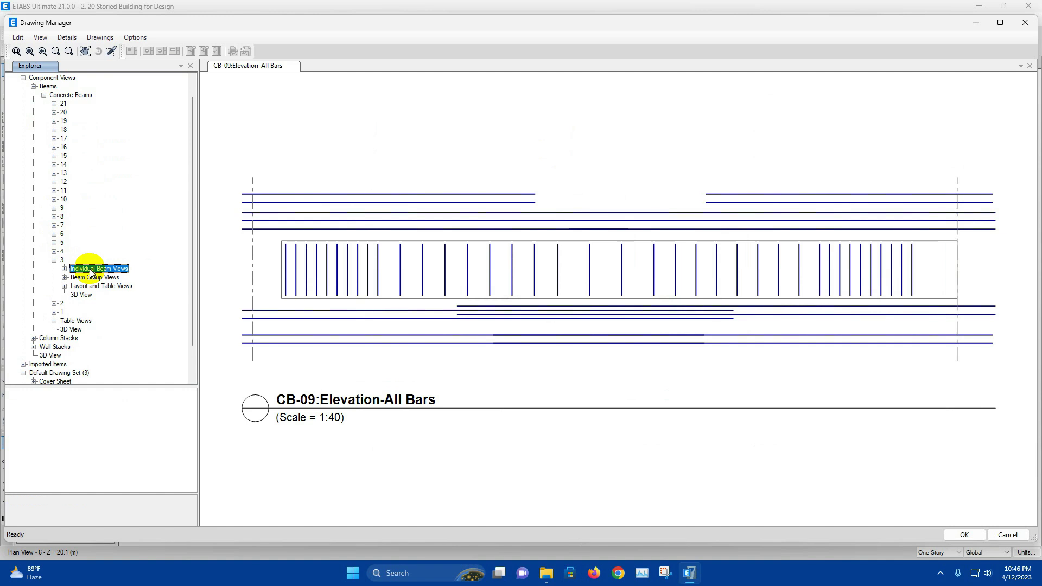
click(65, 269)
double_click(91, 156)
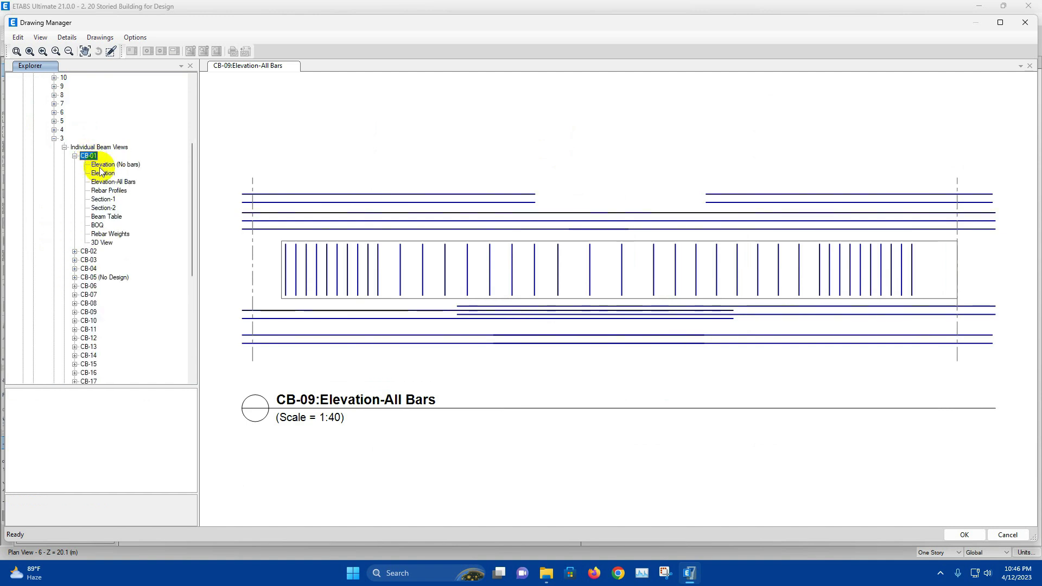
click(109, 174)
click(117, 183)
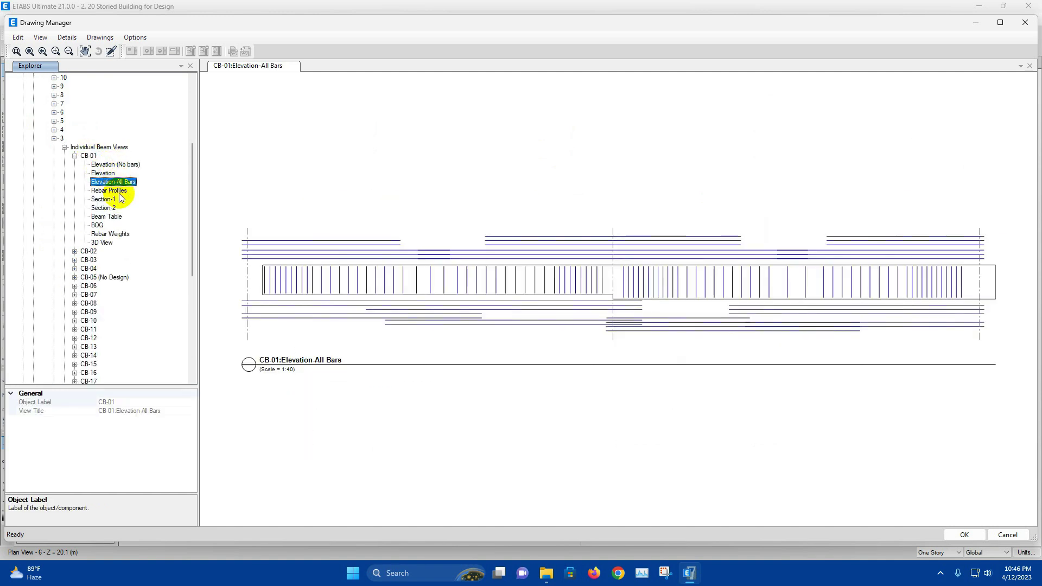
click(111, 191)
click(107, 200)
click(103, 208)
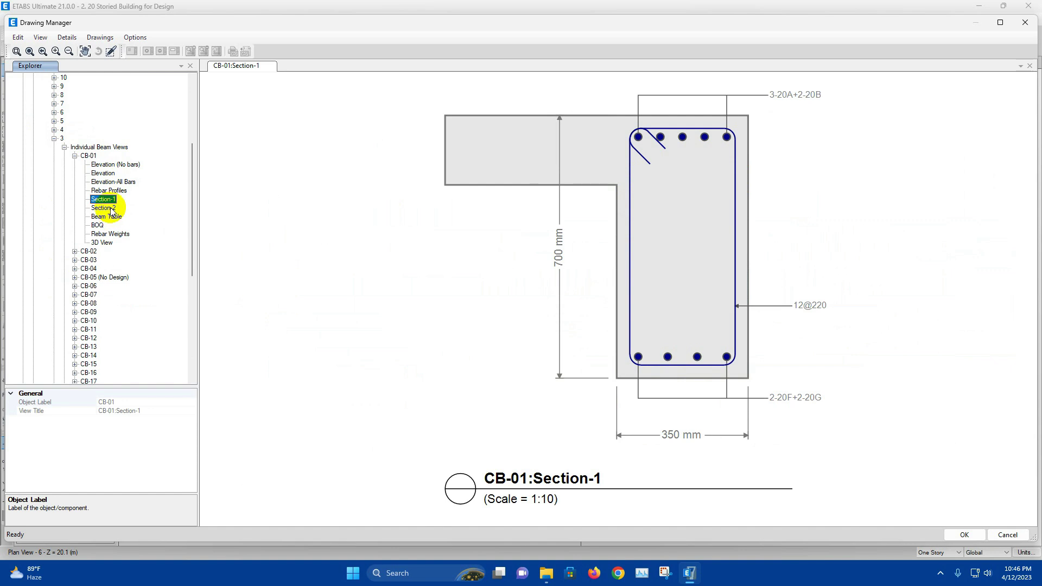
click(107, 217)
click(108, 234)
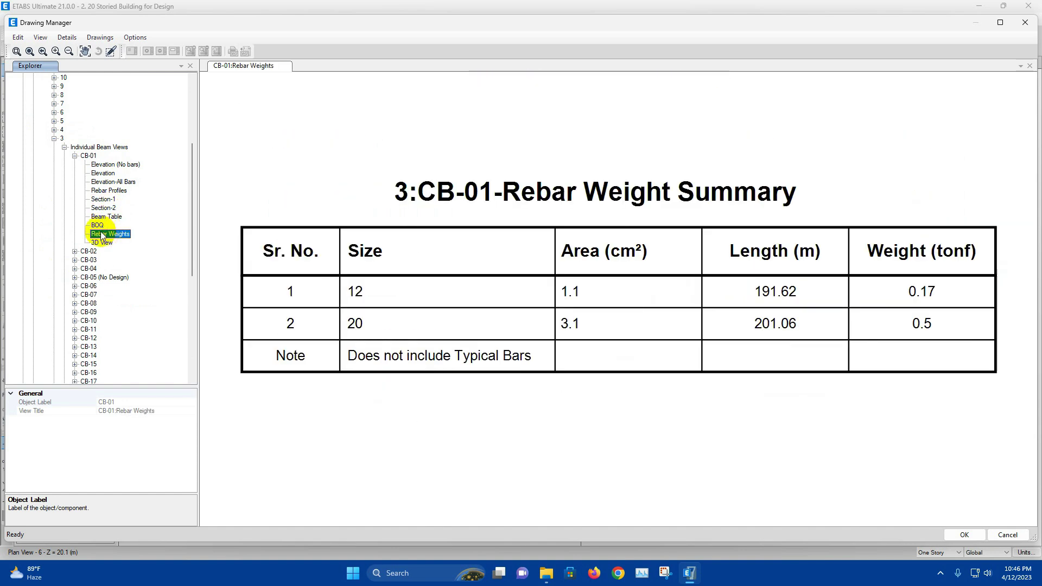
Open the 3 RC Beam Layout Plan under story 3's Layout and Table Views.
click(64, 147)
click(55, 225)
click(53, 259)
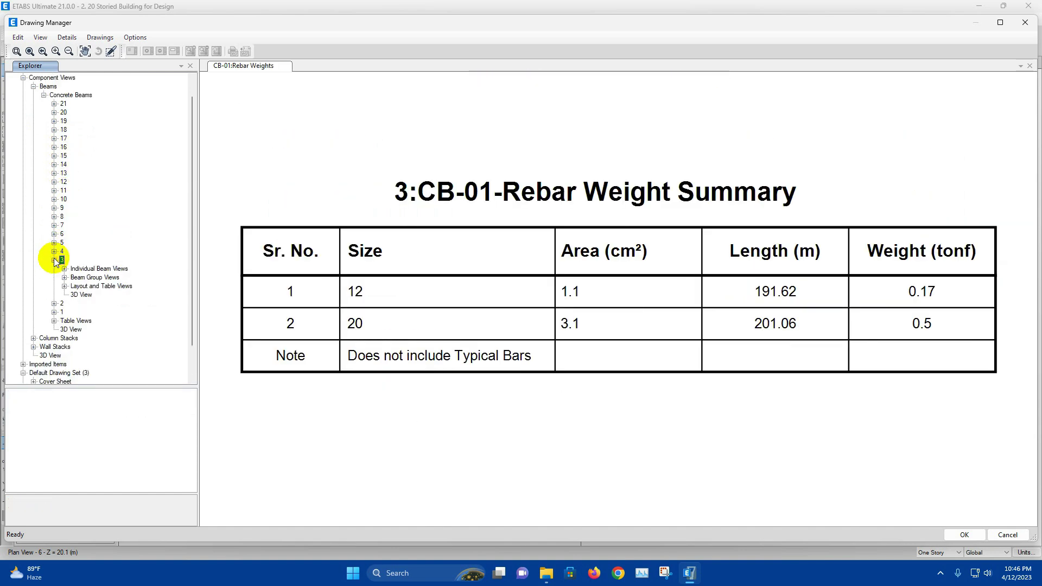
scroll(83, 269, down, 1)
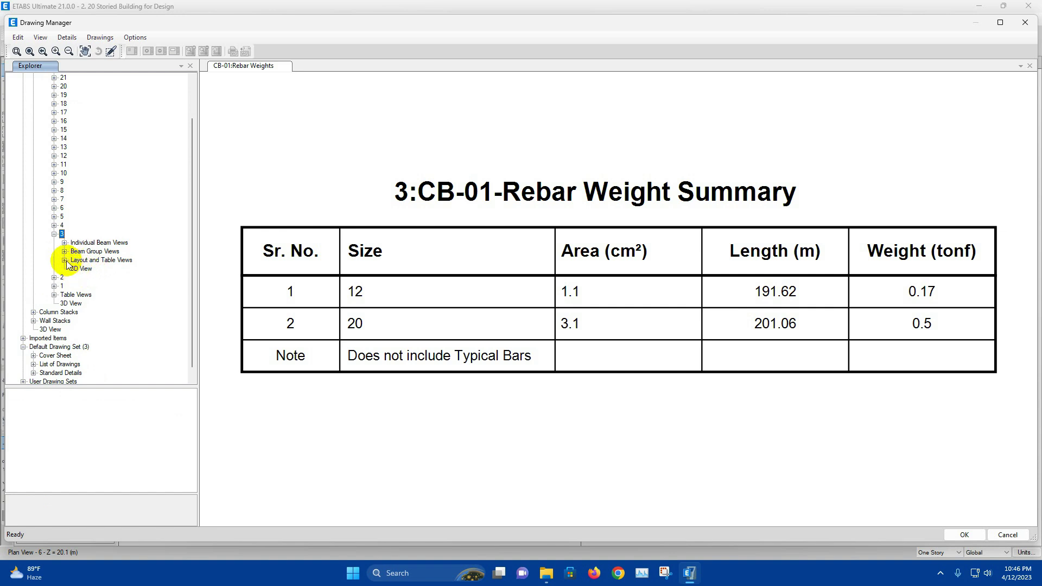
click(65, 260)
click(119, 269)
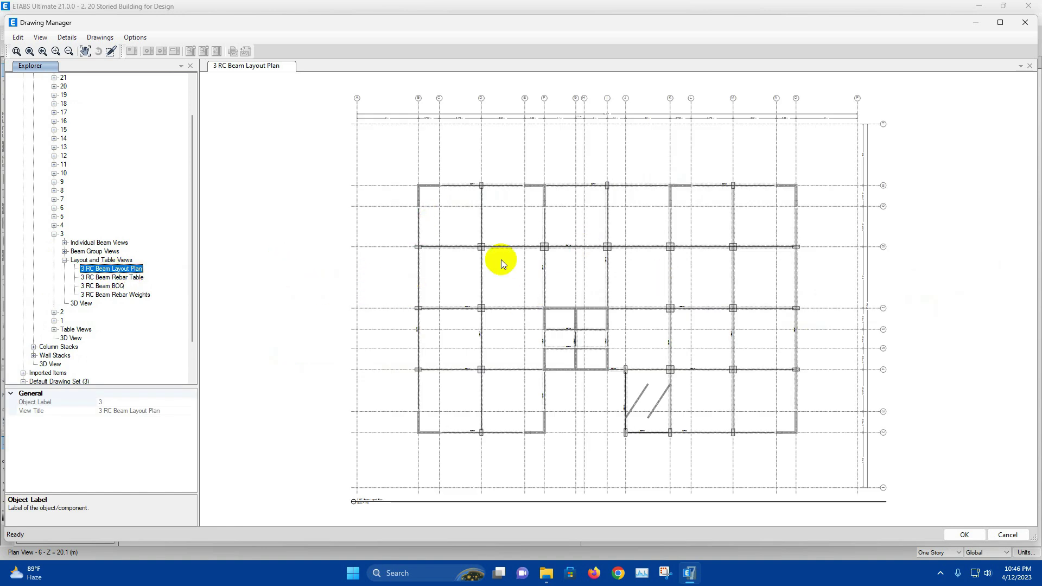
Fit the story 3 RC Beam Layout Plan and export it as DXF to D:\ETABS 21.
click(529, 264)
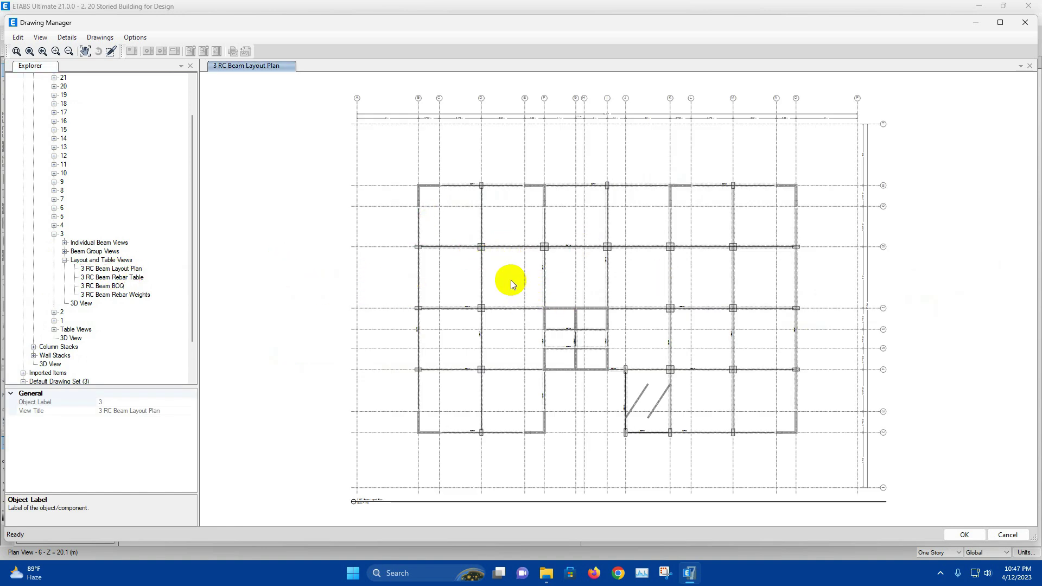
click(98, 51)
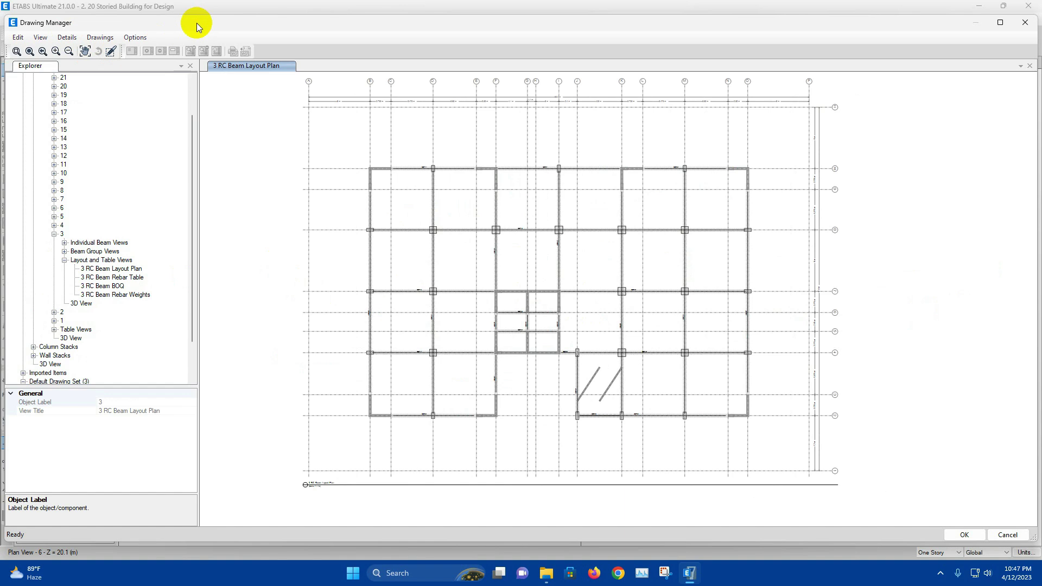
right_click(326, 156)
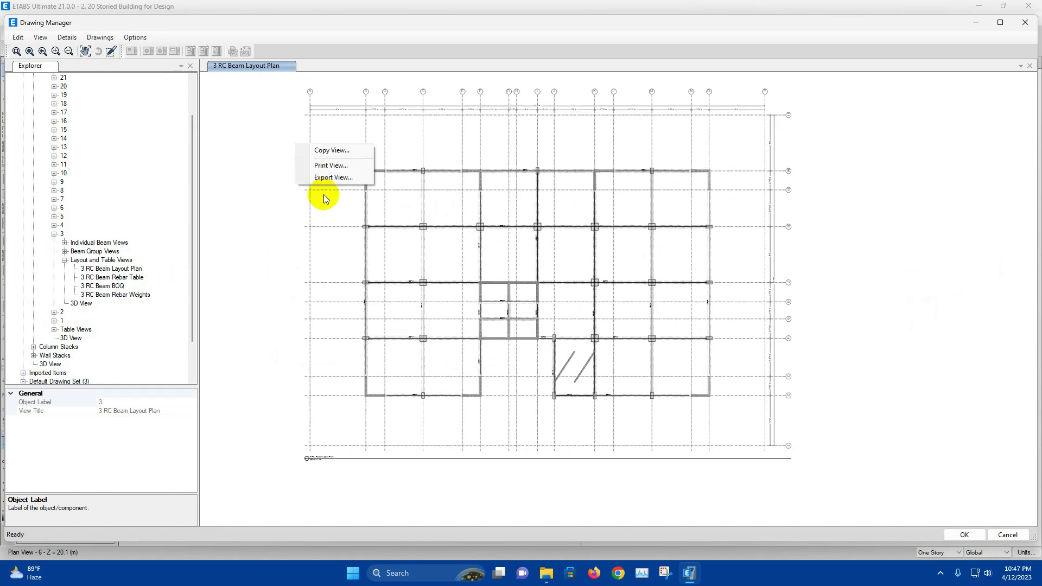
click(333, 178)
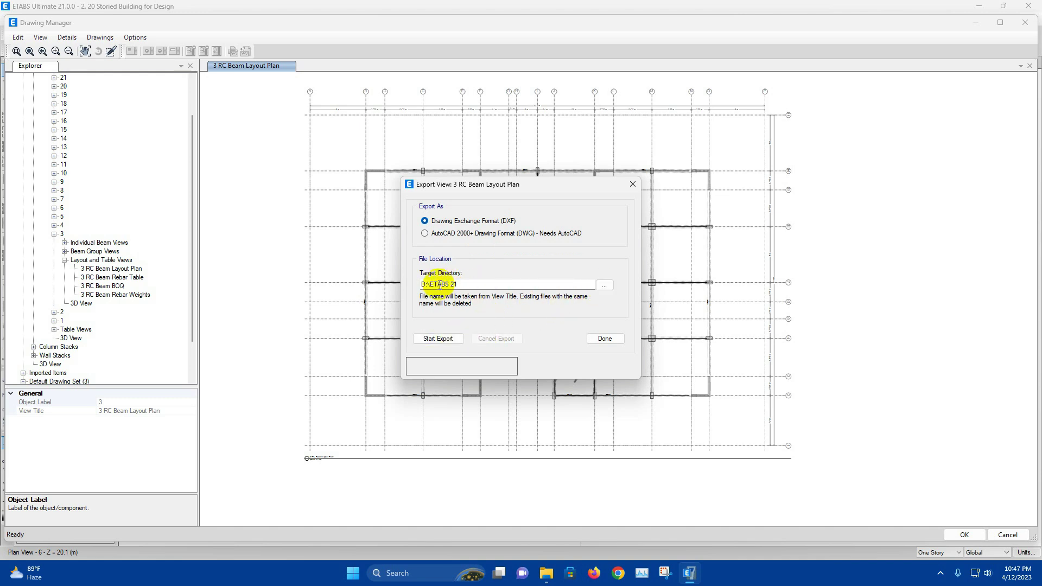
click(610, 286)
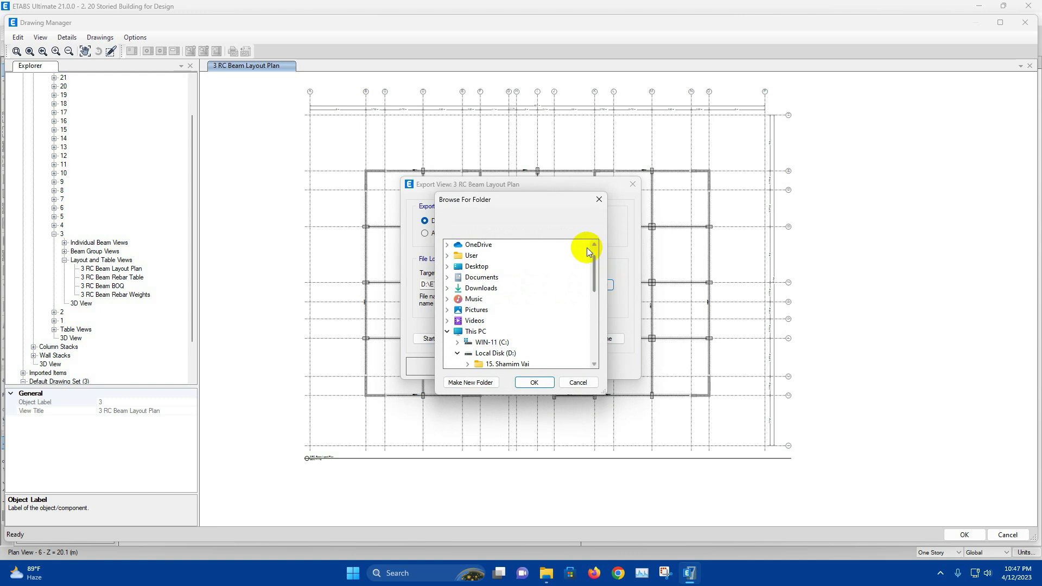
click(599, 200)
click(604, 285)
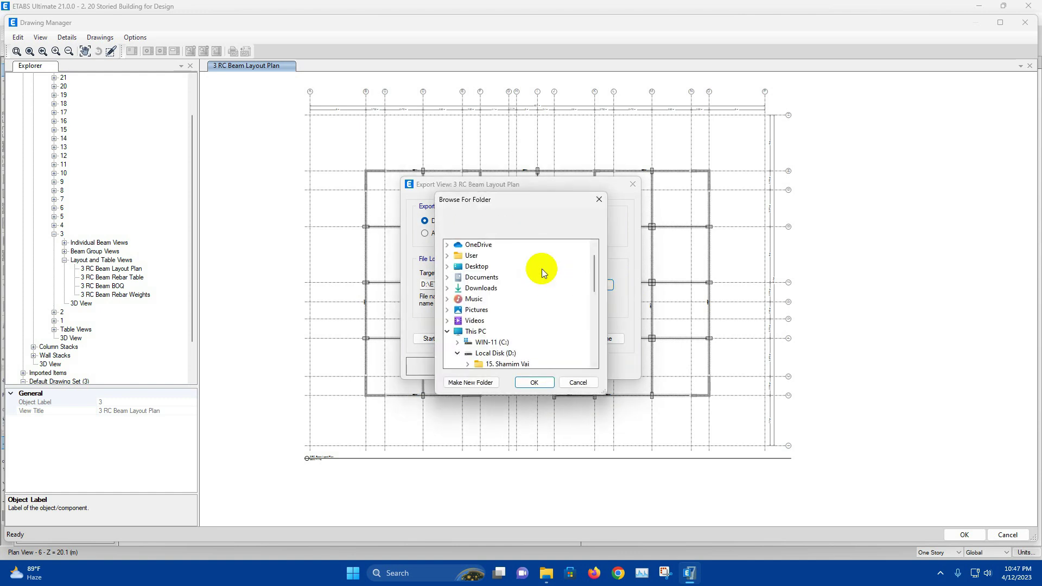
click(498, 331)
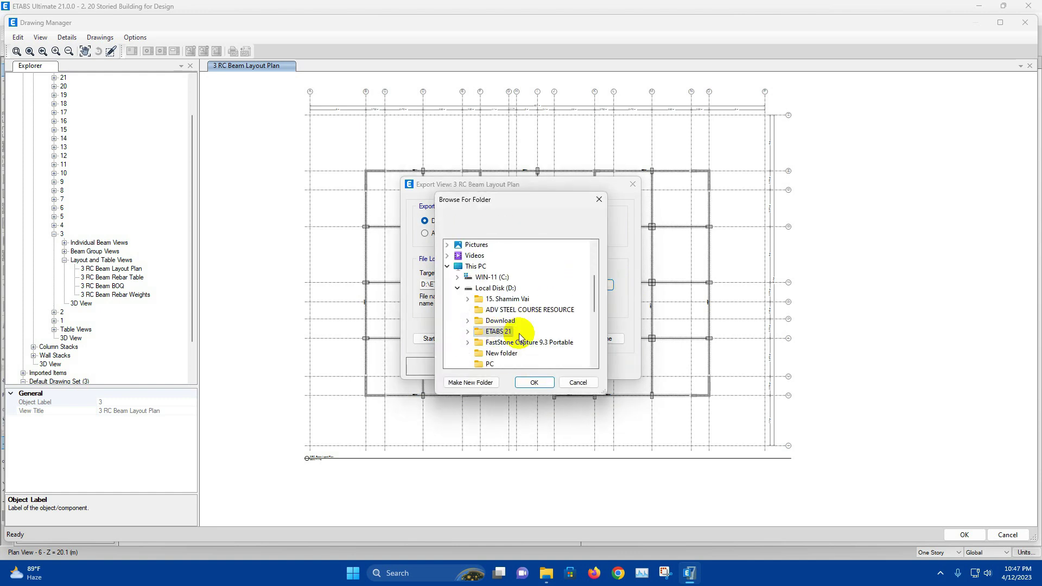
click(567, 382)
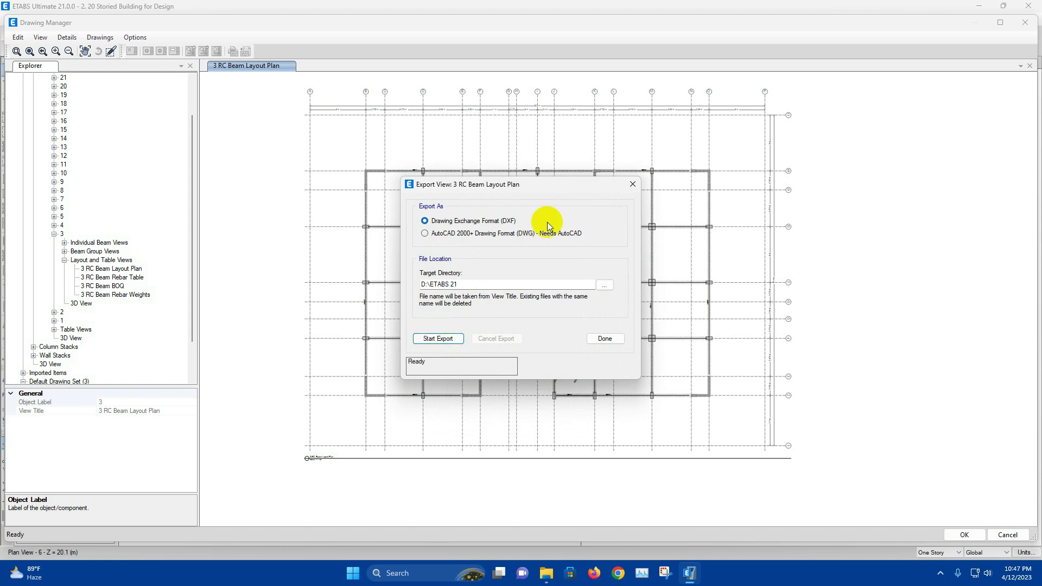
click(632, 185)
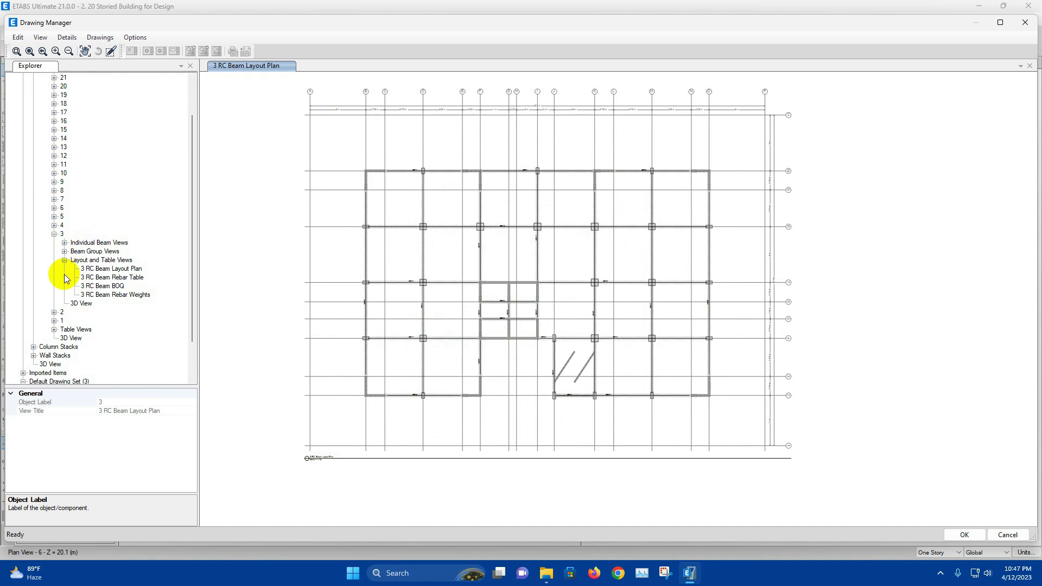
Review the story 3 RC Beam BOQ and RC Beam Rebar Table.
click(103, 286)
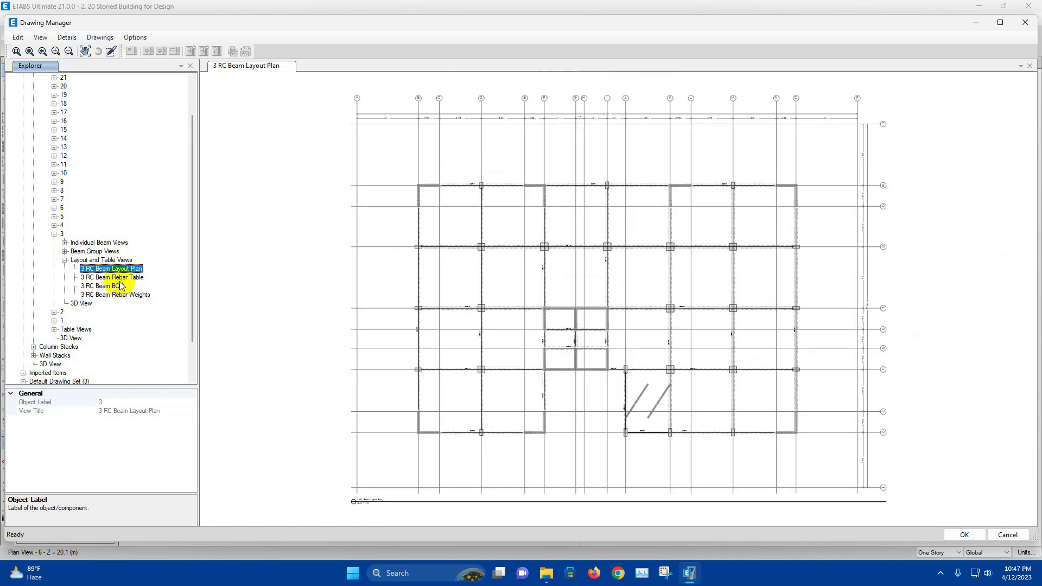
click(111, 277)
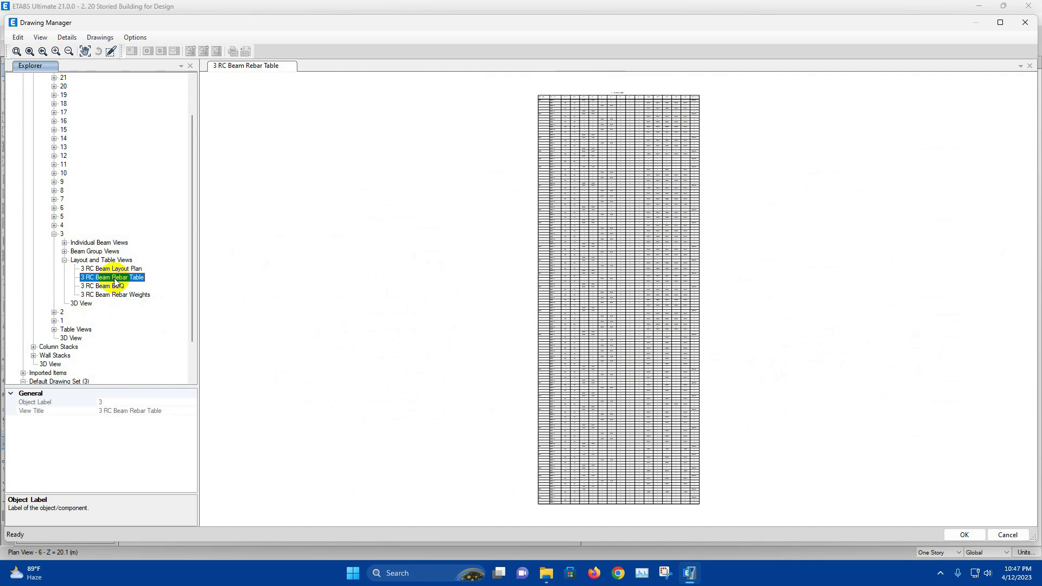
scroll(656, 226, up, 5)
scroll(468, 225, up, 3)
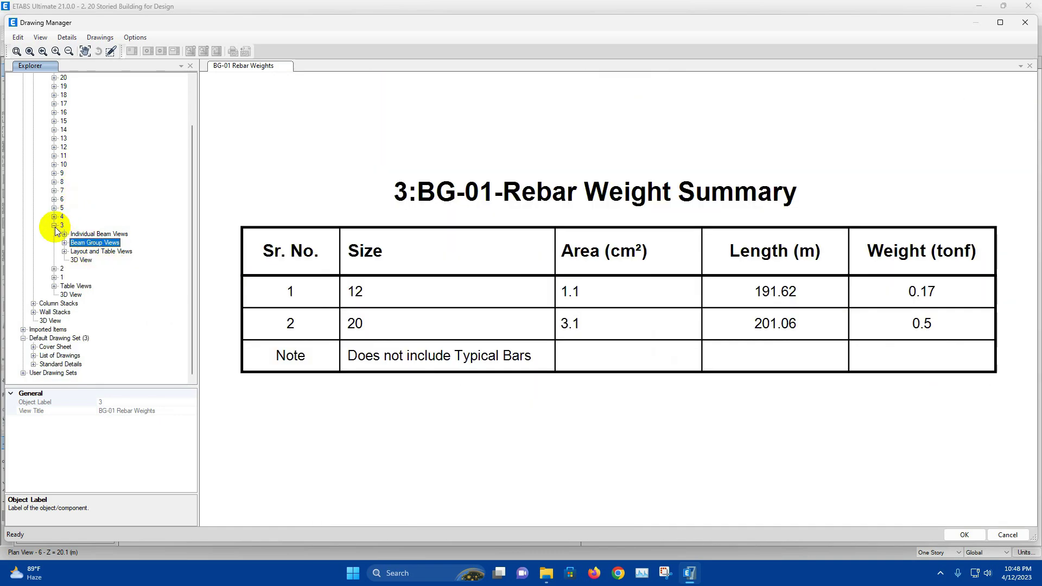
Show the story 3 CB-01 elevation via Individual Beam Views.
click(54, 225)
scroll(106, 194, up, 1)
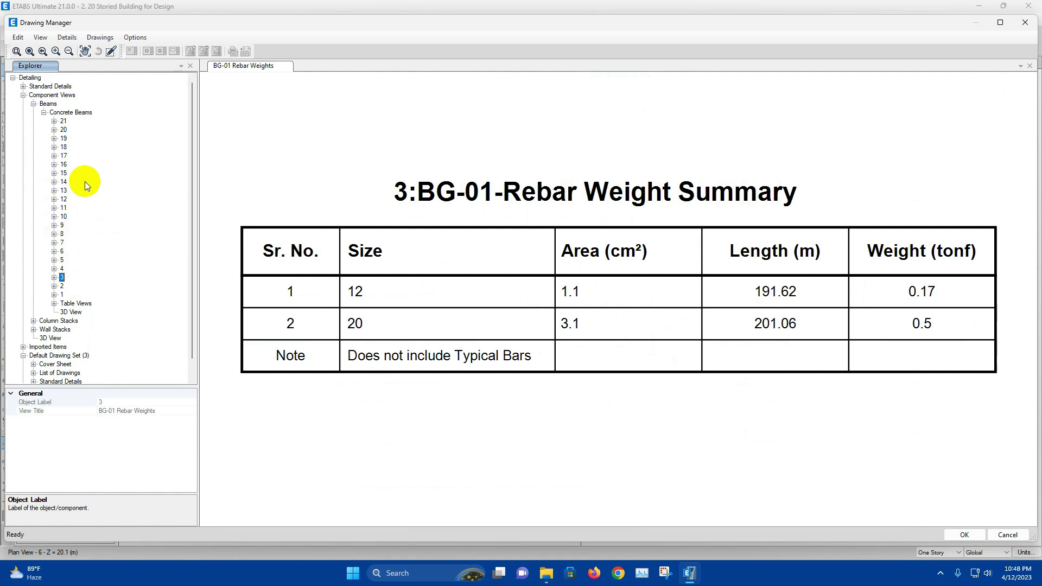
click(55, 277)
click(64, 286)
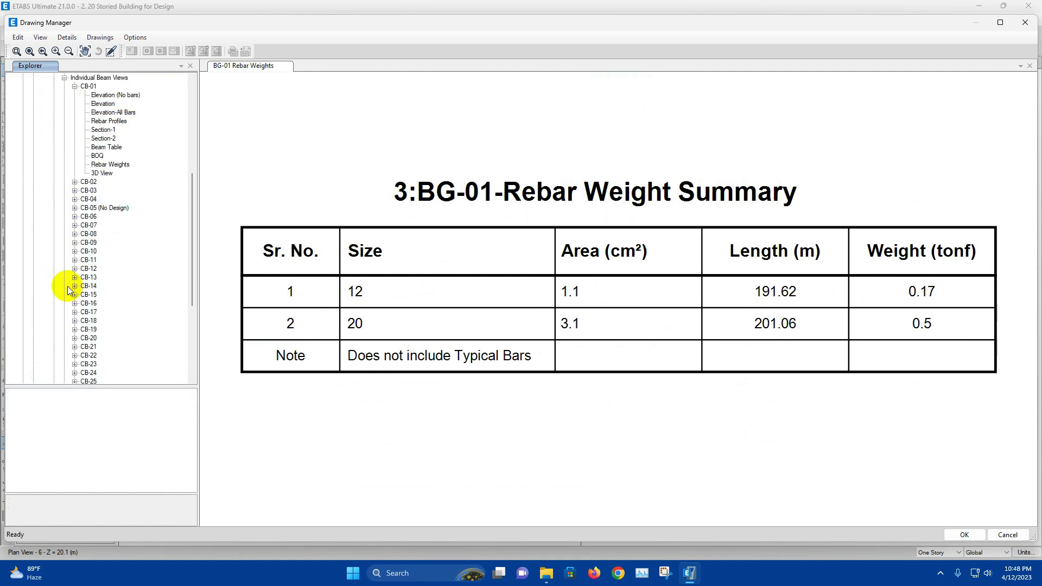
scroll(99, 199, up, 2)
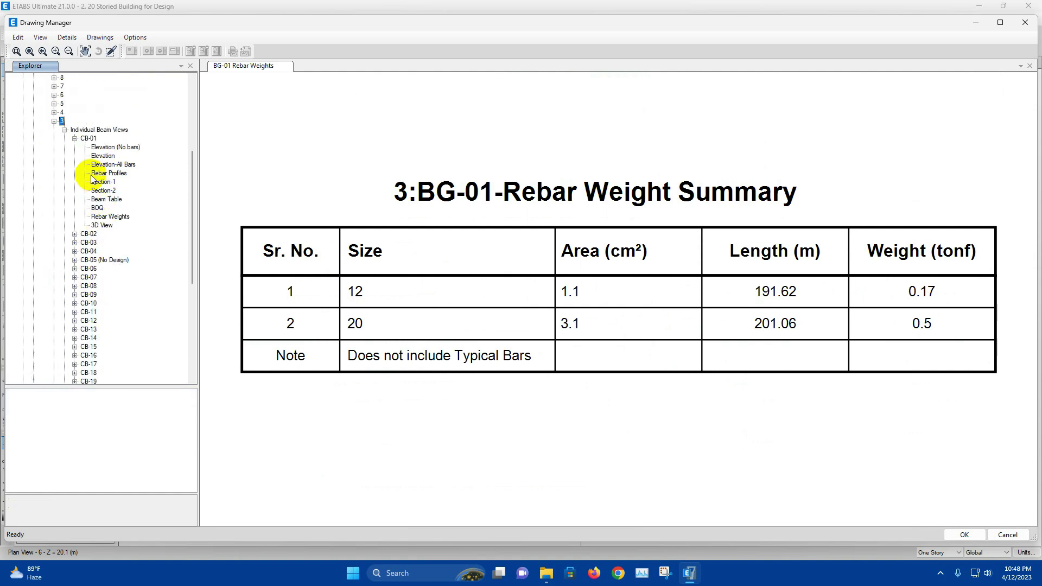
double_click(92, 140)
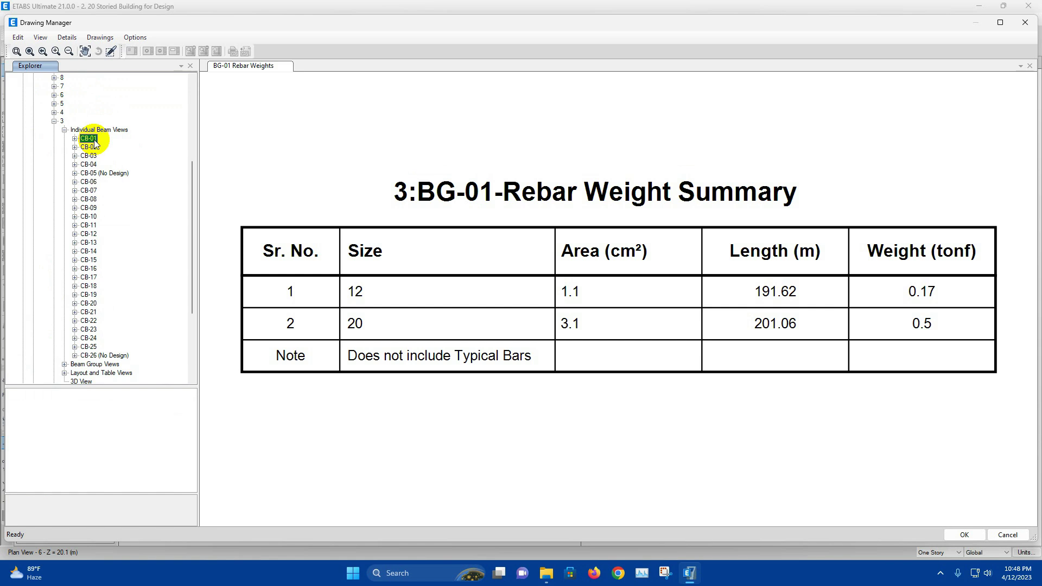
double_click(92, 139)
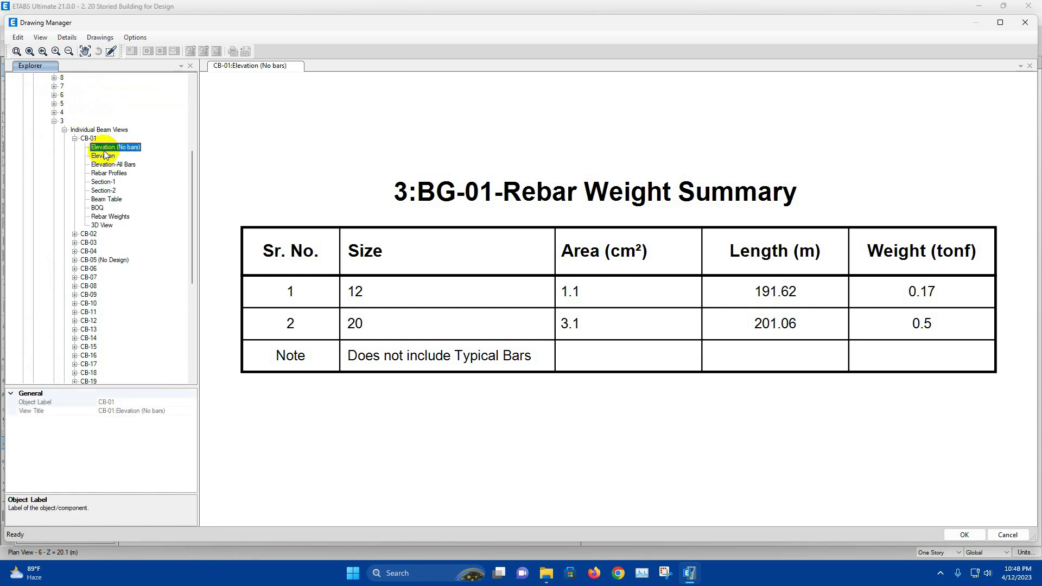
click(104, 156)
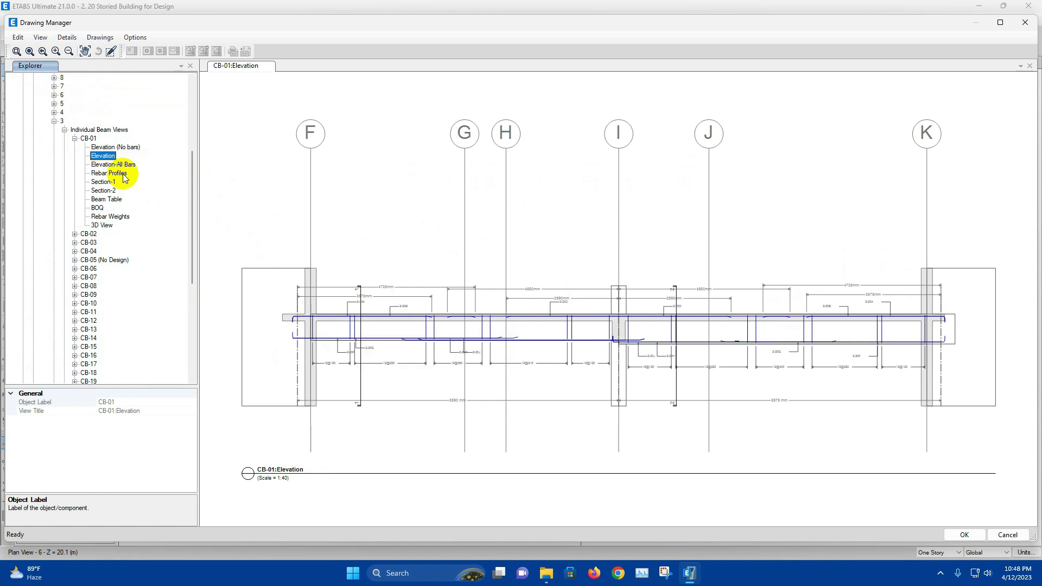
Export the CB-01 elevation drawing as a DXF file.
click(124, 165)
click(108, 156)
right_click(416, 217)
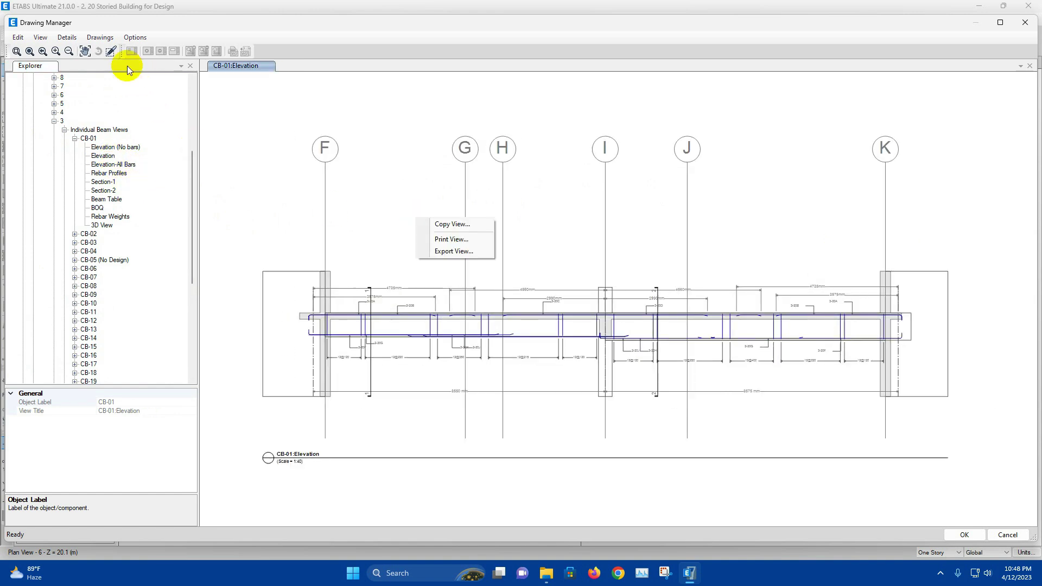
click(460, 252)
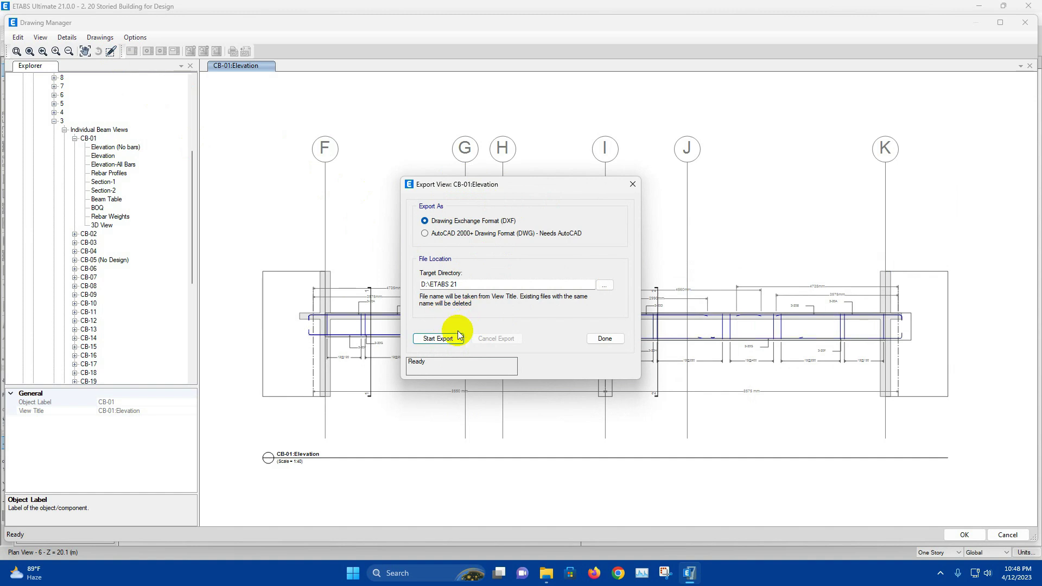
click(604, 338)
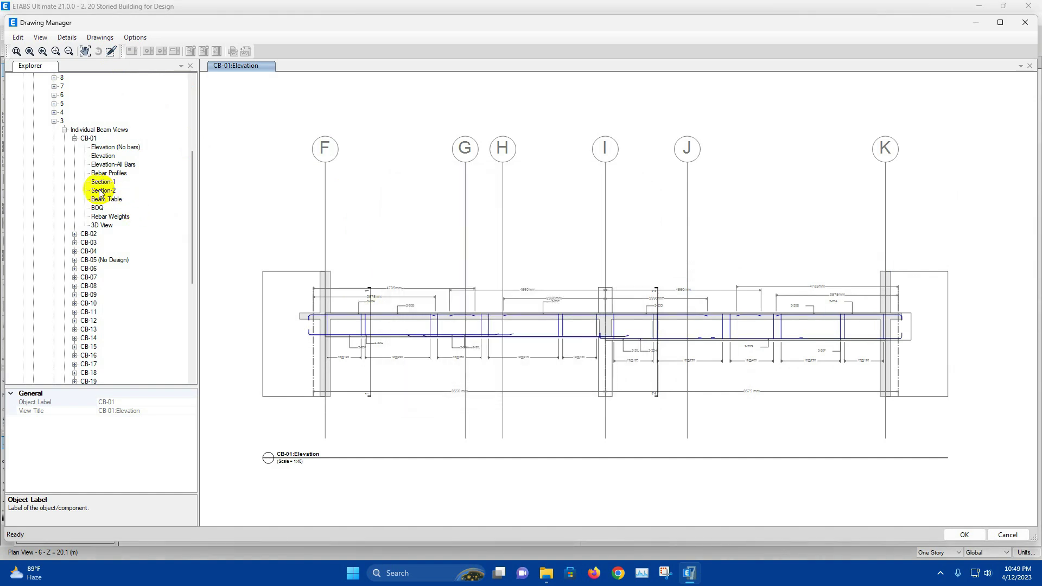
Open the CB-02 elevation and export it as DXF through Details > Export View.
click(75, 139)
click(75, 147)
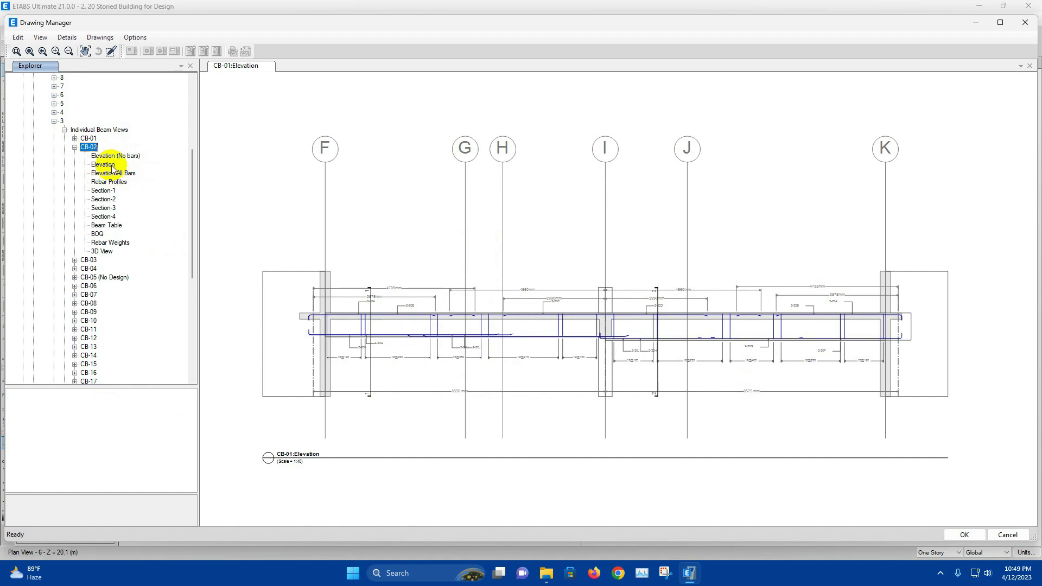
click(103, 164)
click(329, 264)
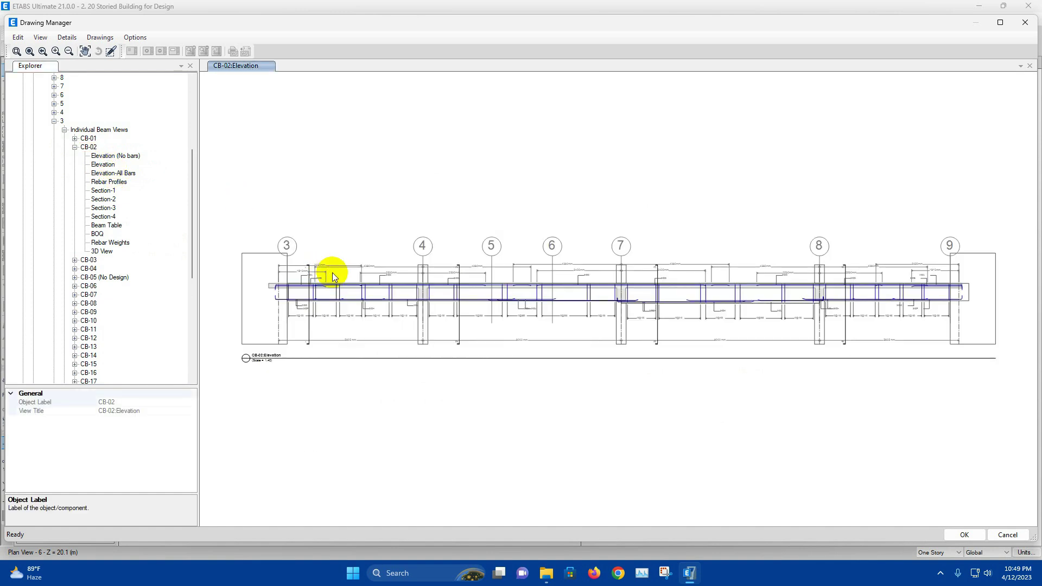
click(18, 37)
click(66, 37)
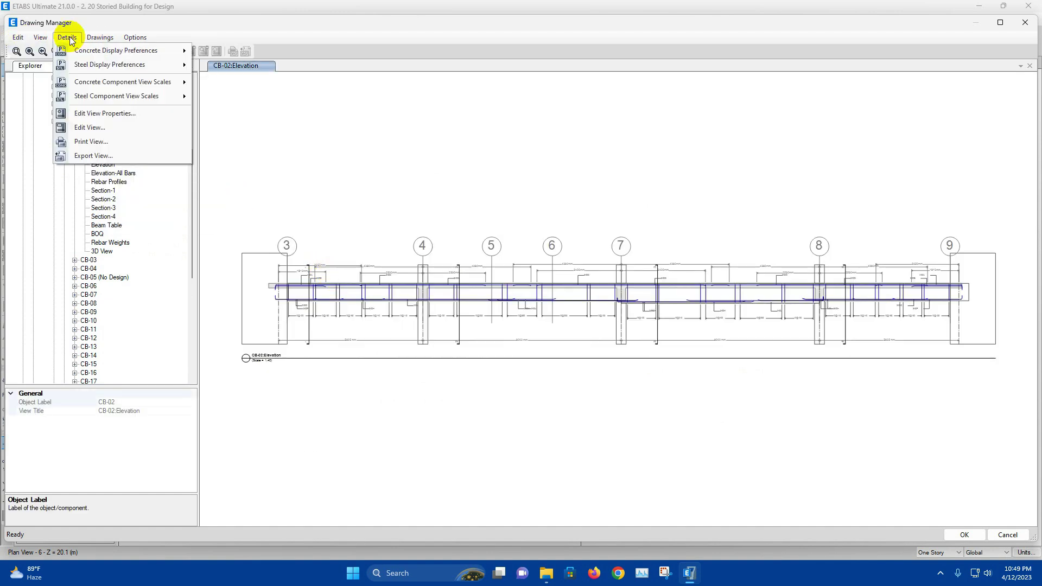
click(114, 156)
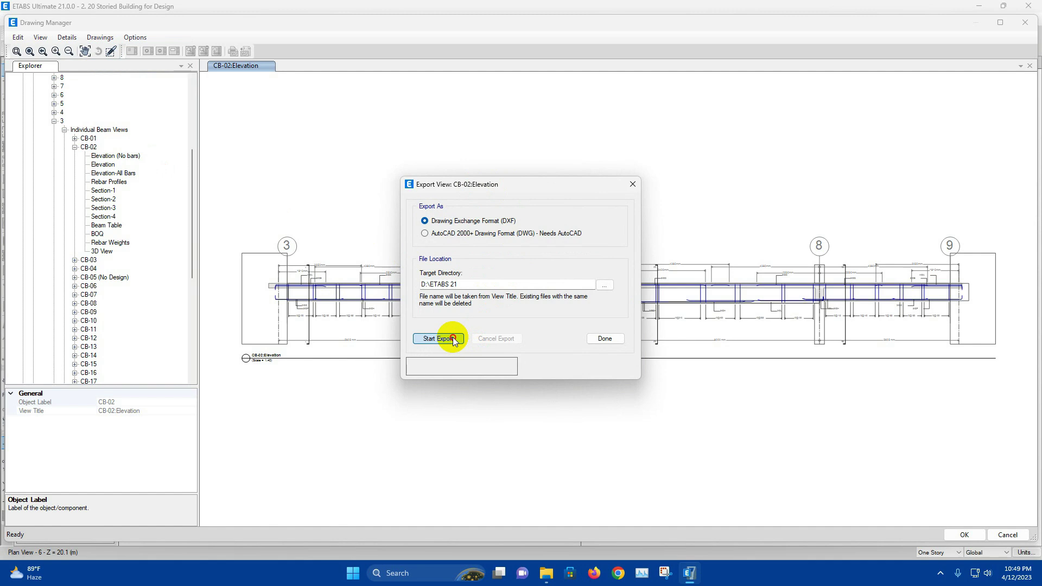
click(631, 184)
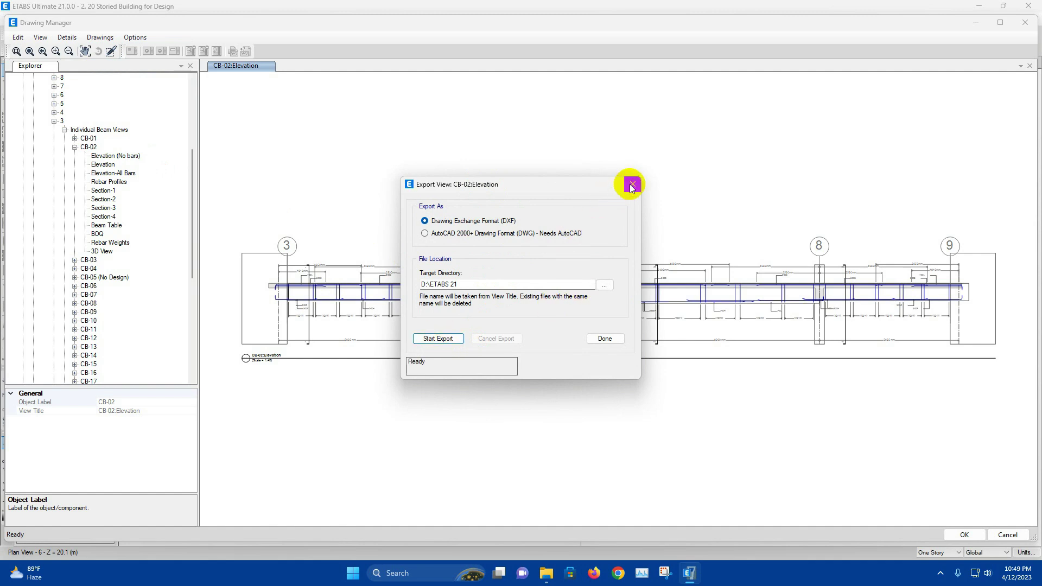
click(106, 191)
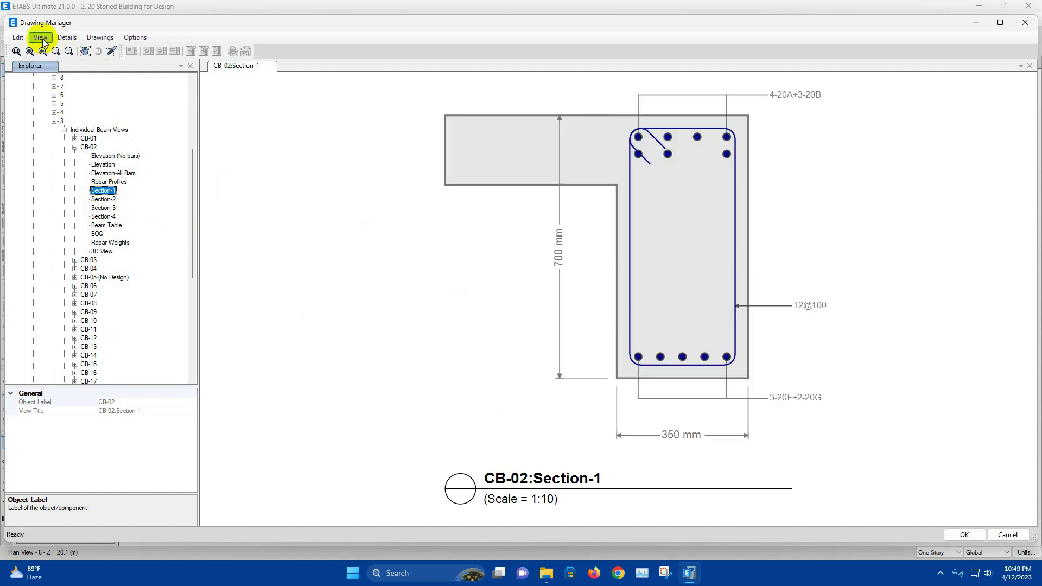
Export CB-02 Section-1 as a DXF file.
click(66, 37)
click(83, 155)
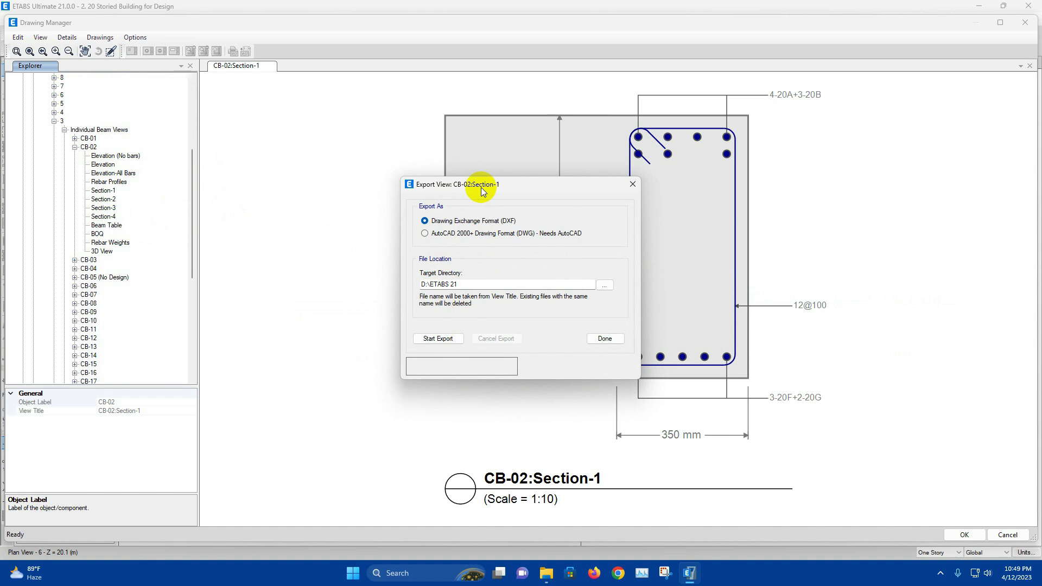
click(437, 338)
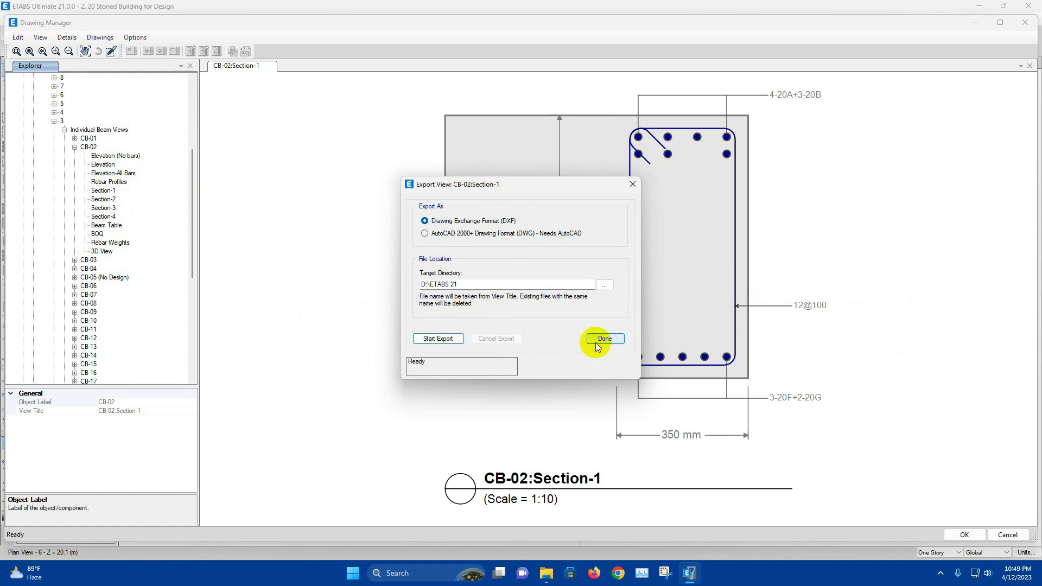
click(604, 338)
Show CB-02 Section-2 and export it as DXF.
click(103, 199)
right_click(104, 199)
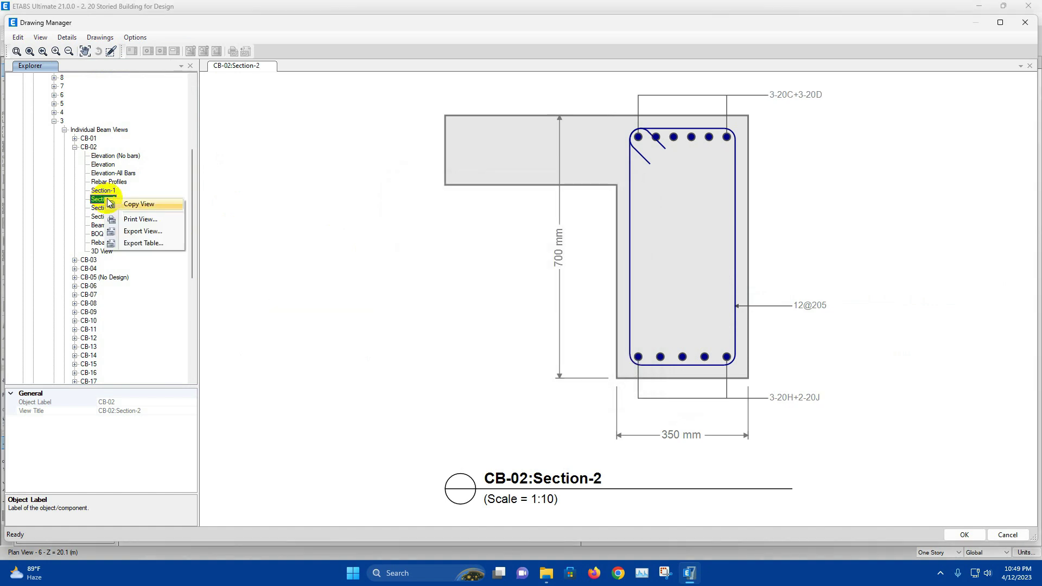
click(151, 233)
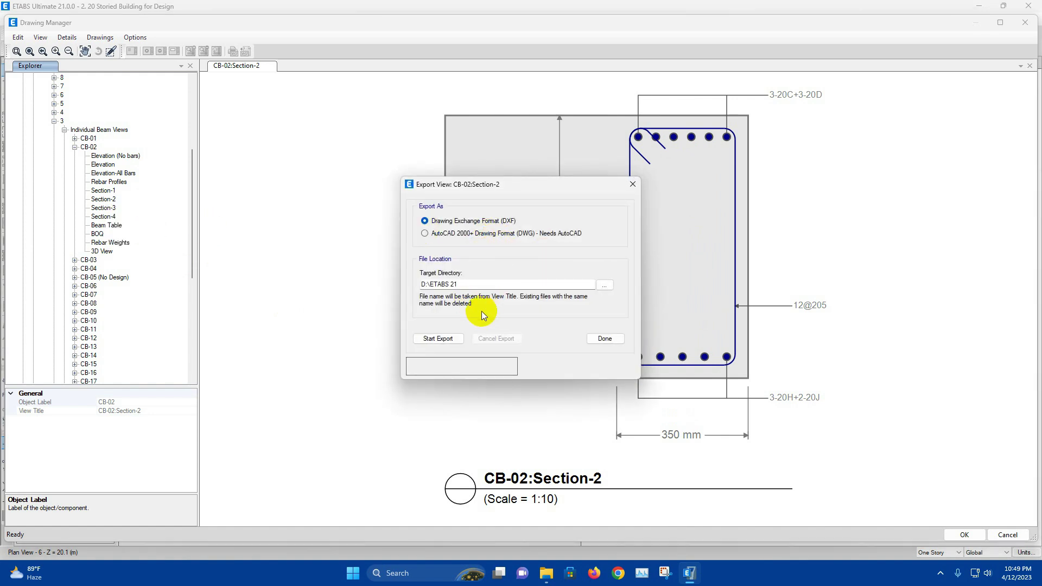
click(448, 338)
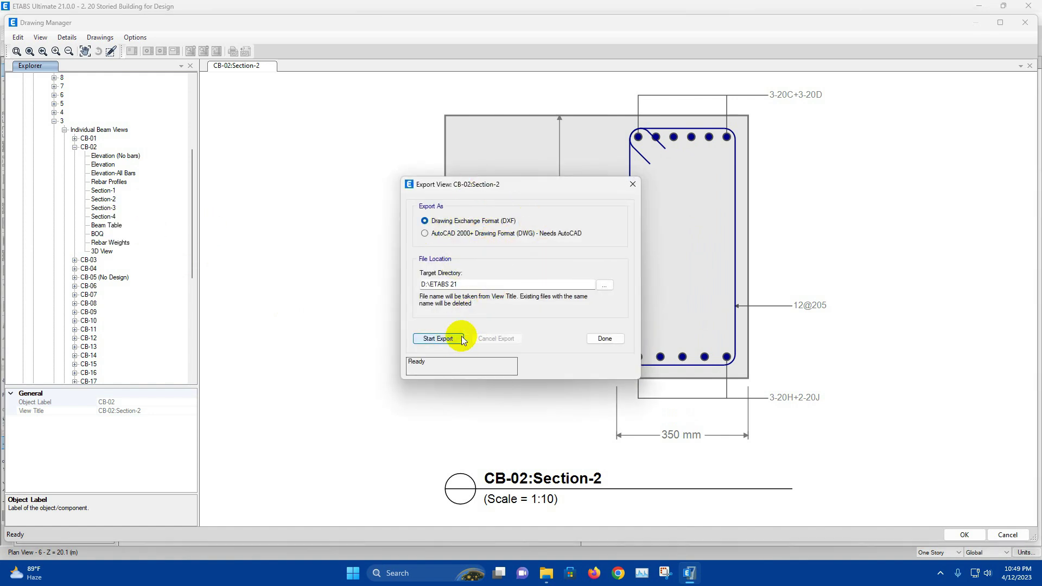
click(606, 339)
Show CB-02 Section-3 and export it as DXF, then view Section-4.
click(103, 209)
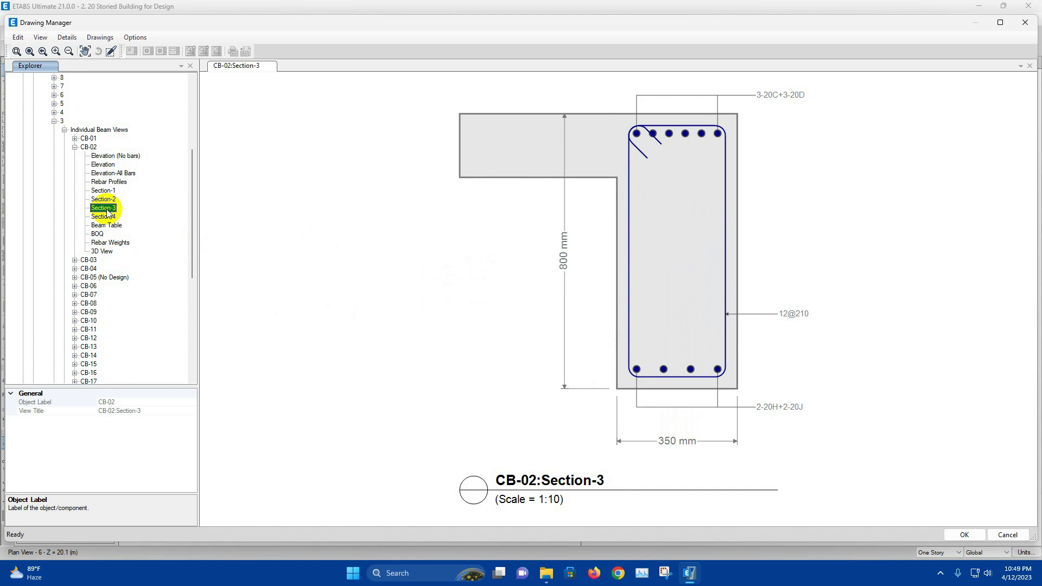
right_click(107, 211)
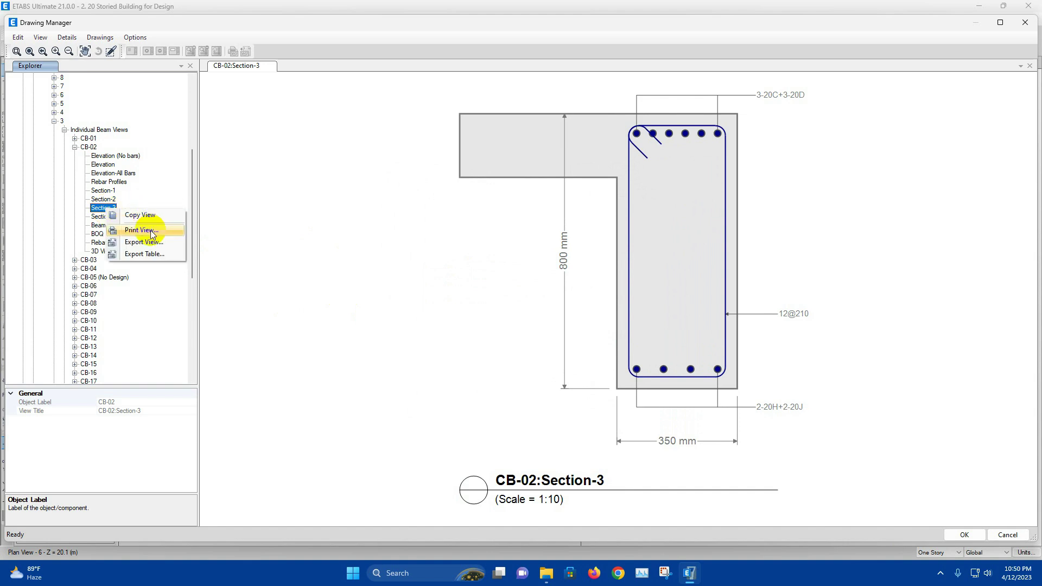
click(147, 254)
right_click(112, 211)
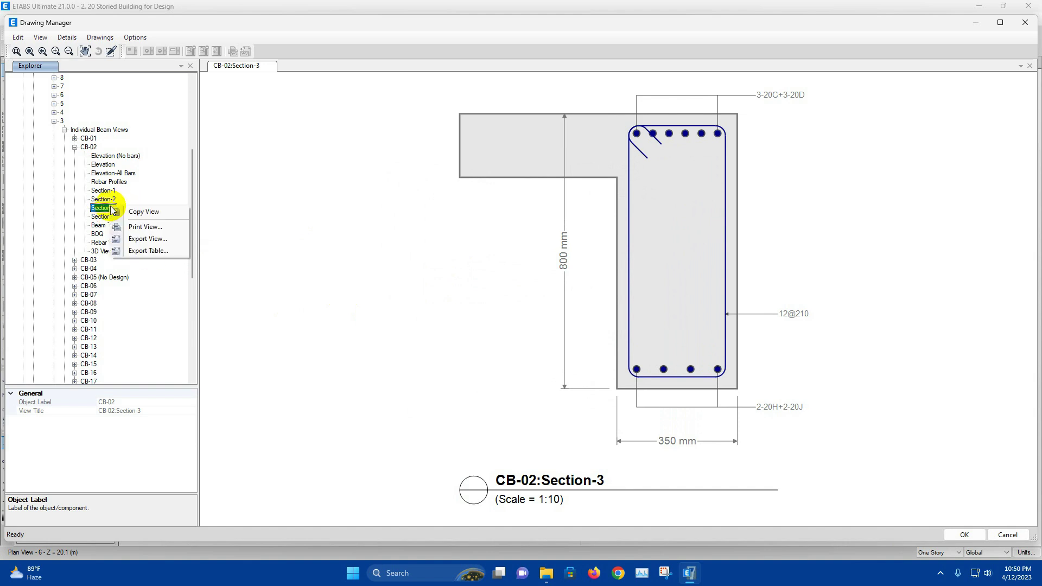
click(161, 242)
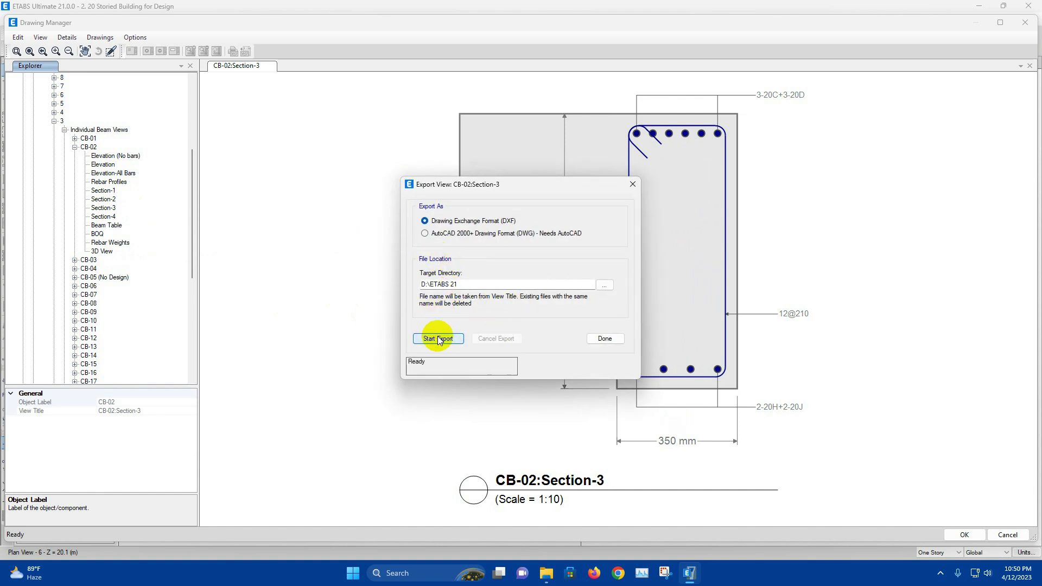
click(604, 338)
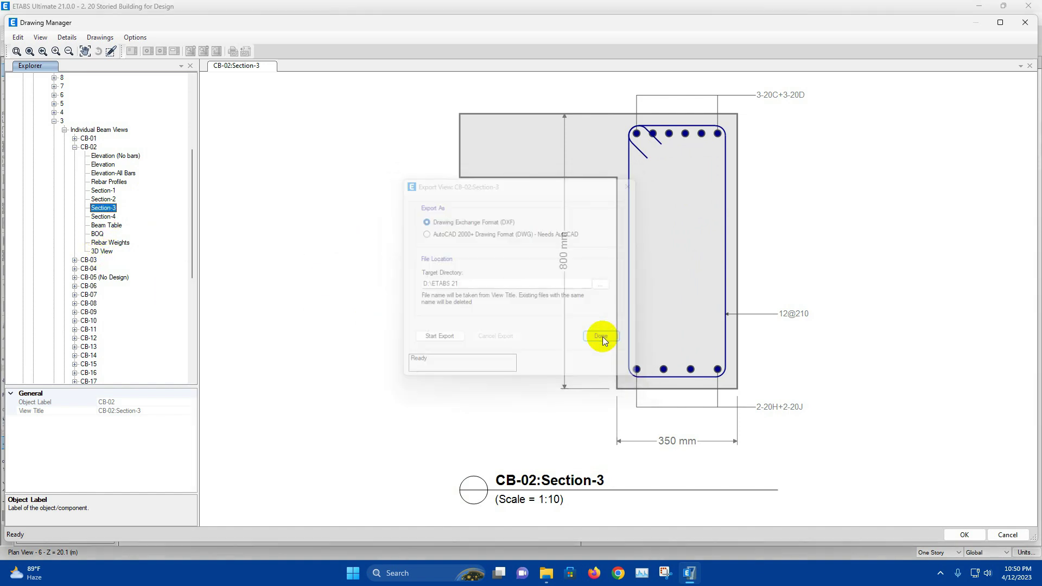
click(103, 216)
click(75, 147)
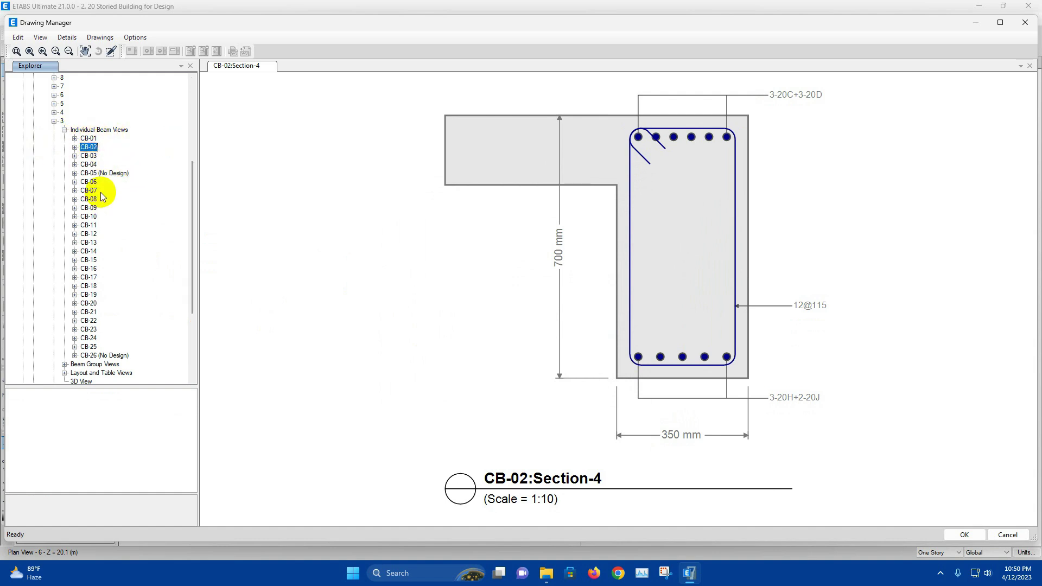
Expand Column Stacks > Concrete Column Stacks > Layout and Table Views and show RC Column Layout Plan.
click(64, 130)
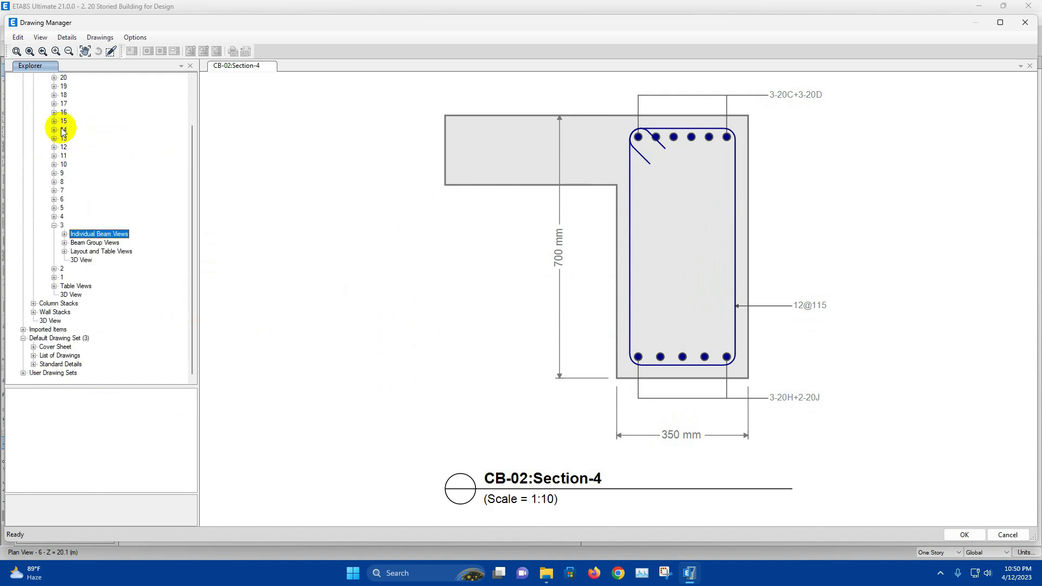
click(53, 225)
click(34, 304)
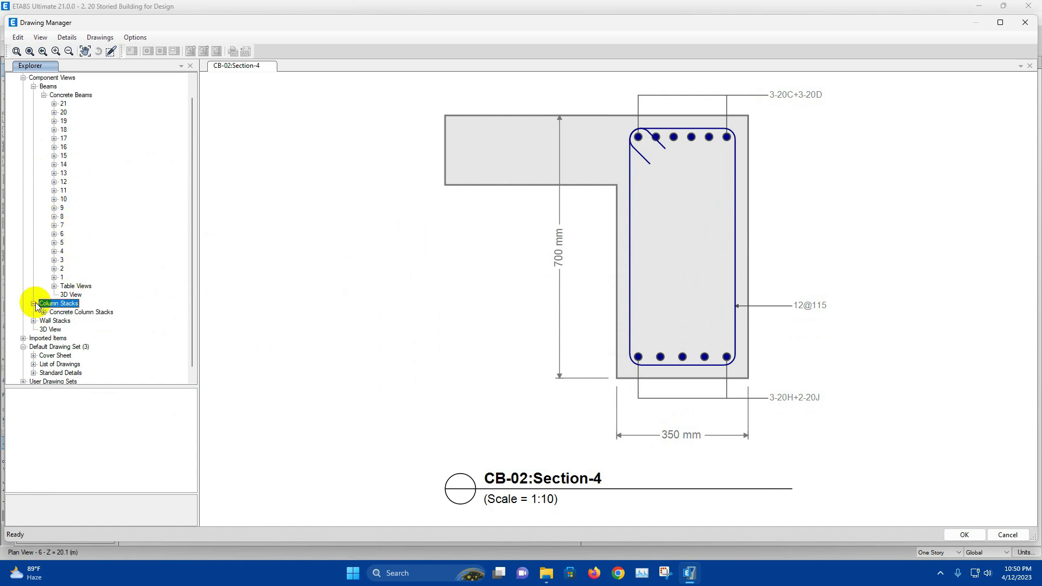
click(43, 312)
click(44, 303)
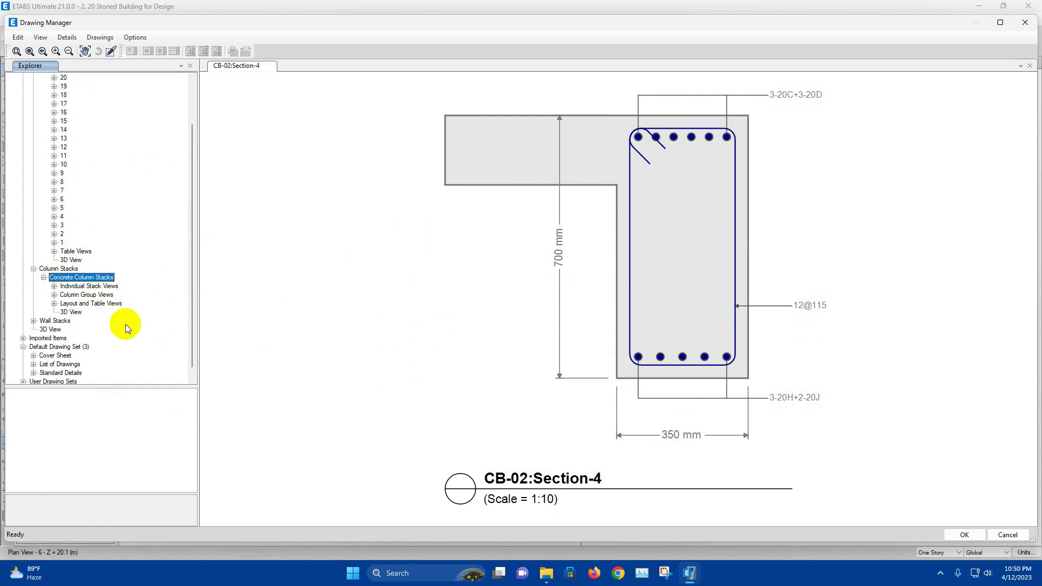
click(54, 304)
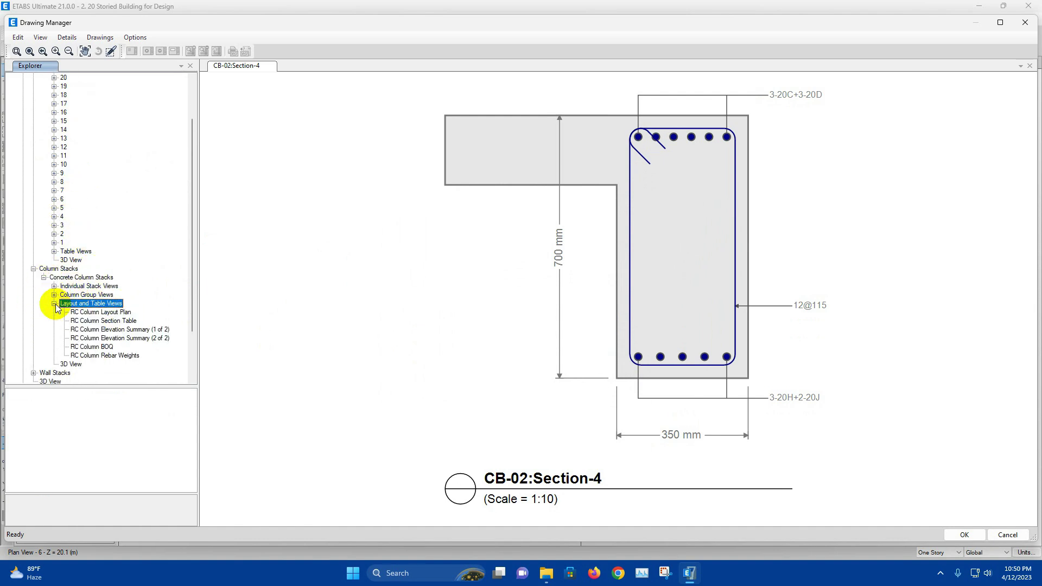
click(101, 312)
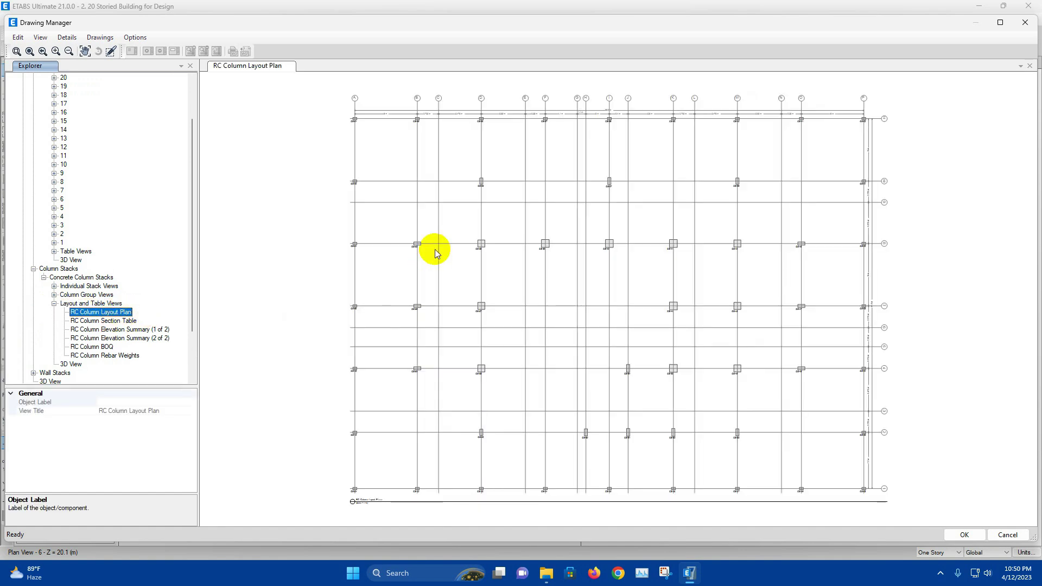
Export the RC Column Layout Plan as a DXF file.
click(68, 37)
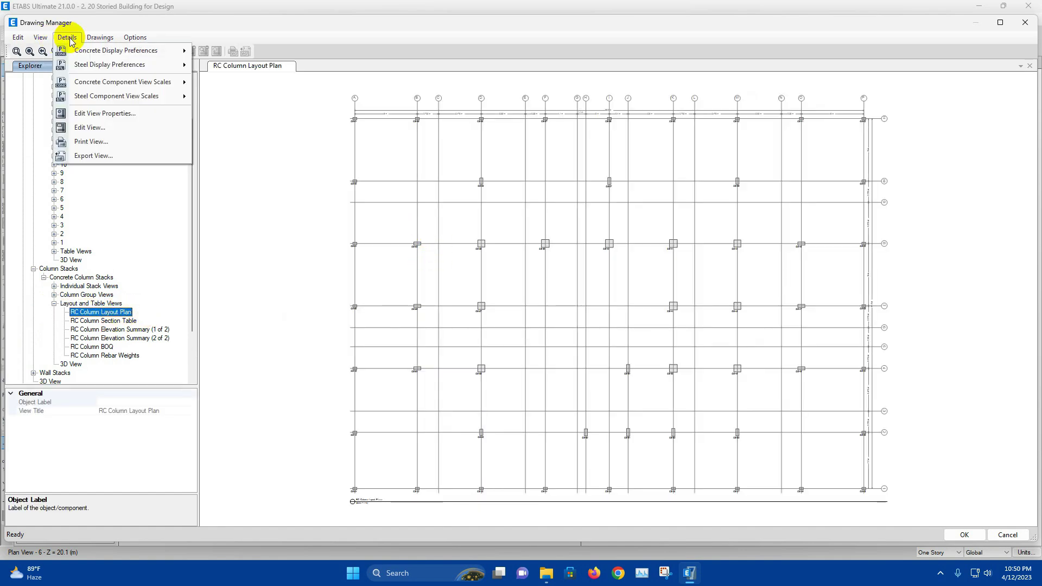
click(92, 155)
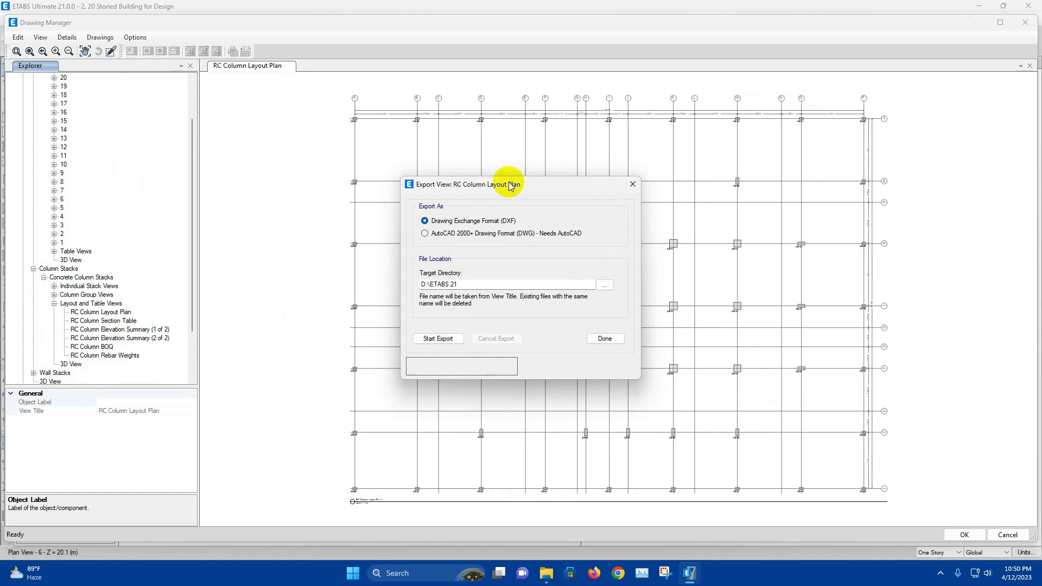
click(438, 338)
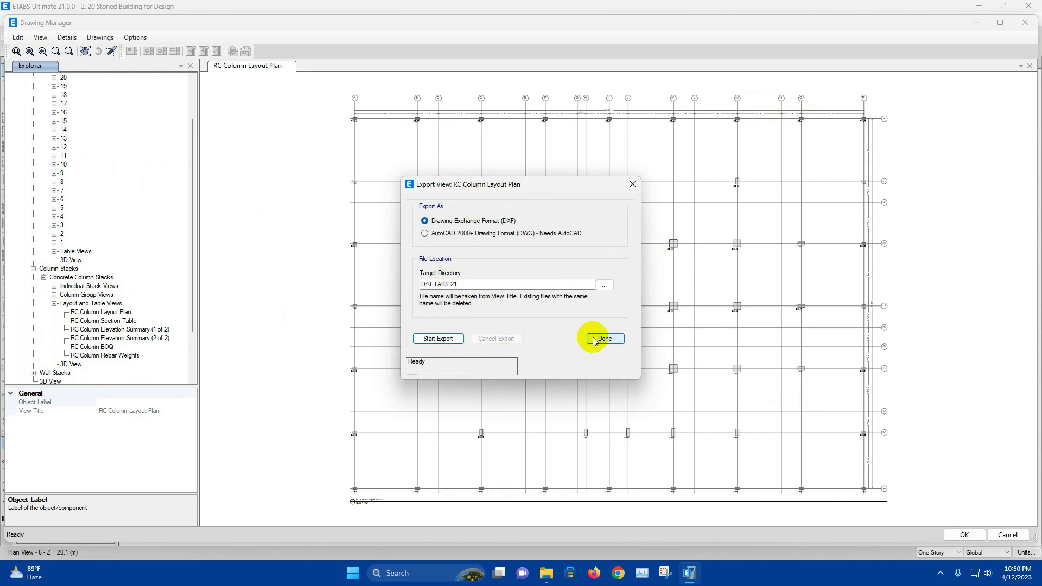
click(604, 338)
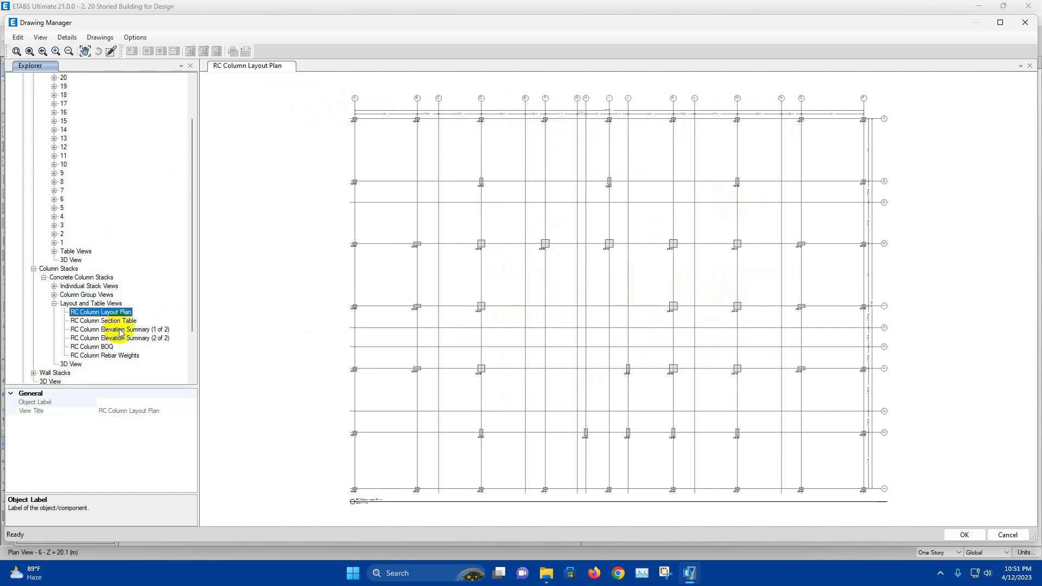
Show RC Column Elevation Summary (1 of 2) and export it as DXF.
click(143, 331)
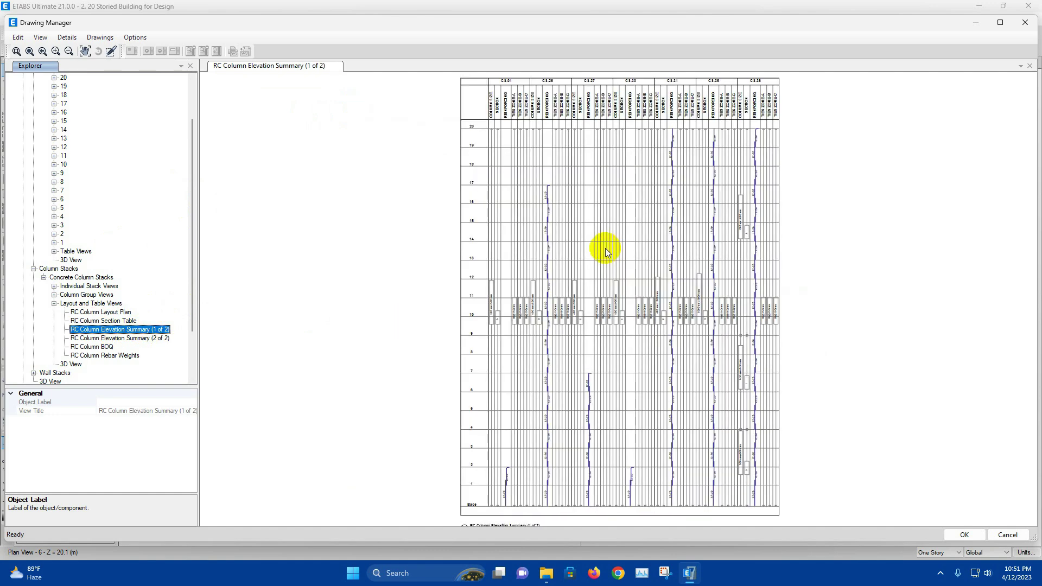
click(67, 39)
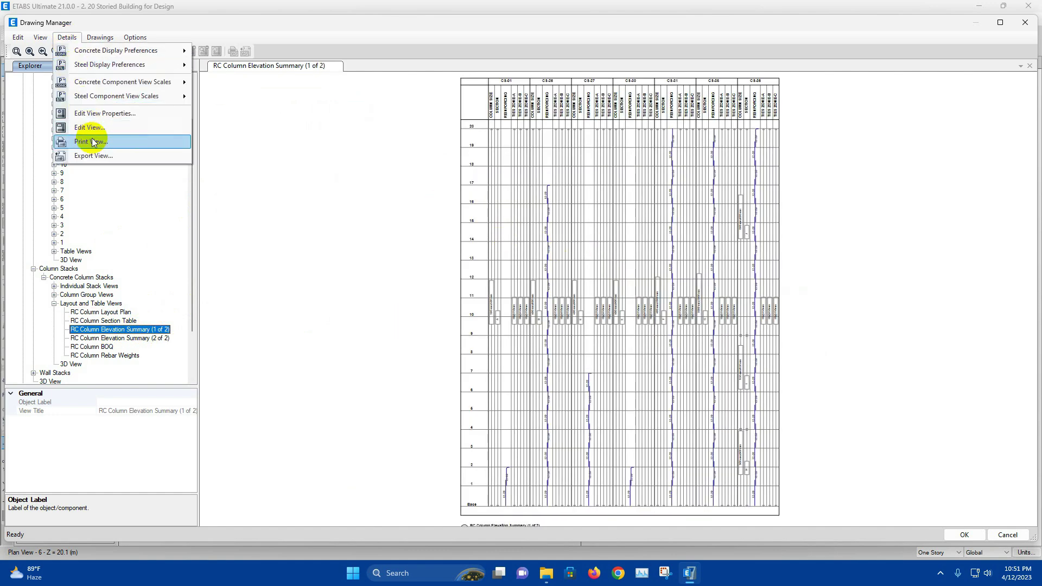
click(94, 155)
click(438, 338)
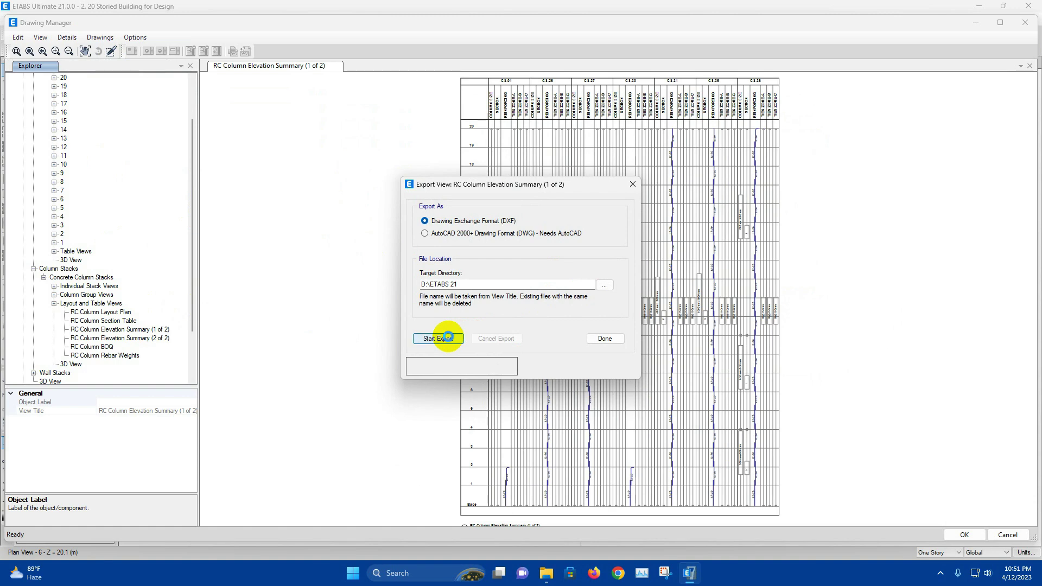
click(599, 339)
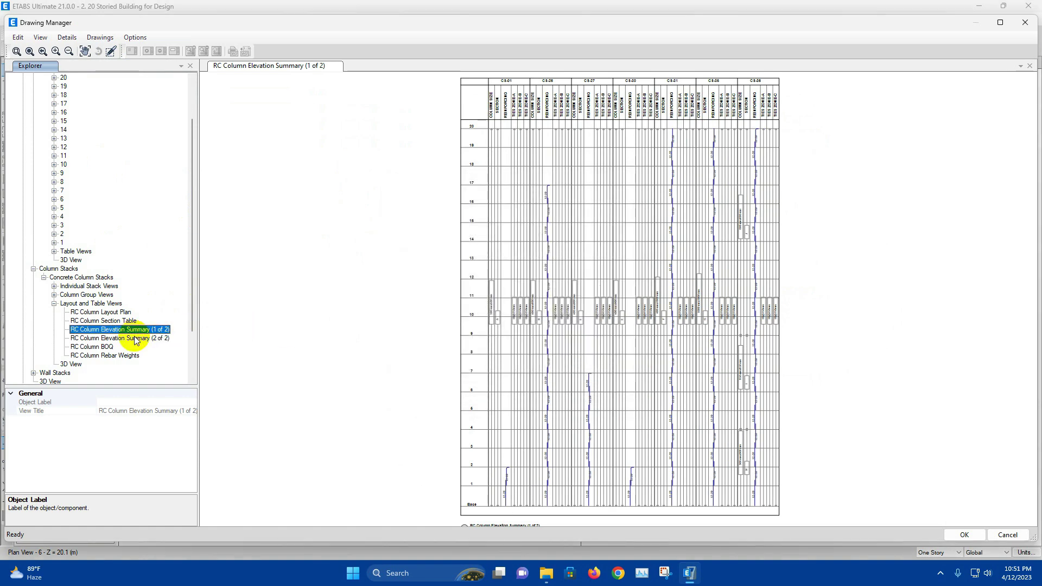
Show RC Column Elevation Summary (2 of 2) and export it as DXF.
click(135, 337)
right_click(135, 337)
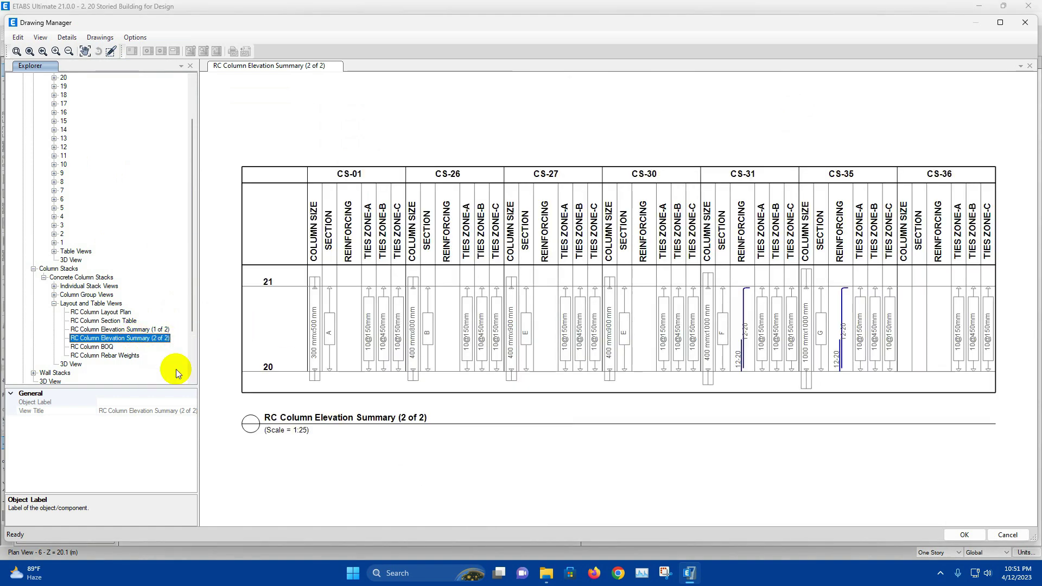
click(172, 369)
click(453, 339)
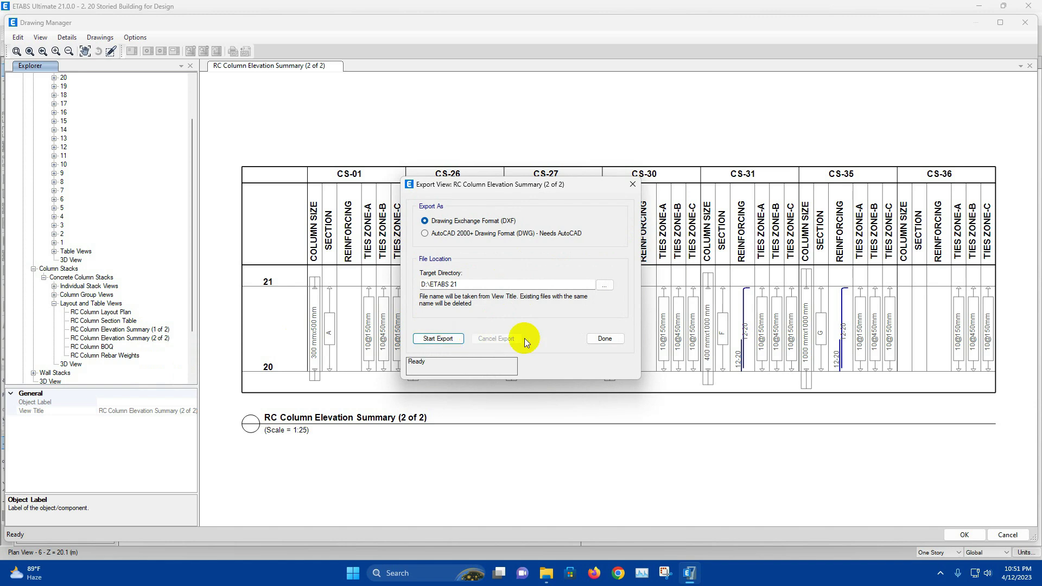
click(604, 338)
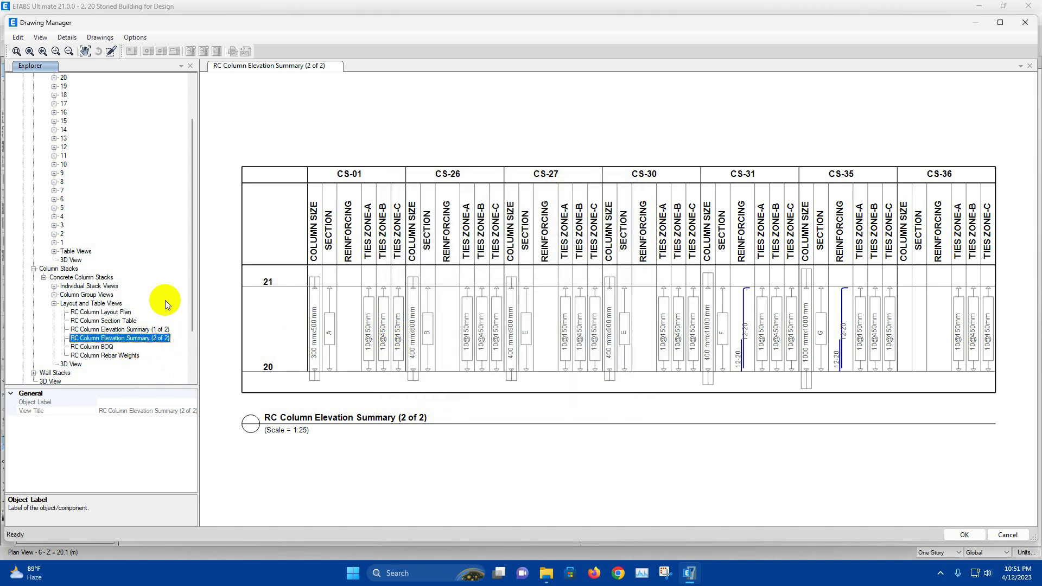
View the RC Columns BOQ and rebar weight summaries, then the column stacks' 3D rebar cages.
click(106, 347)
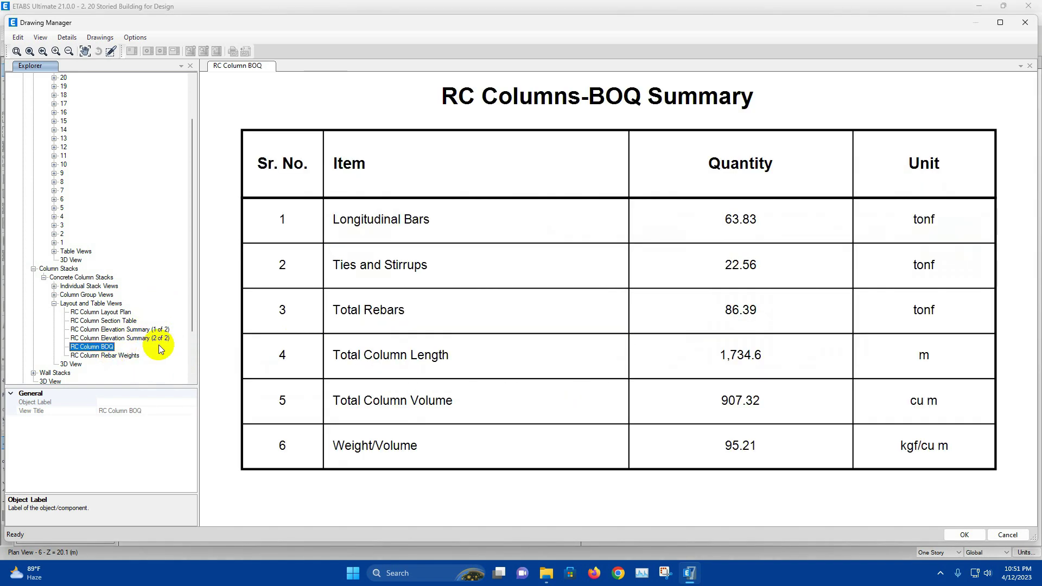
click(103, 356)
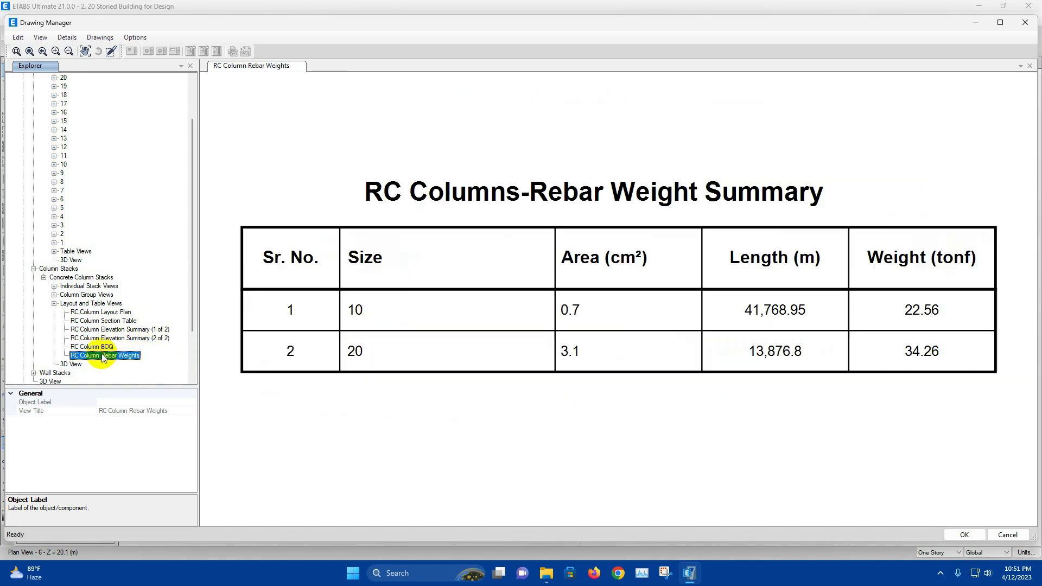
click(68, 364)
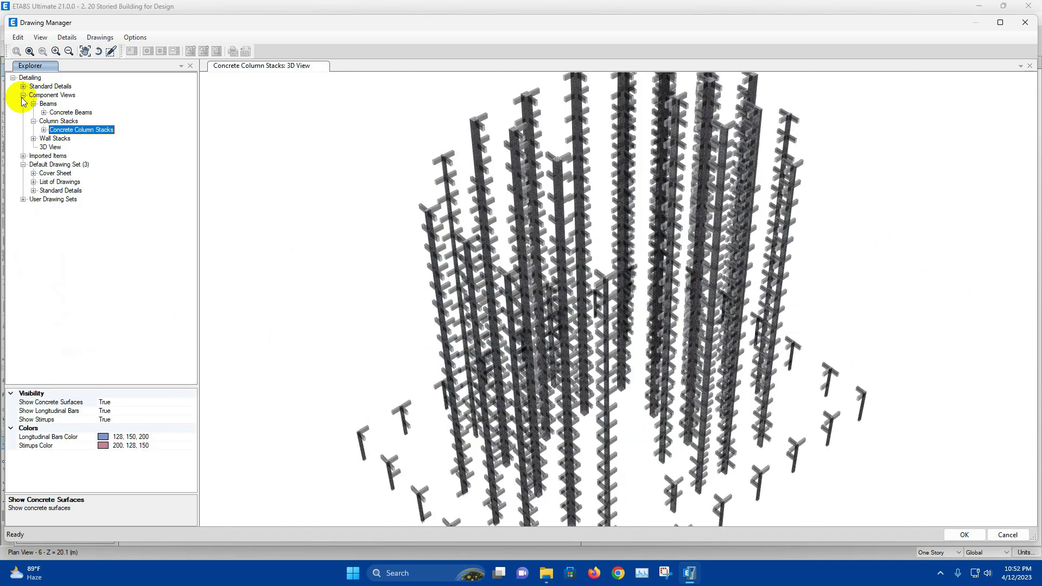
Collapse the column and beam branches and open the Wall Stacks Layout Plan drawing.
click(33, 120)
click(33, 104)
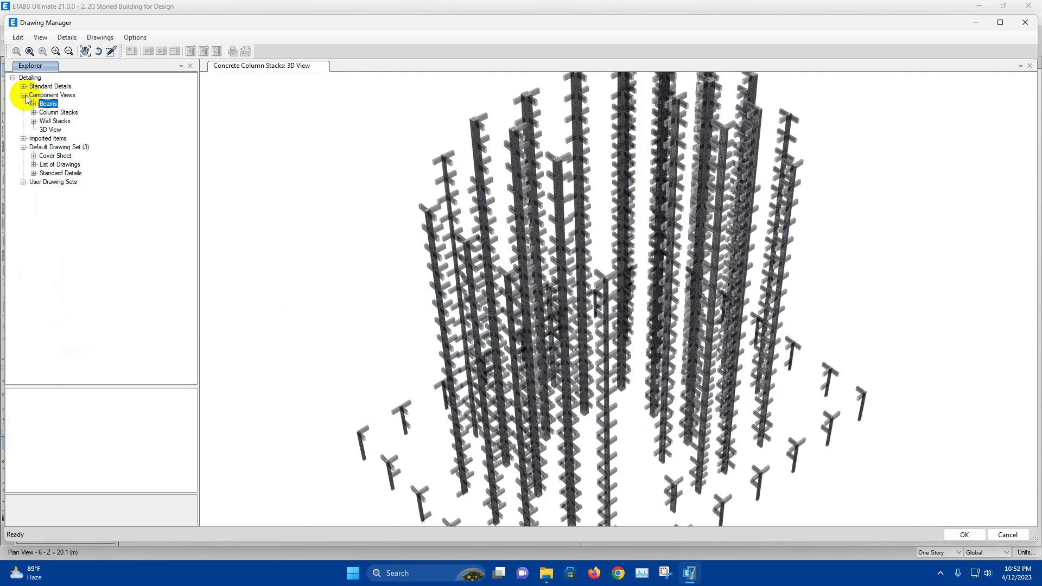
click(33, 121)
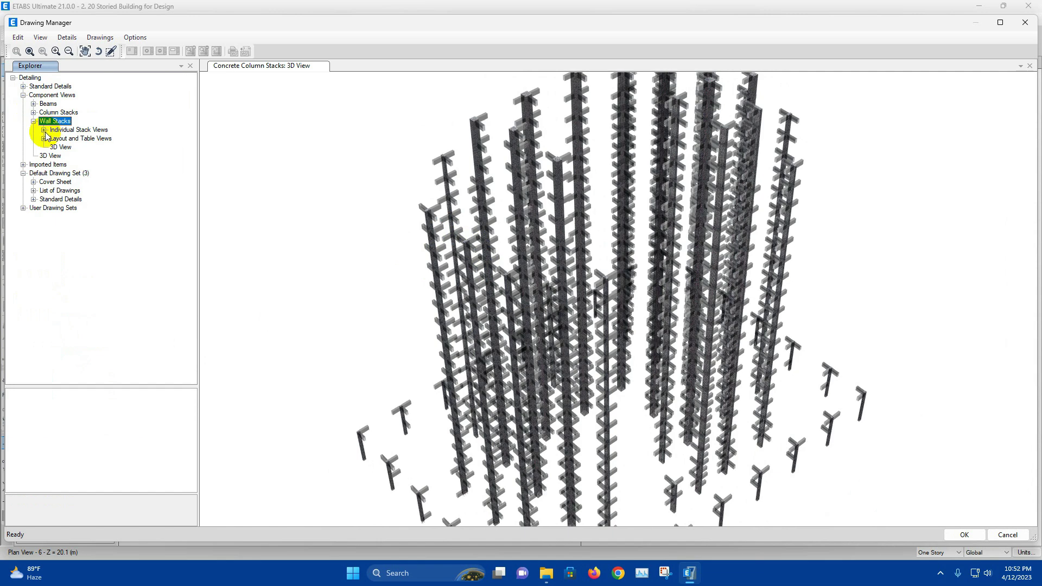
click(44, 138)
click(98, 139)
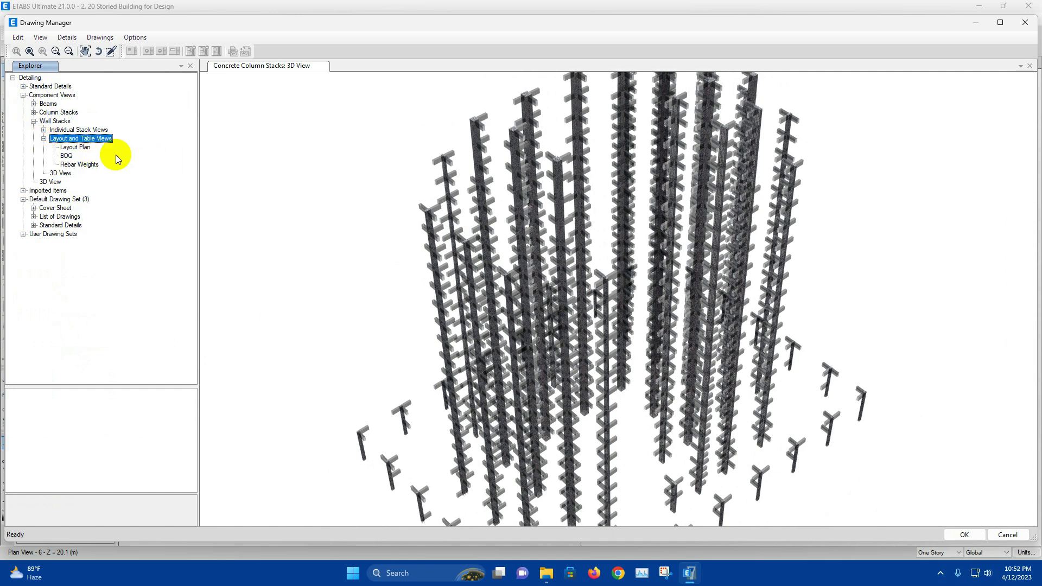
click(87, 148)
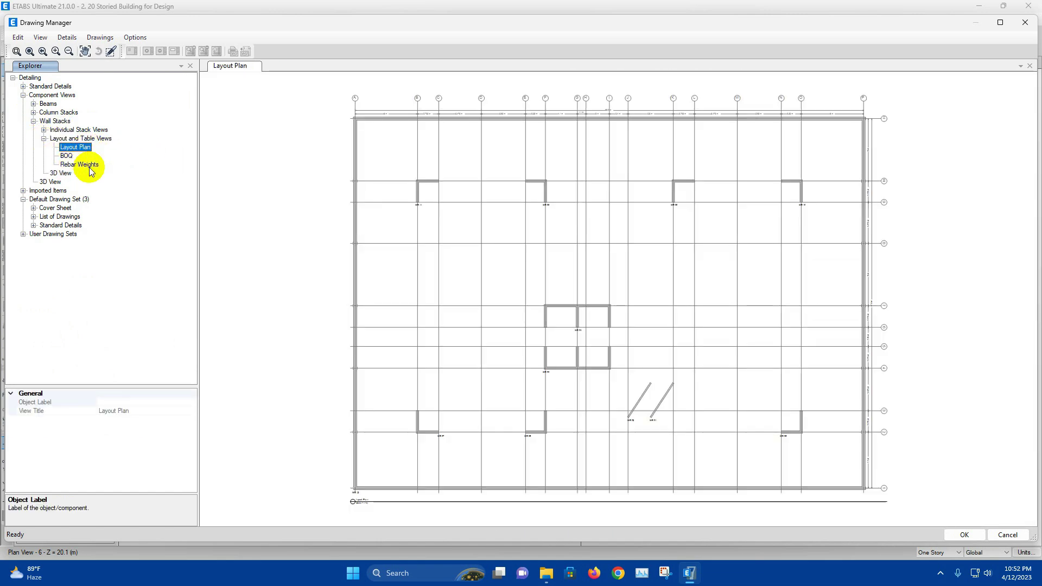
Export the wall stacks' Layout Plan view as a DXF file to D:\ETABS 21.
click(479, 222)
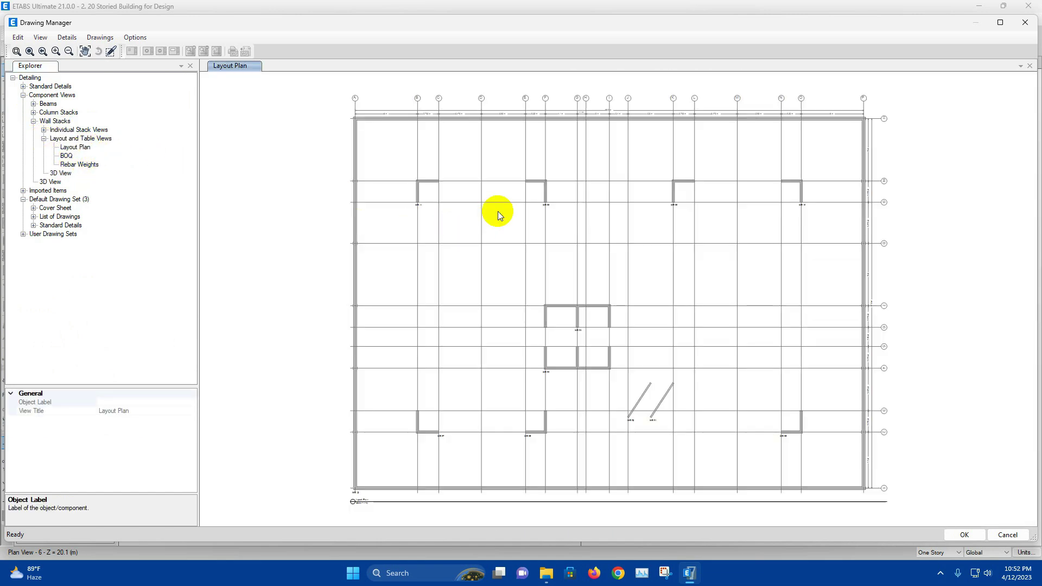
click(67, 37)
click(94, 158)
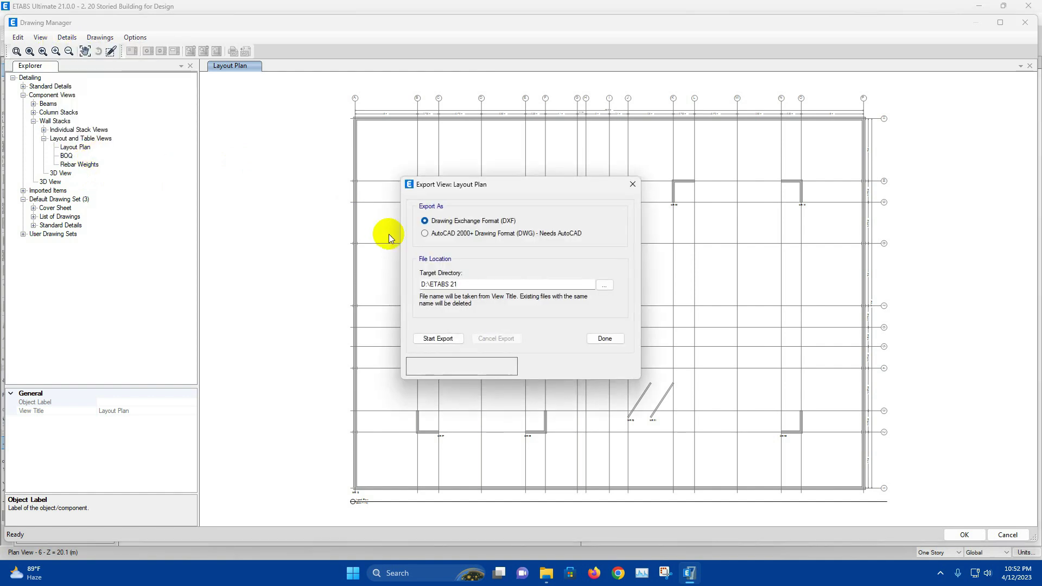
click(451, 340)
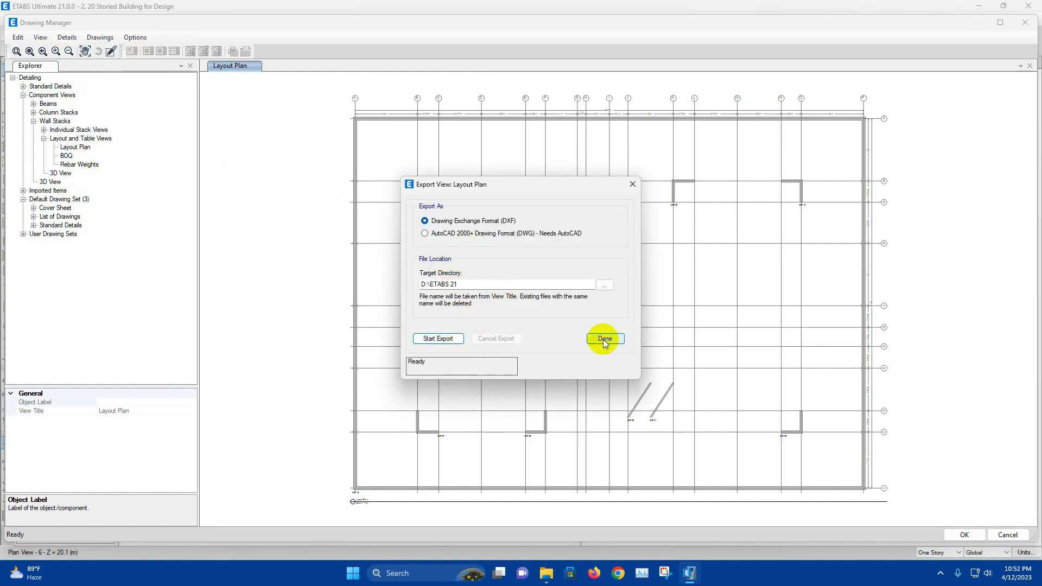
click(604, 339)
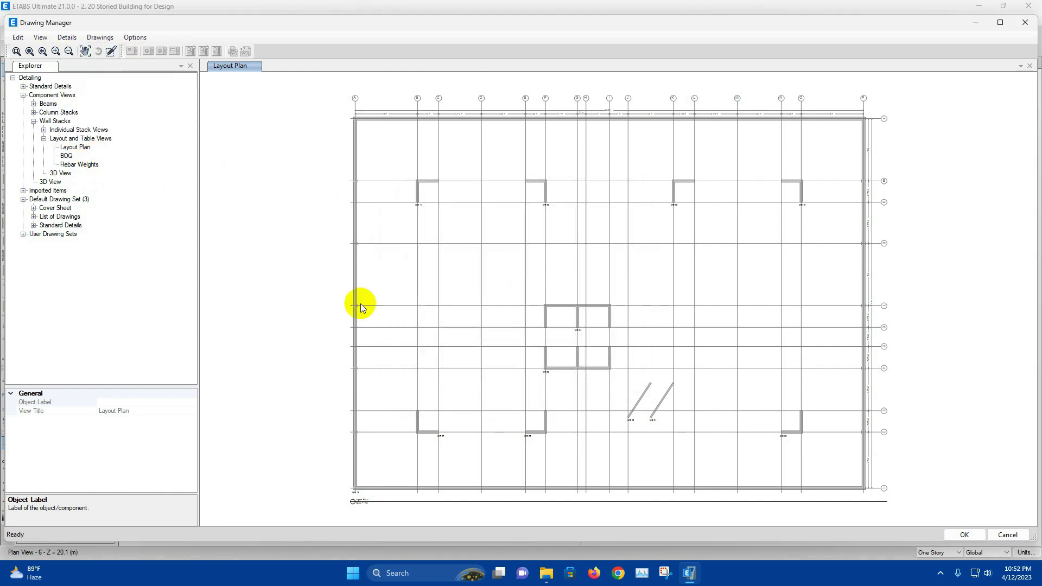
Expand Individual Stack Views to list WS-01 to WS-12 and select WS-03.
double_click(59, 130)
click(68, 156)
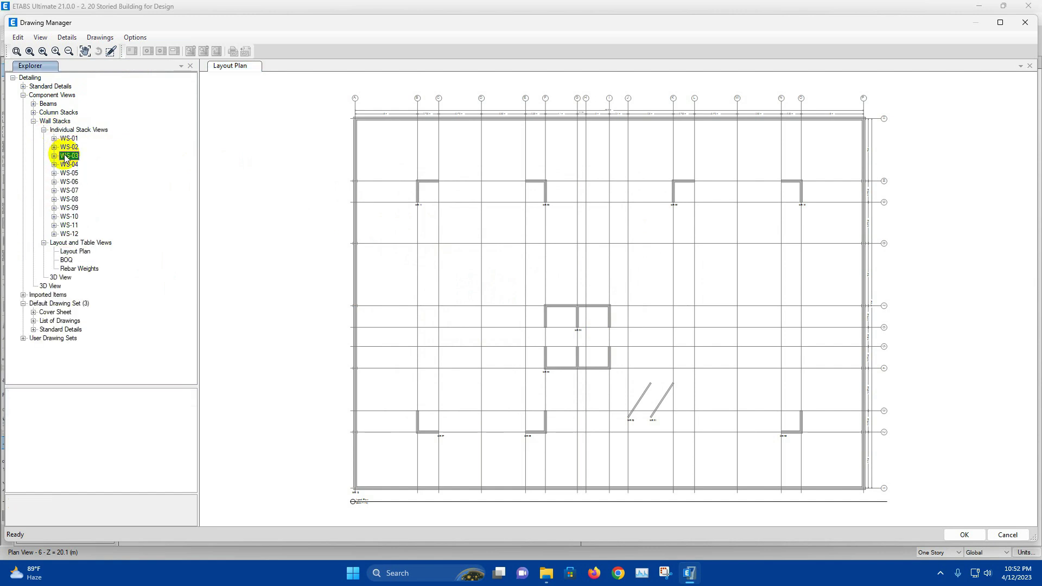
click(54, 156)
click(54, 88)
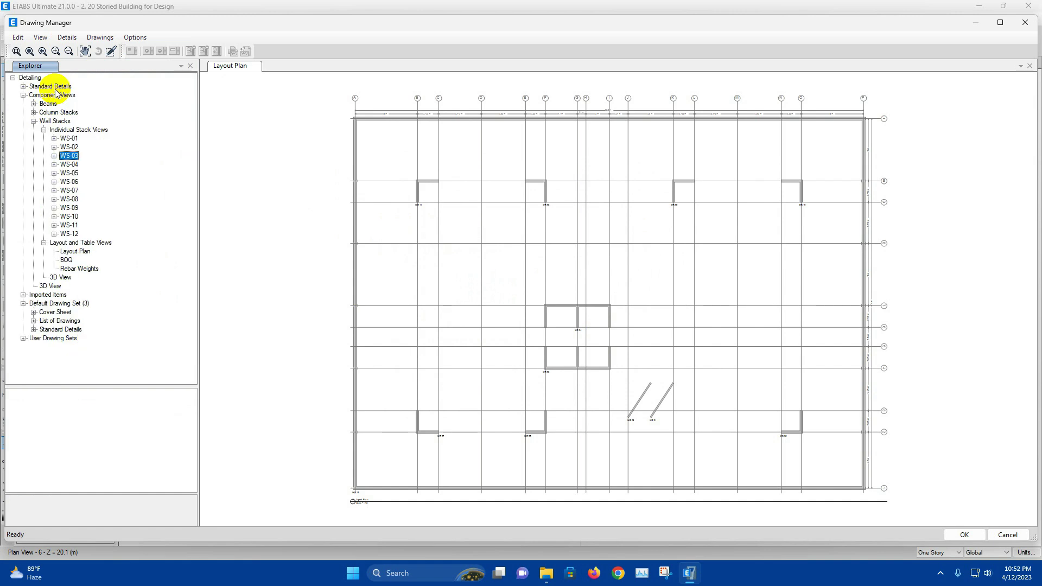
Review WS-03's Base Plan, Section-1, Section-21 and Section-2 drawings, ending on Section-1.
double_click(72, 157)
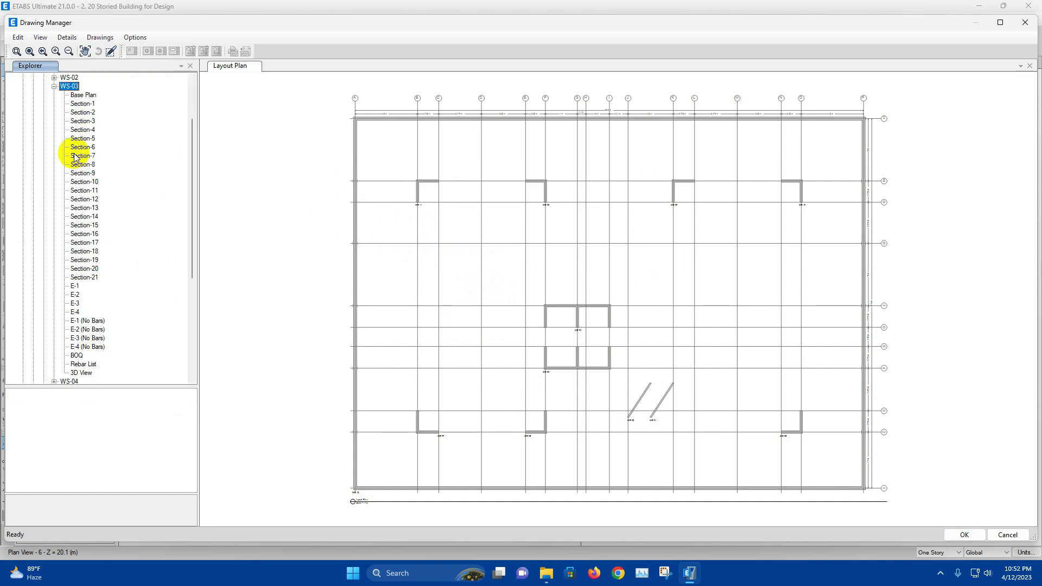
click(80, 96)
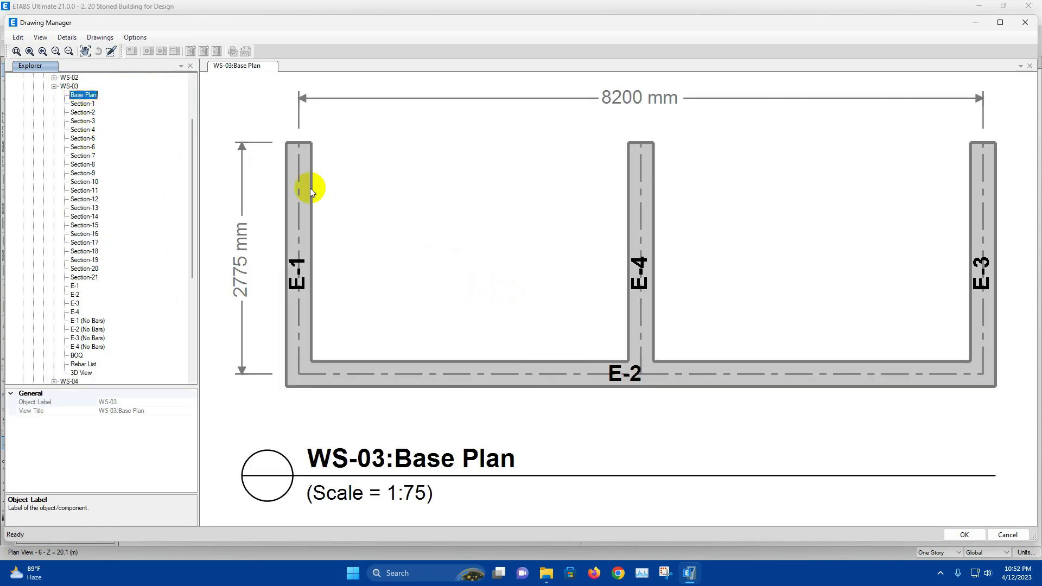
click(83, 103)
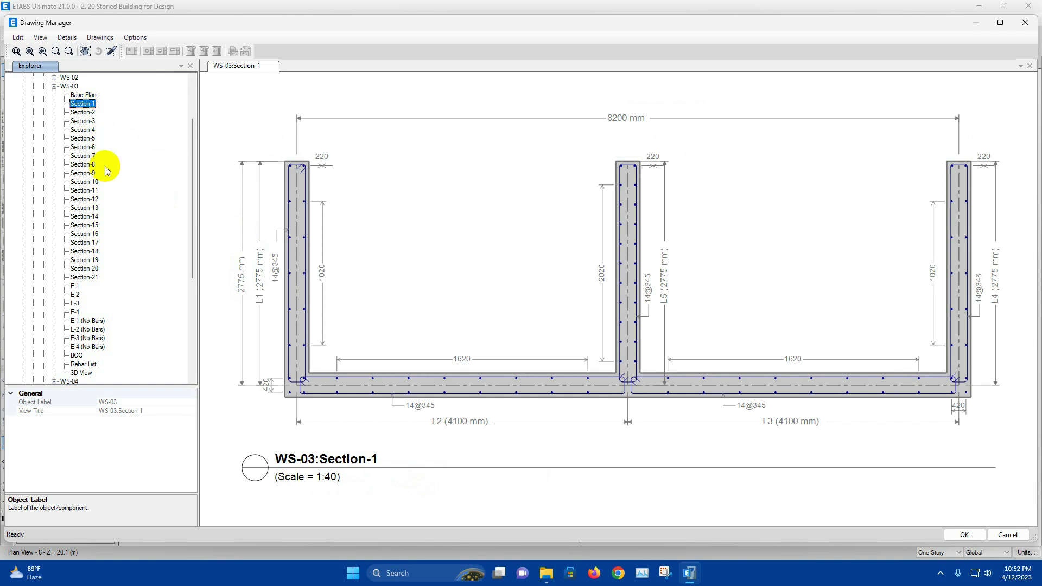
click(87, 278)
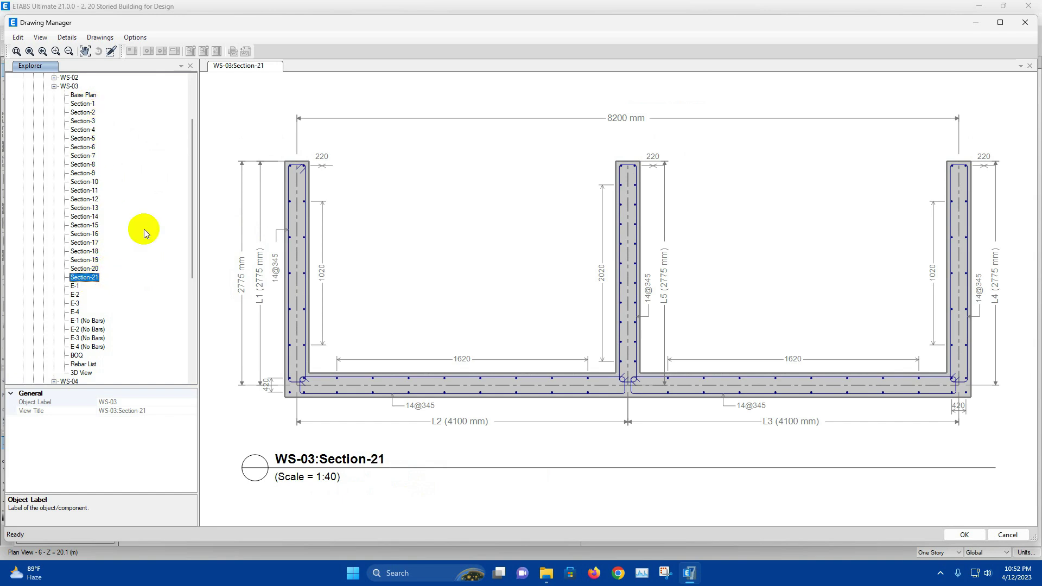
click(83, 104)
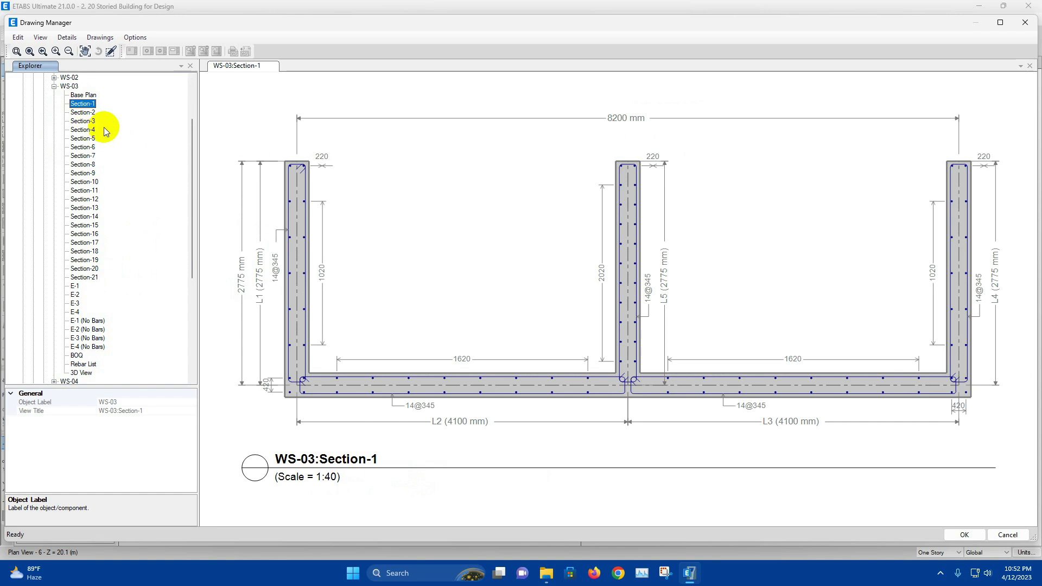
click(82, 104)
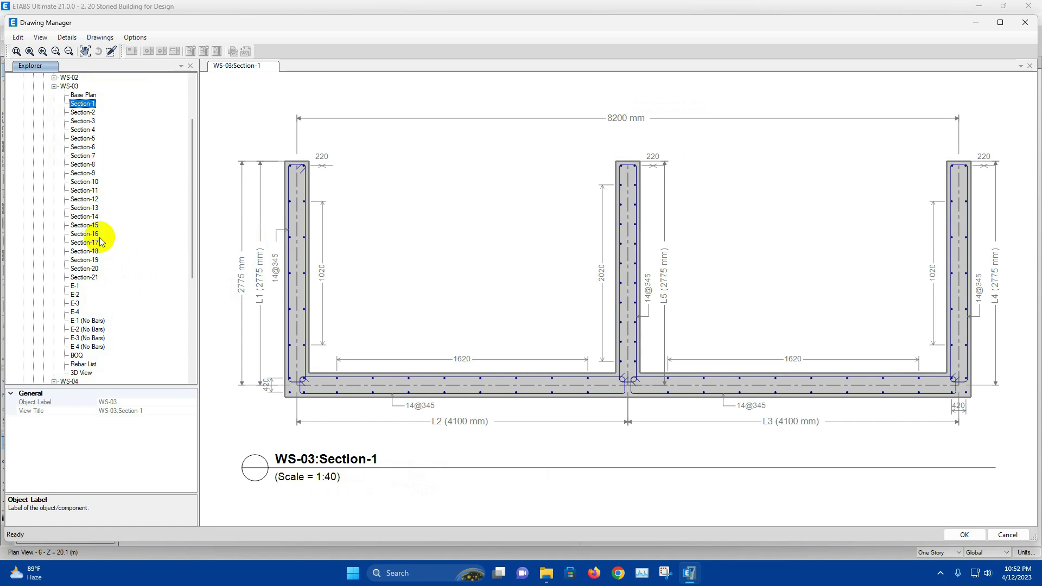
Export the WS-03 Section-1 drawing as a DXF file.
click(67, 38)
click(88, 155)
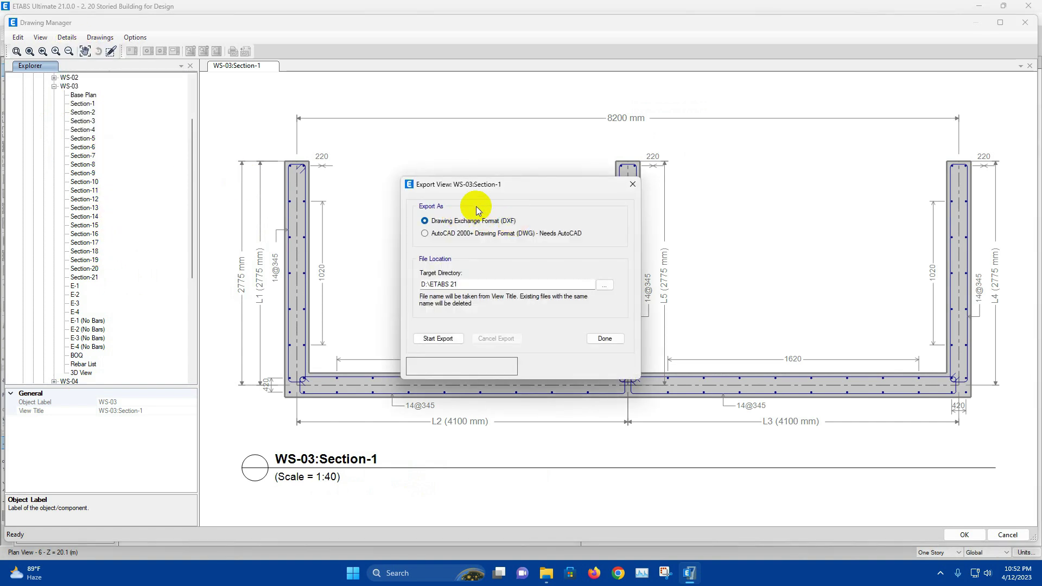
click(440, 339)
click(602, 338)
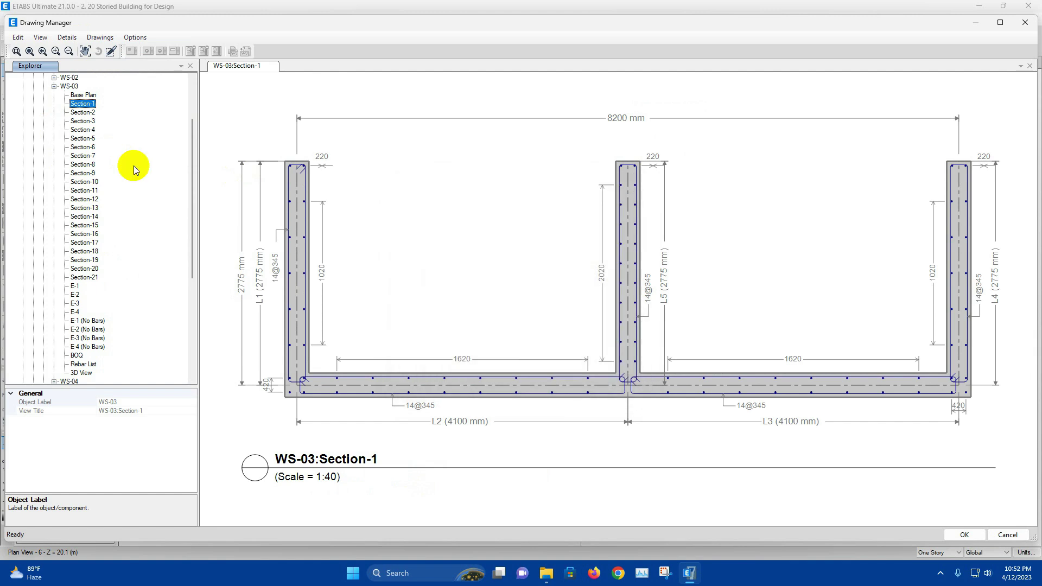
Review WS-03 elevations E-1 to E-4, its Rebar List and its 3D rebar cage views.
click(74, 285)
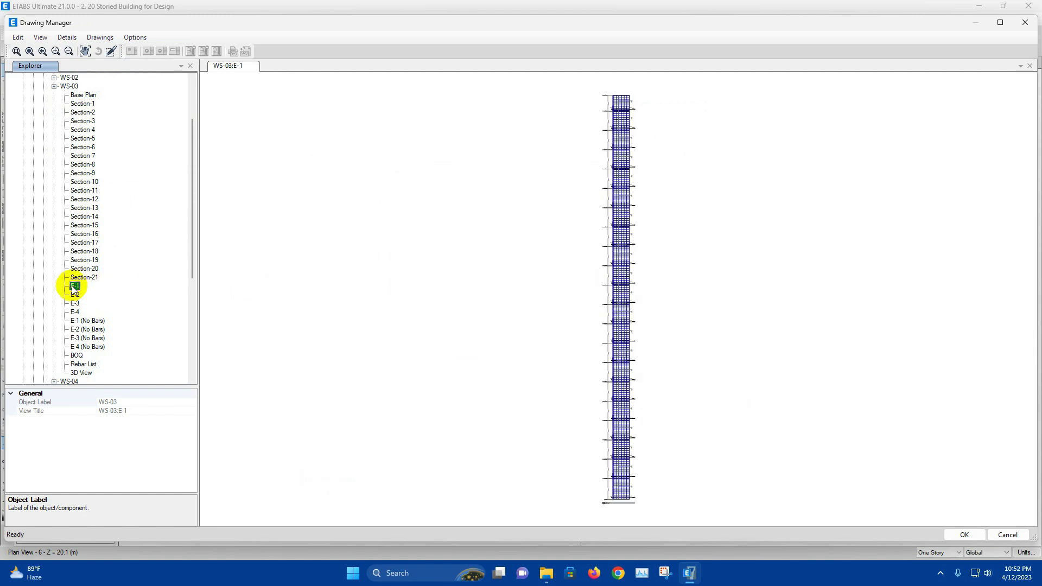
click(75, 295)
click(75, 304)
click(76, 312)
scroll(104, 298, down, 2)
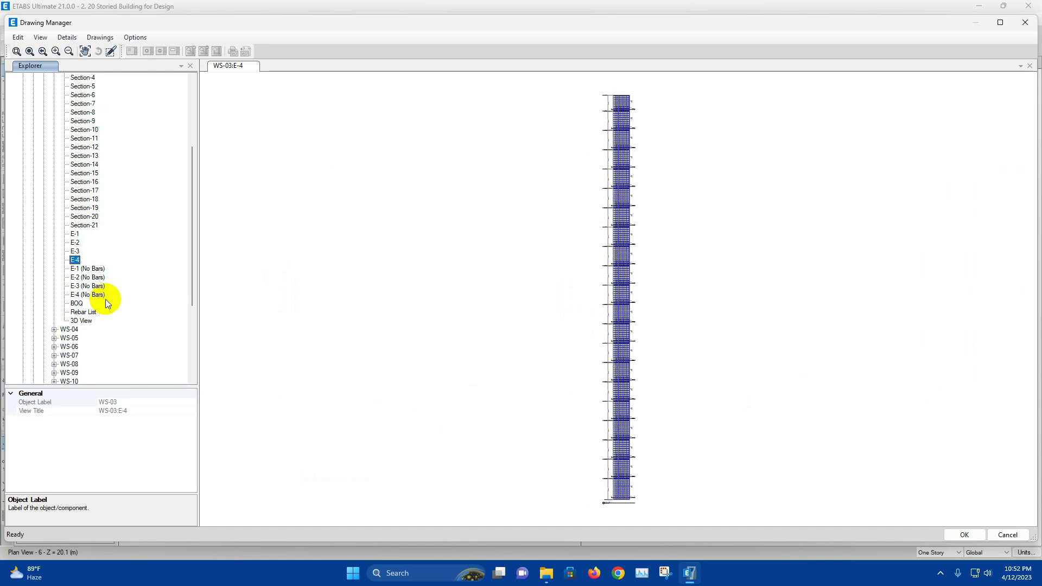
click(88, 313)
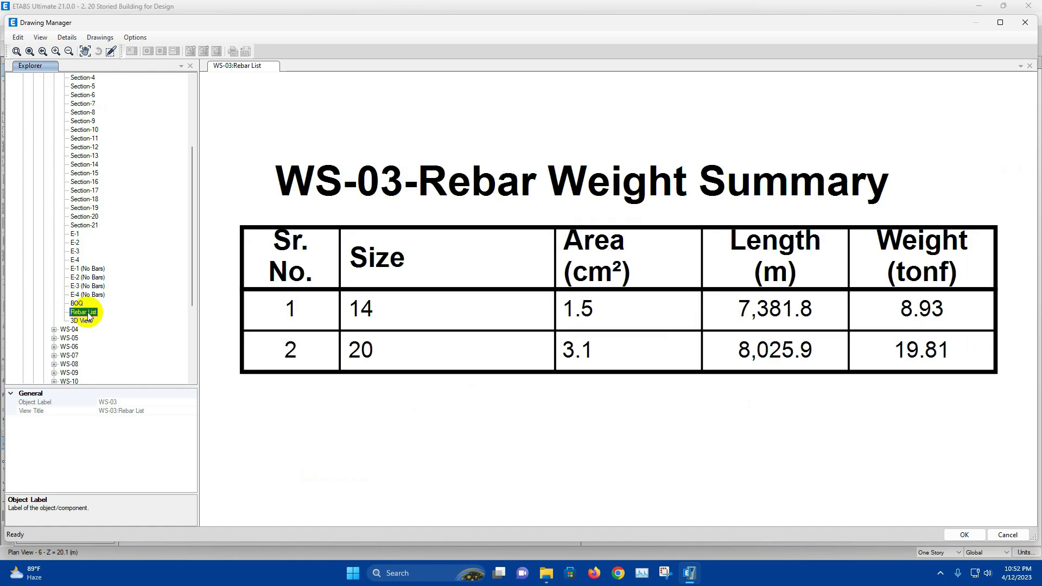
click(87, 320)
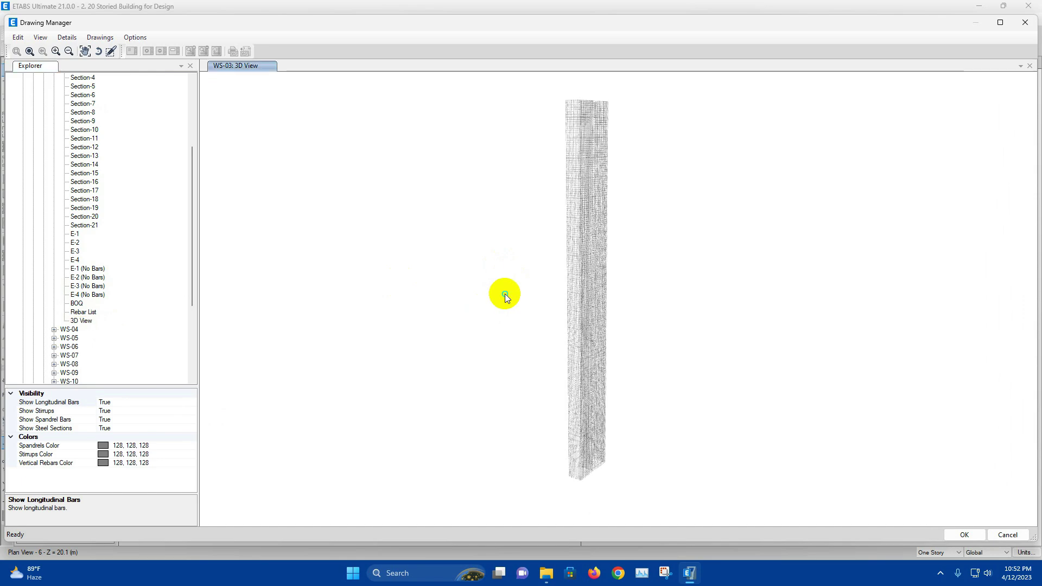
click(51, 129)
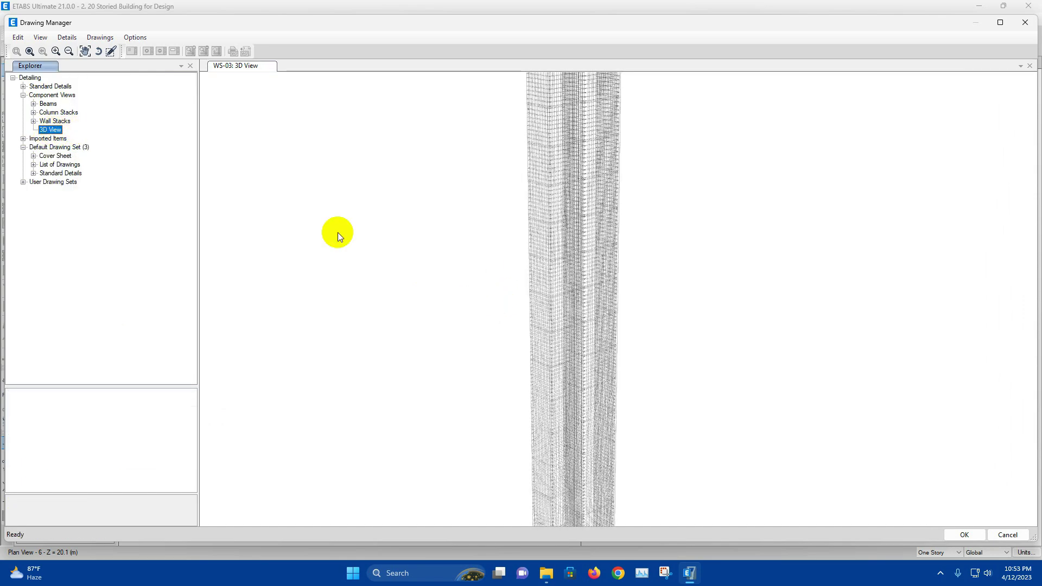
Orbit the building's 3D rebar model, close the Drawing Manager and launch AutoCAD 2022.
drag(460, 267, 553, 309)
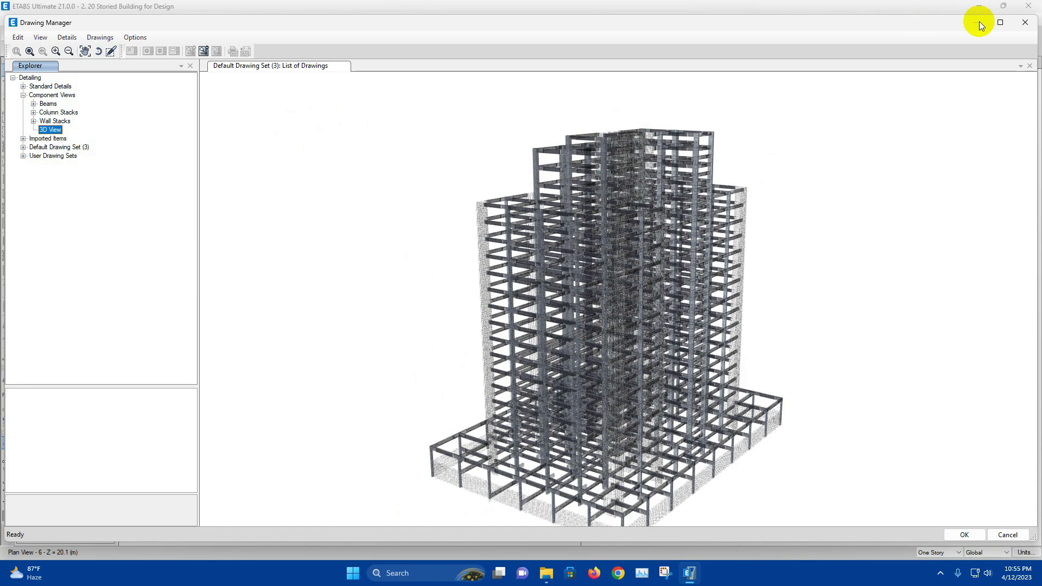
click(1025, 22)
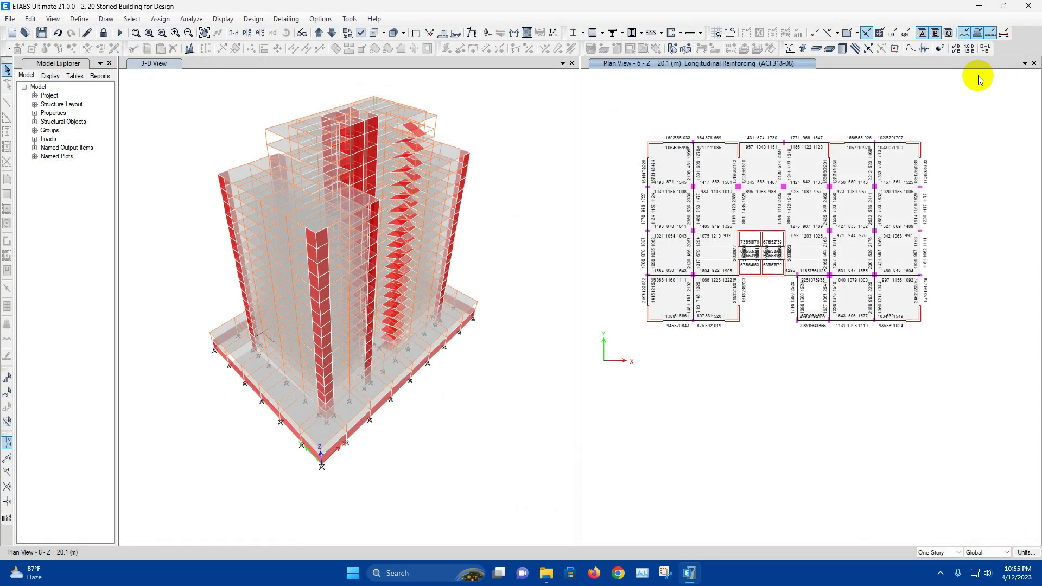
drag(972, 6, 969, 18)
click(970, 19)
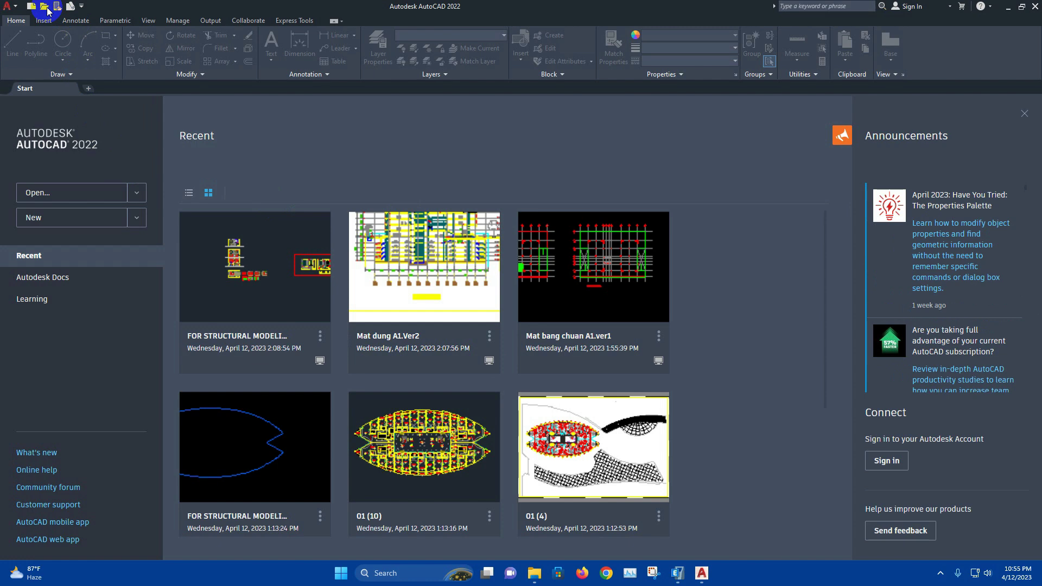
Open 3 RC Beam Layout Plan.dxf, with the file type filter set to DXF.
click(44, 6)
click(535, 403)
click(515, 431)
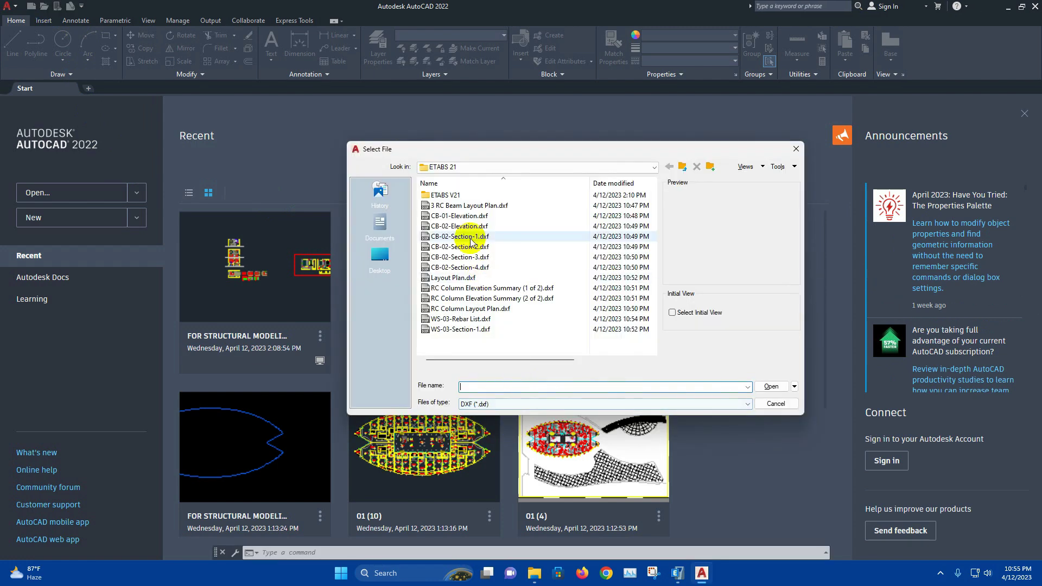
click(490, 206)
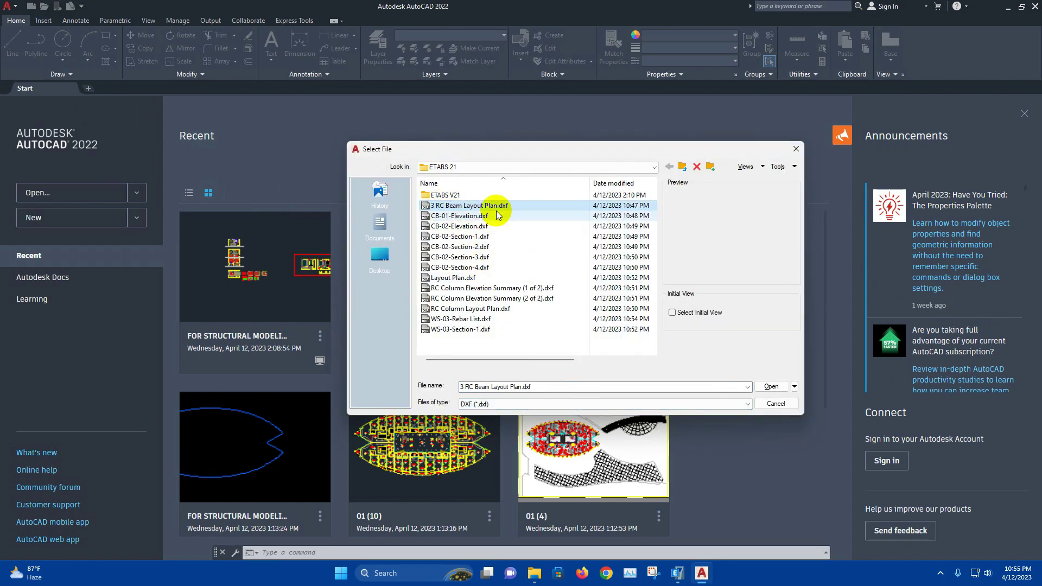
click(767, 385)
Zoom around the beam grid and bring up the Annotate ribbon tools.
scroll(302, 324, down, 3)
scroll(303, 322, down, 2)
scroll(337, 275, up, 10)
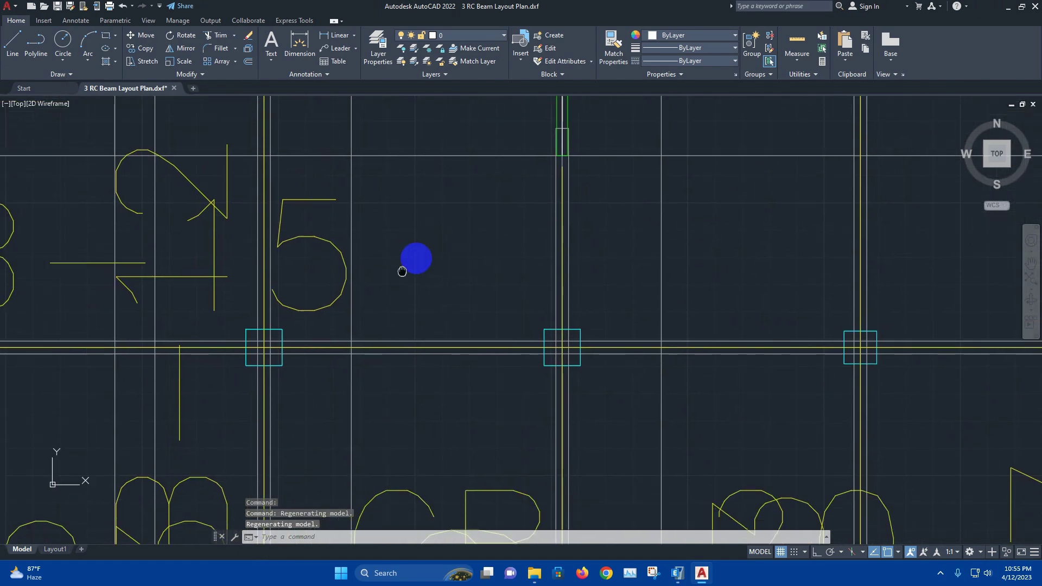
scroll(415, 257, down, 6)
scroll(241, 154, up, 2)
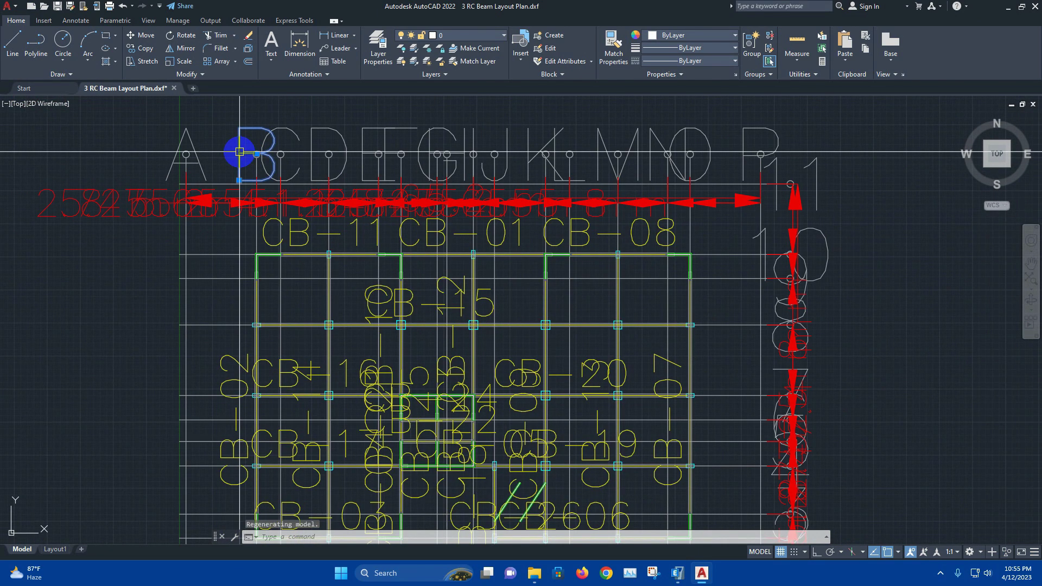
click(76, 21)
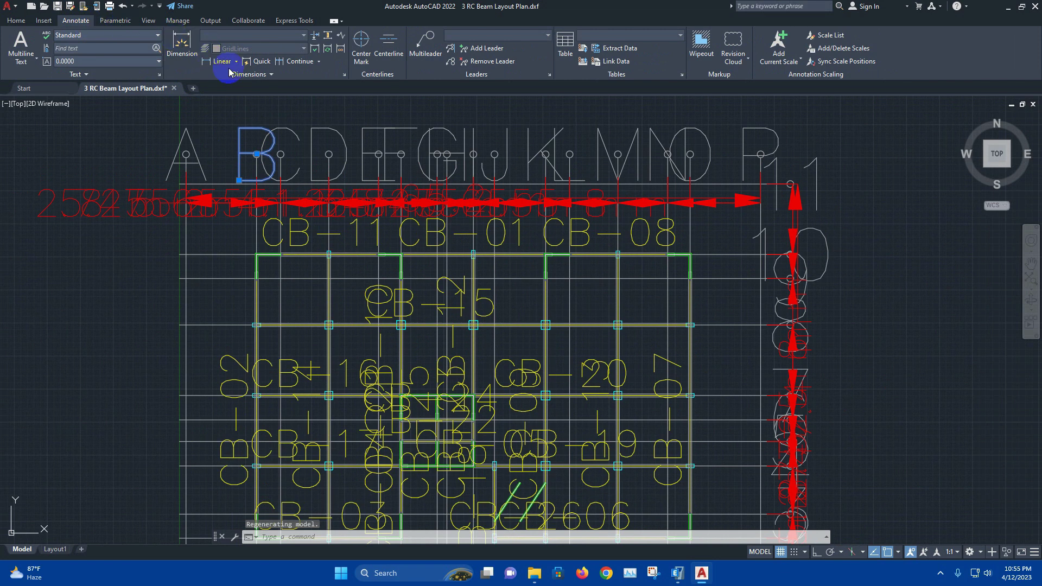
key(Escape)
key(Escape)
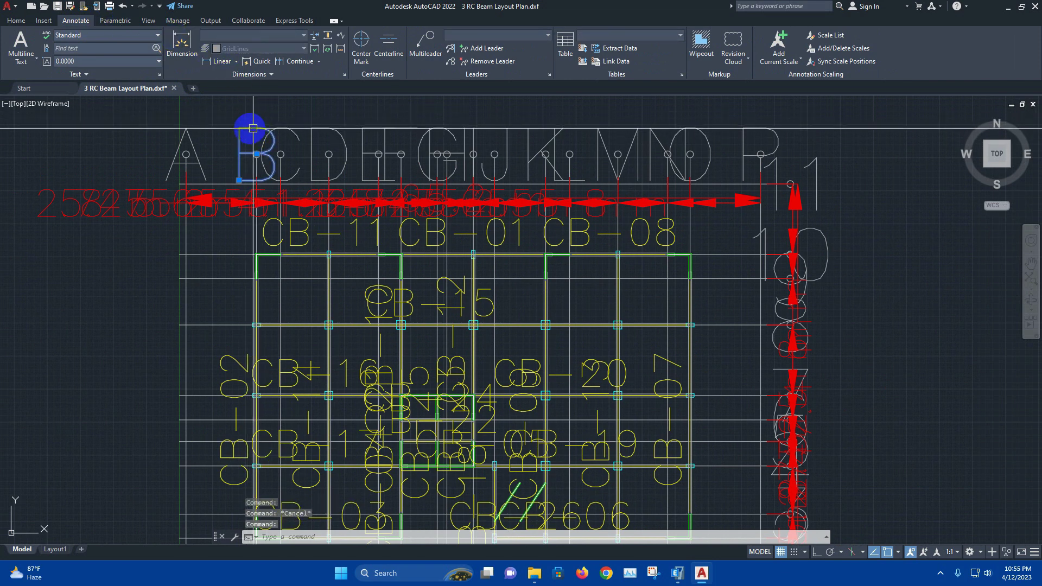
Set the Standard text style's font to Arial Narrow and apply it.
click(159, 76)
click(529, 233)
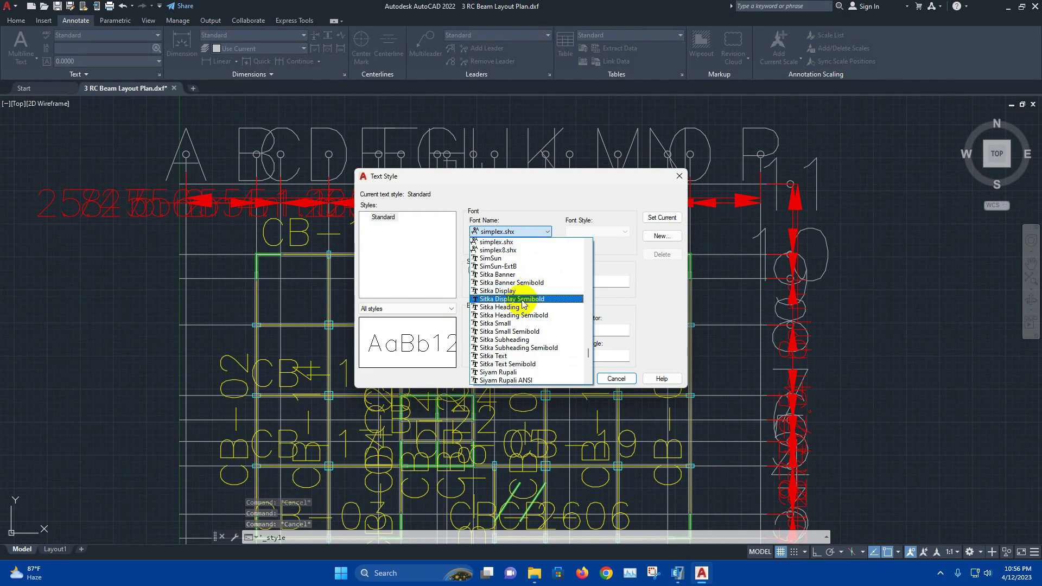
scroll(519, 330, up, 20)
click(515, 339)
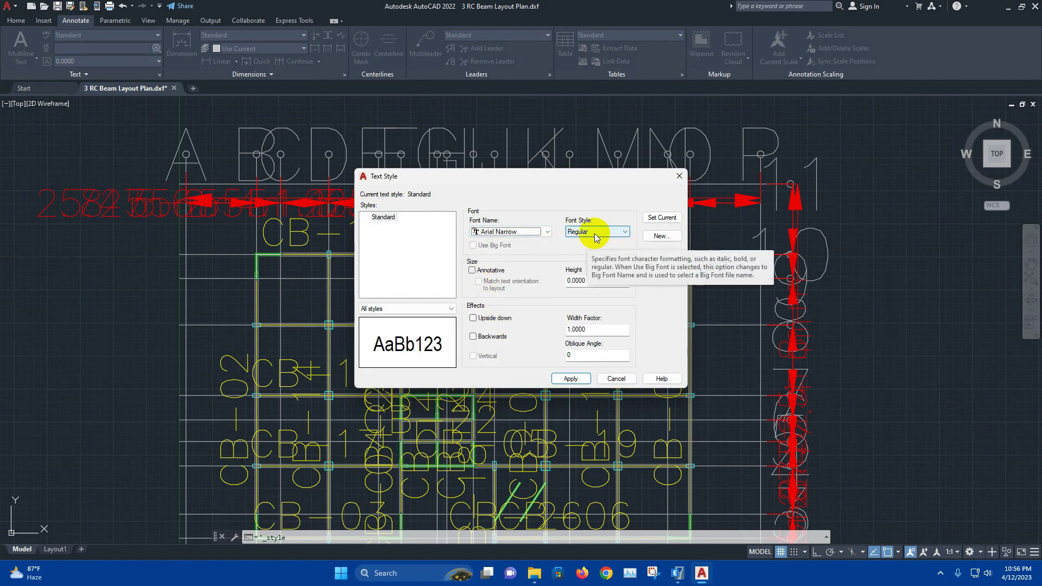
click(570, 378)
click(616, 378)
Zoom around the plan and select the grid lines and bubbles along the top.
scroll(359, 261, down, 3)
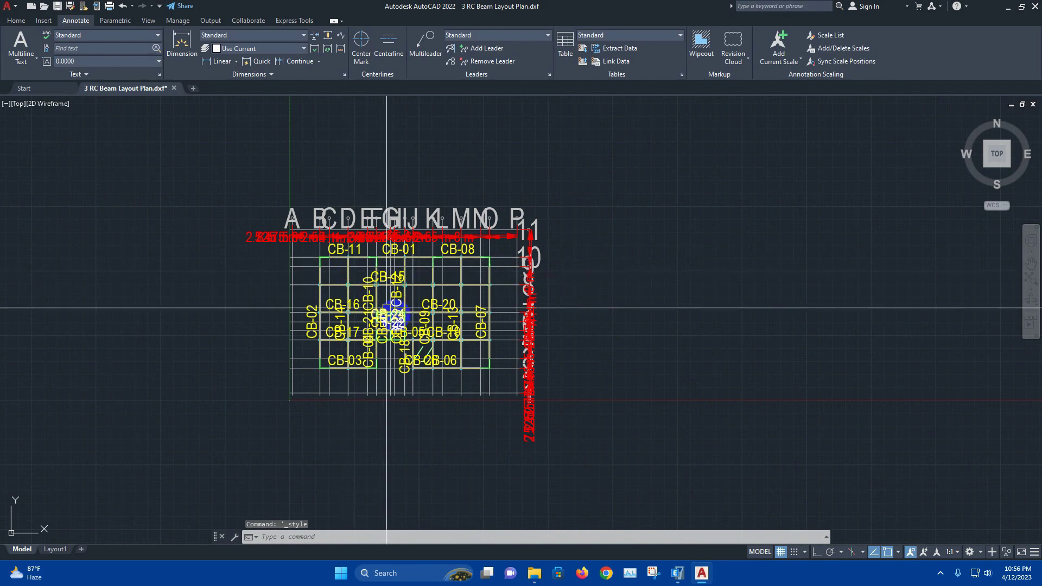
scroll(414, 282, up, 2)
scroll(414, 283, down, 2)
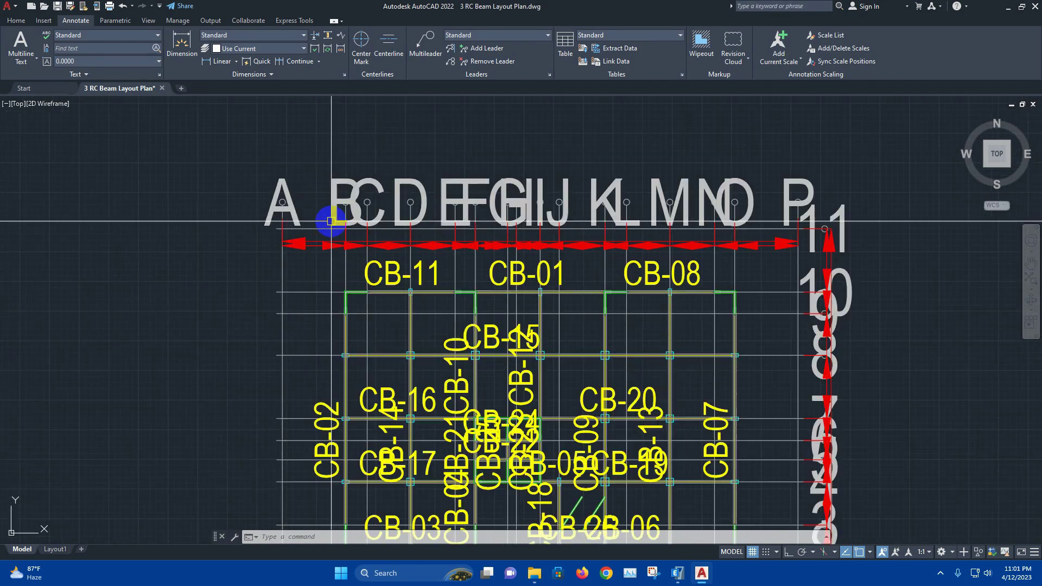
scroll(331, 214, down, 2)
click(646, 201)
click(353, 168)
click(500, 252)
click(362, 213)
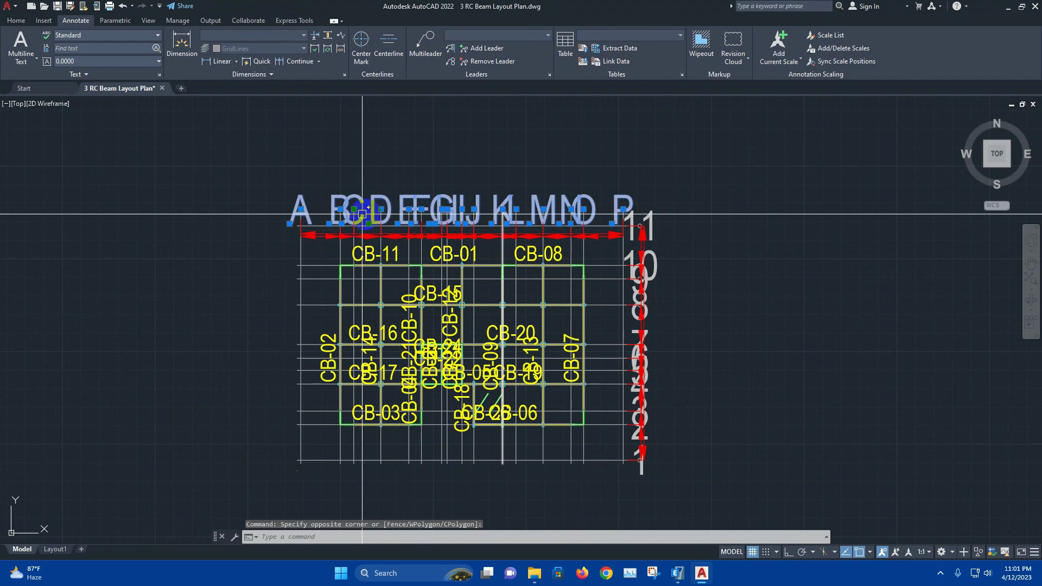
Clear the selection and isolate the GridLines layer.
key(Escape)
scroll(362, 214, up, 2)
click(16, 20)
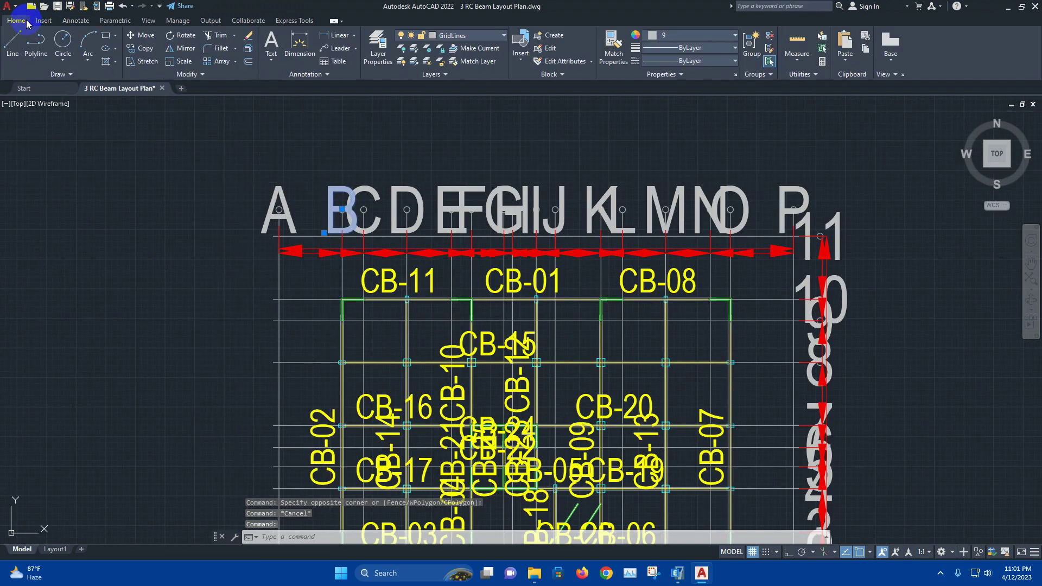
click(417, 64)
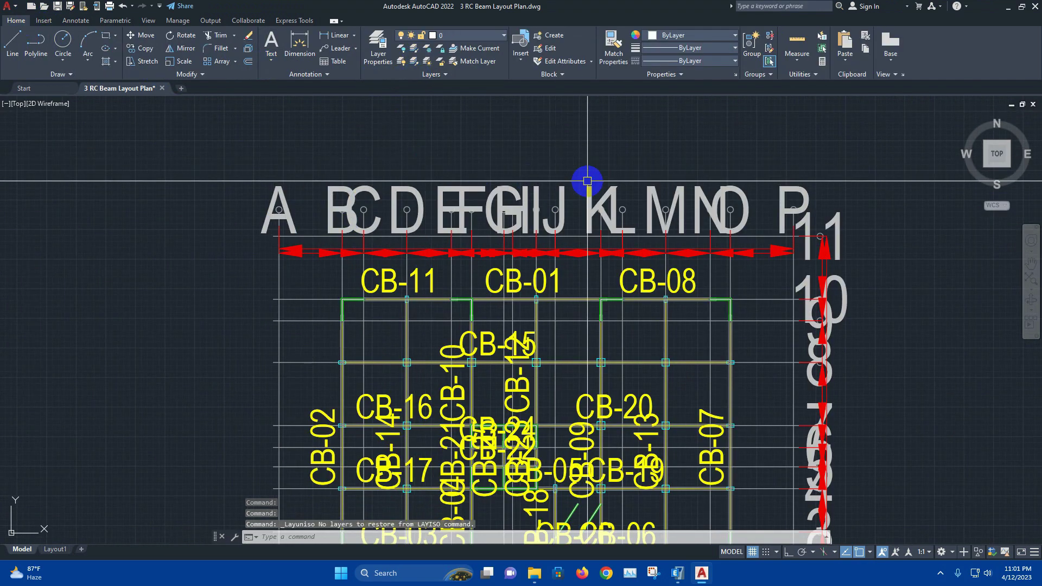
click(410, 67)
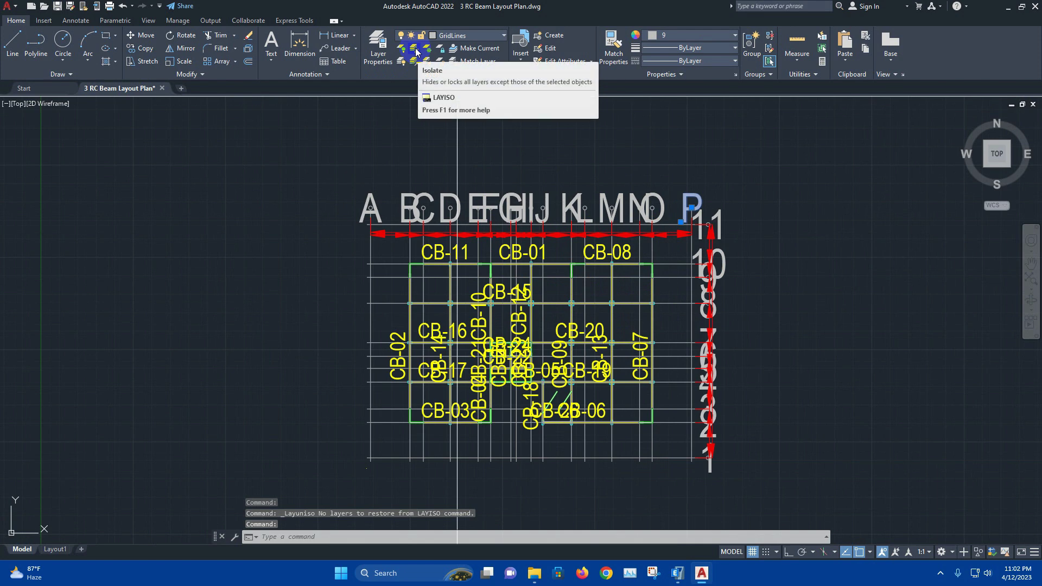
Crossing-select the whole grid and filter its Properties to the text objects.
click(781, 475)
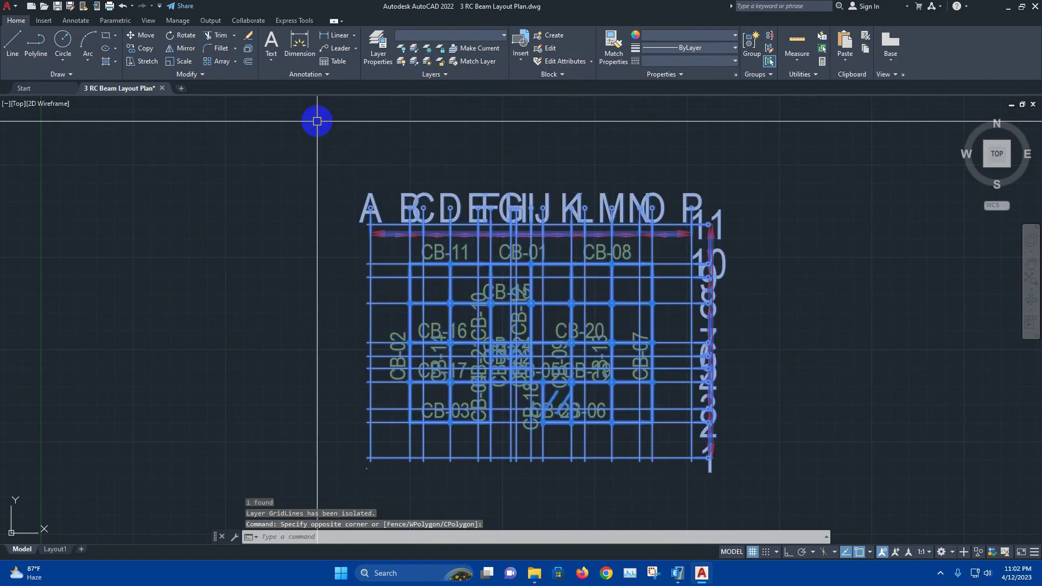
click(365, 205)
right_click(374, 204)
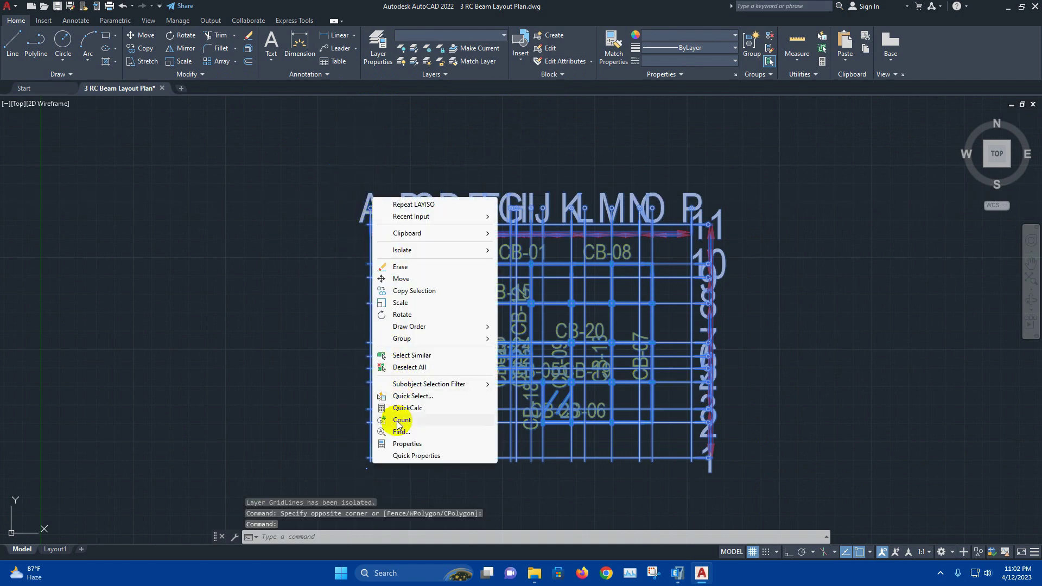
click(404, 443)
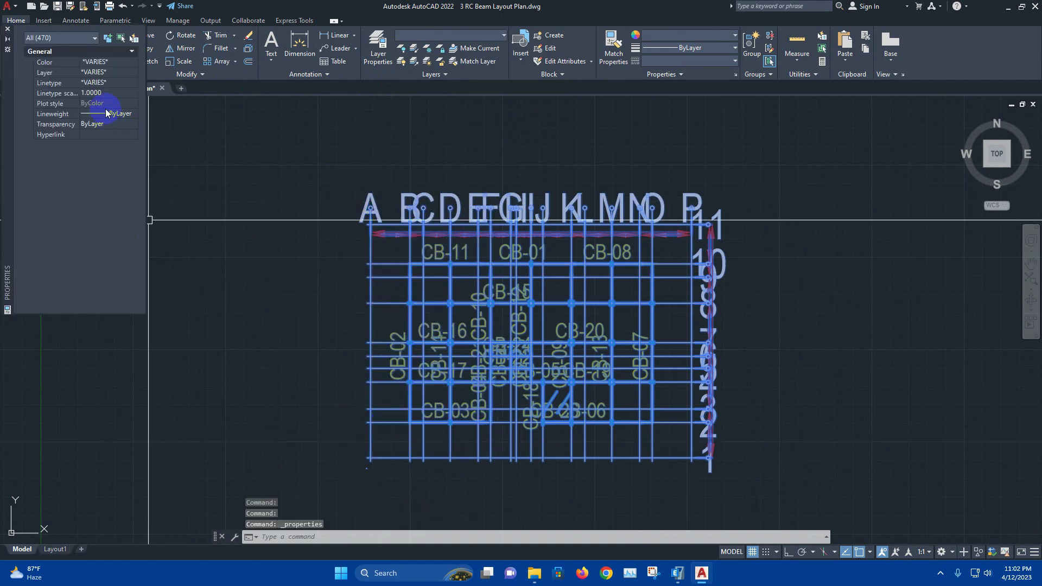
click(71, 39)
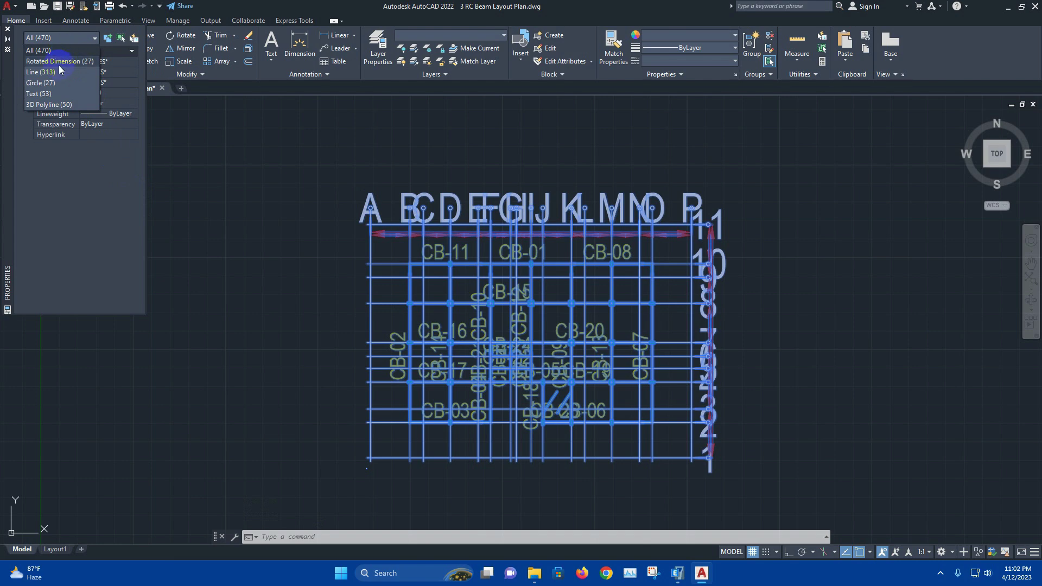
click(73, 93)
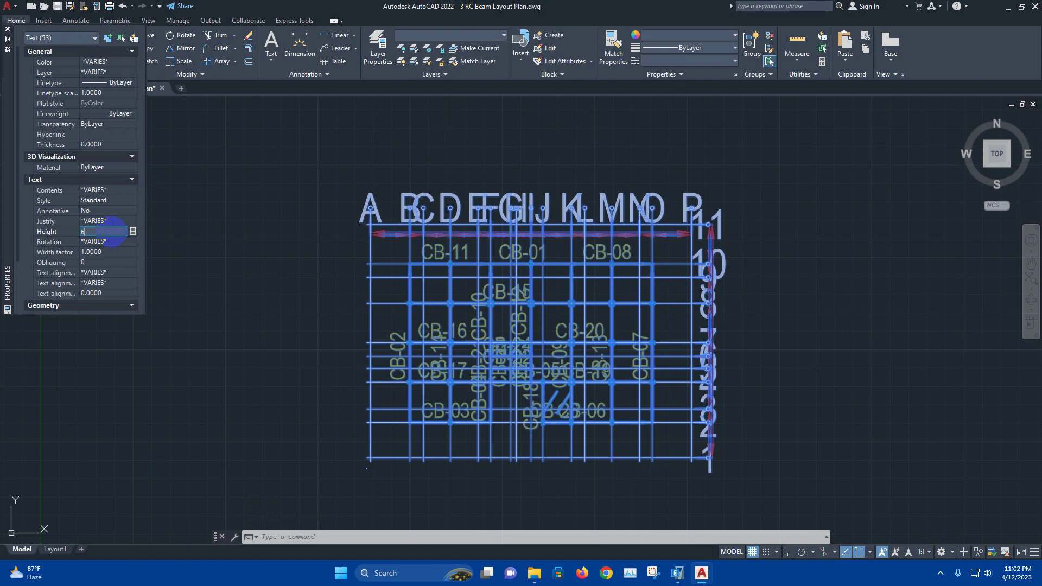
Set the grid label text height to 6 and dismiss the locked-layer warning.
key(Return)
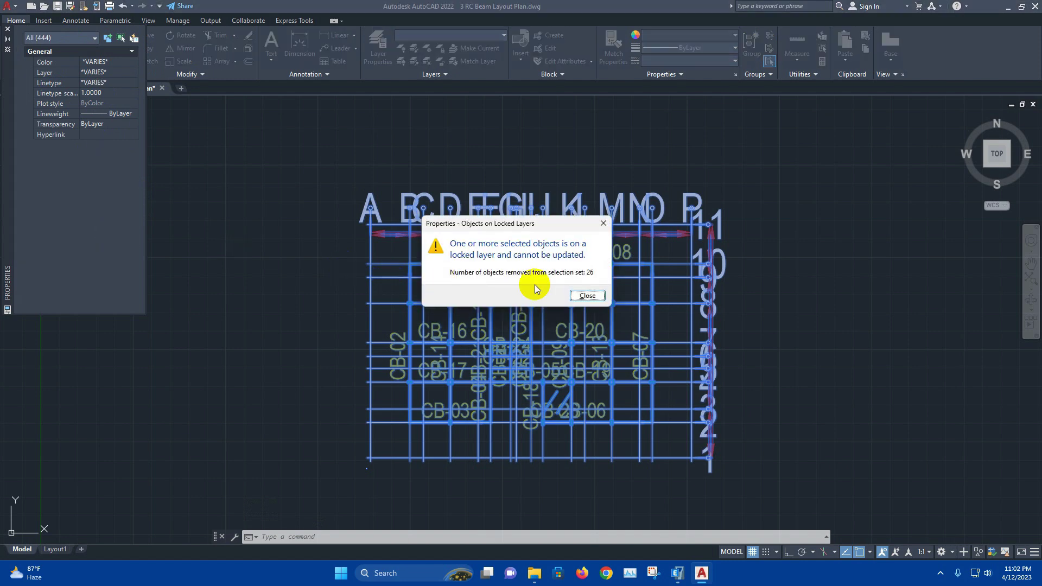
click(587, 296)
scroll(656, 253, up, 4)
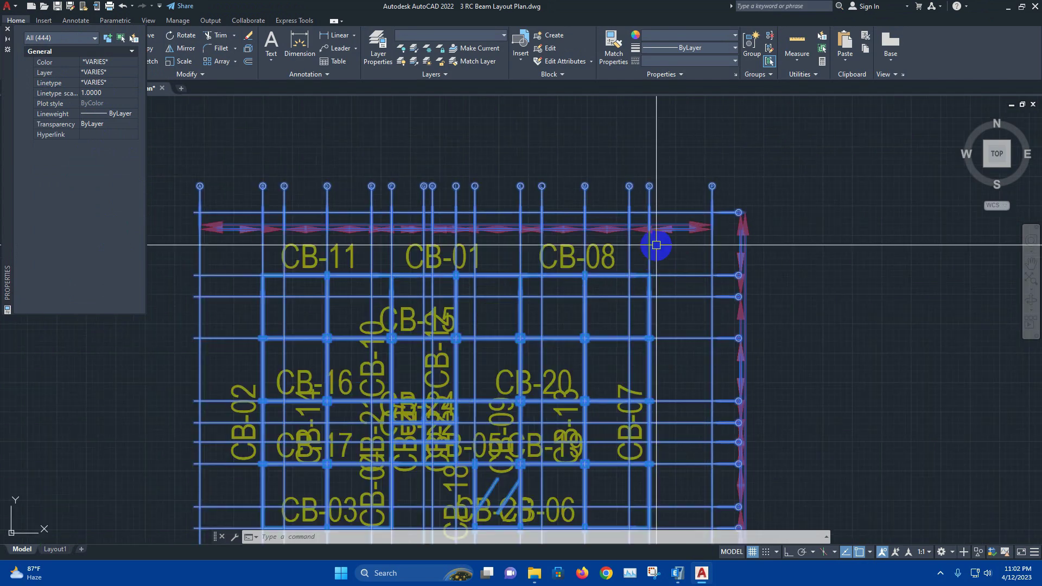
scroll(655, 254, up, 2)
key(Escape)
scroll(693, 249, down, 5)
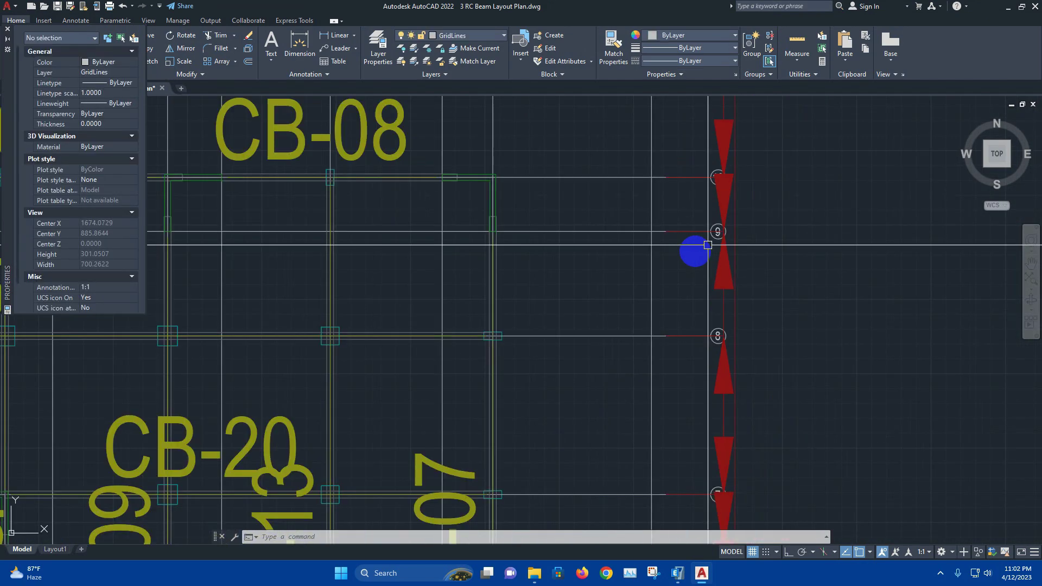
scroll(415, 179, up, 8)
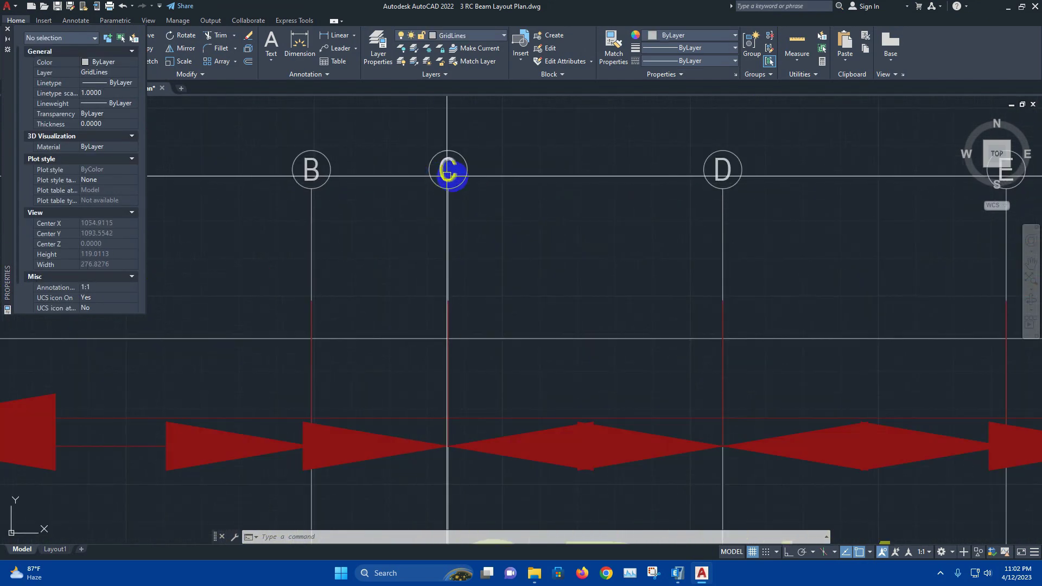
scroll(461, 179, down, 8)
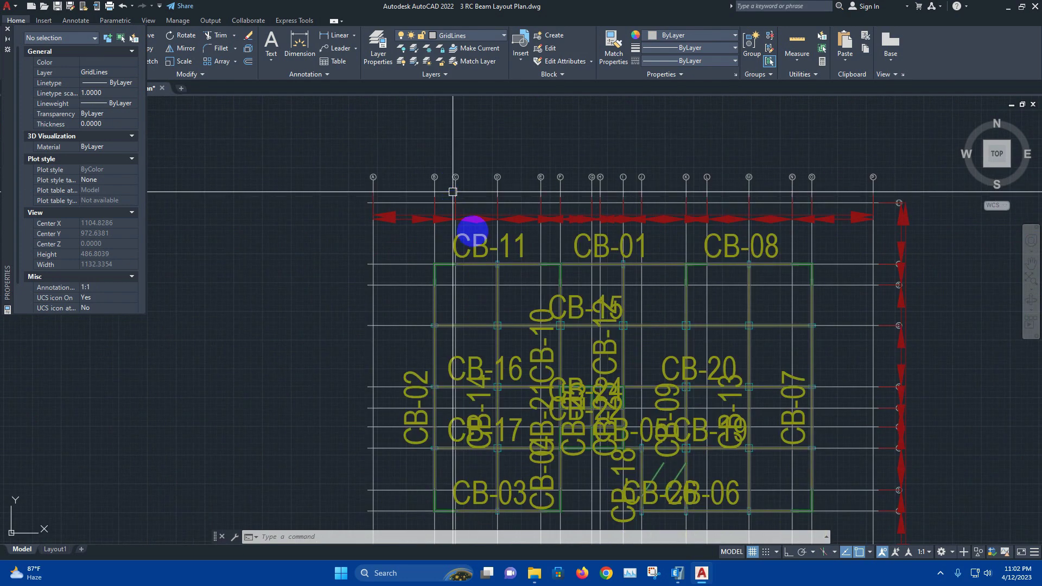
middle_drag(464, 252, 450, 236)
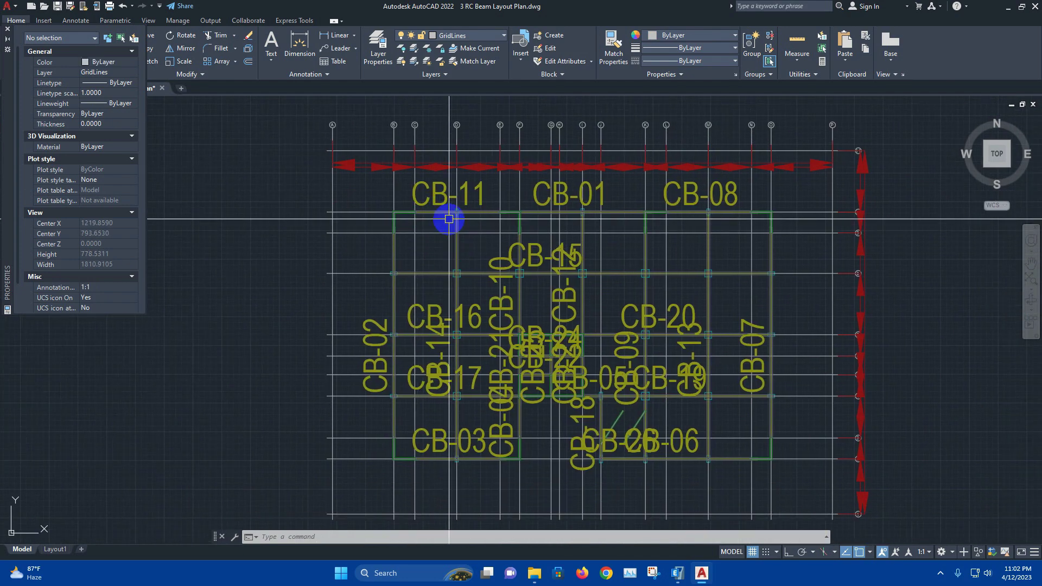
Restore the faded layers and check the CB-11 label's text height.
click(416, 63)
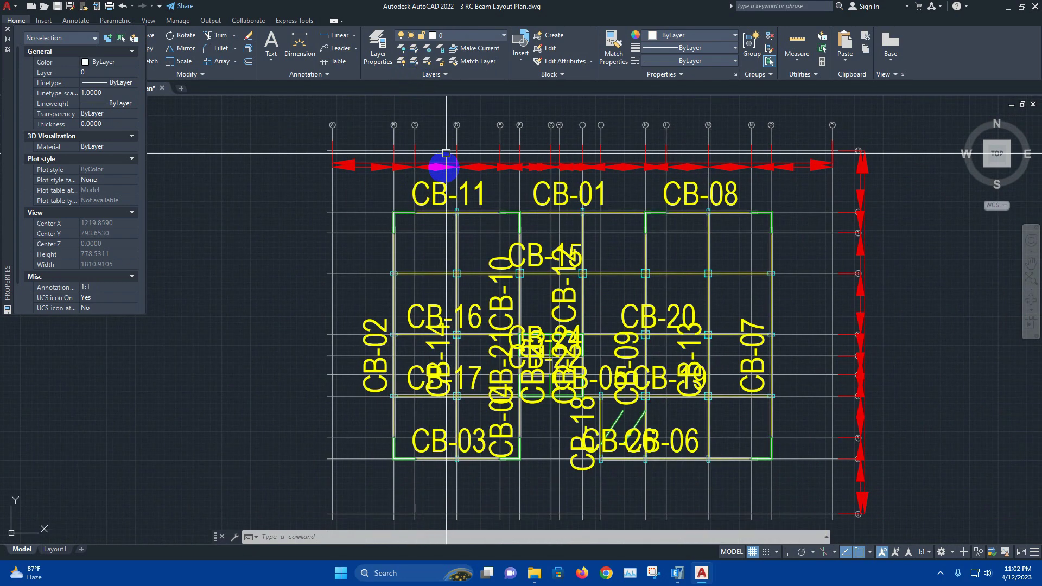
click(440, 185)
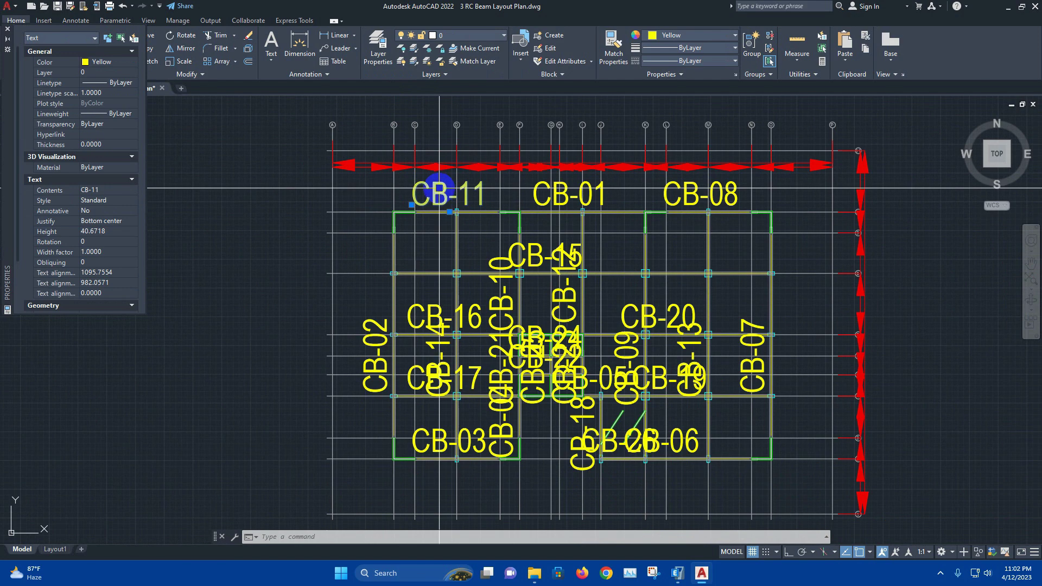
scroll(438, 245, down, 2)
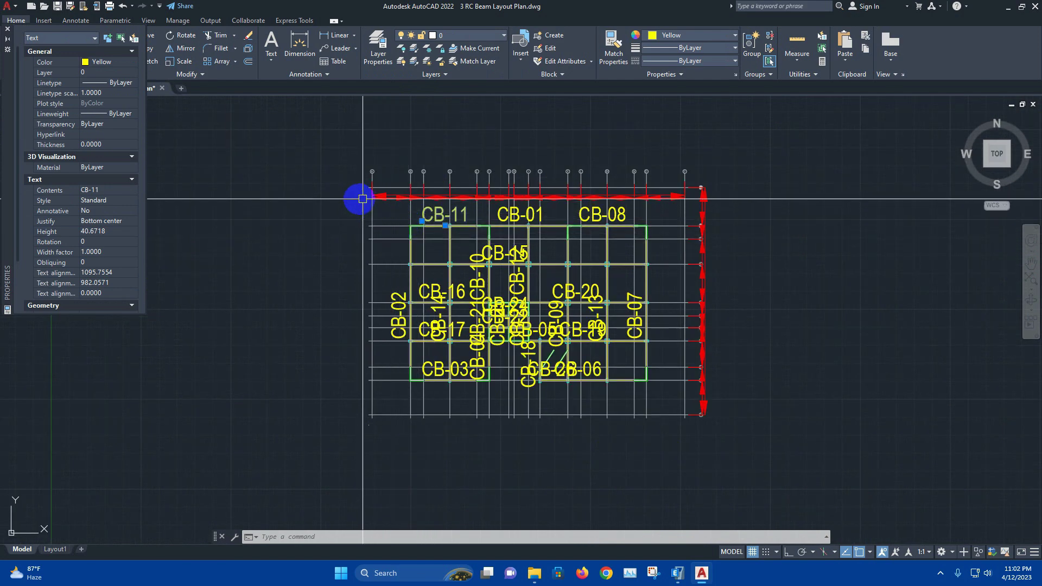
key(Escape)
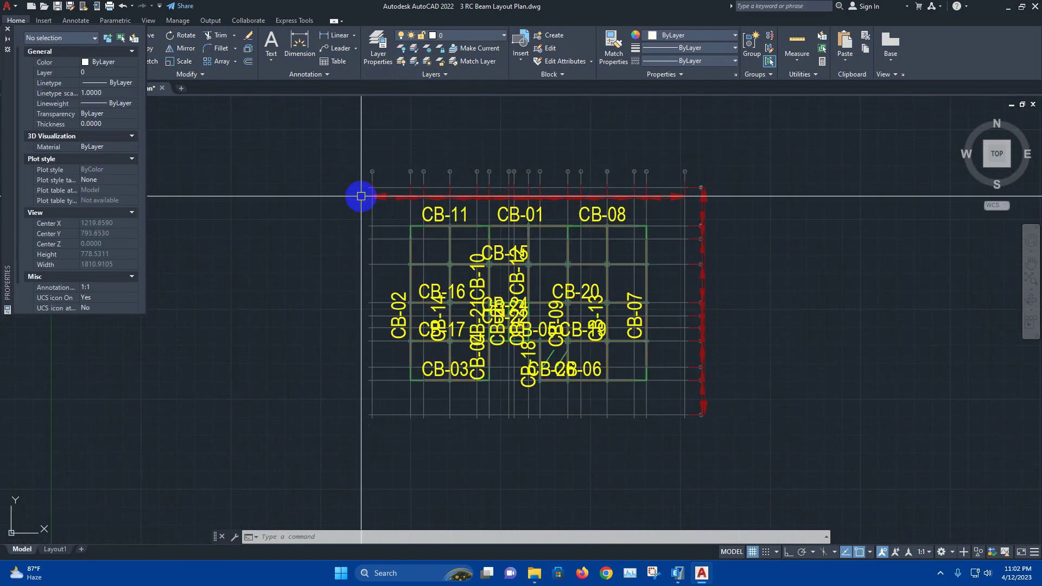
Window-select the beam plan, keep the 26 text labels, and set their height to 6.
click(361, 196)
click(677, 396)
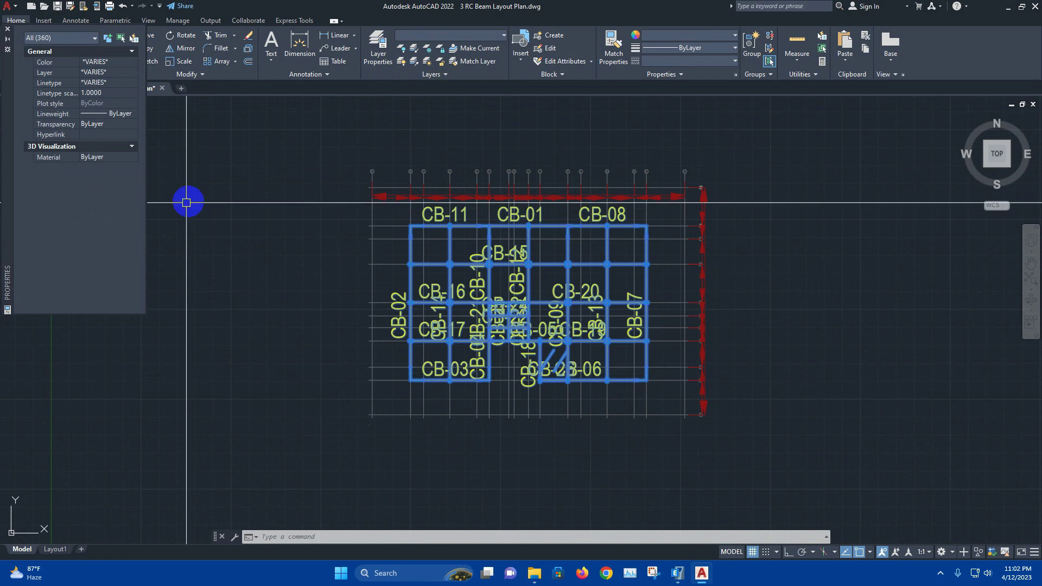
click(81, 38)
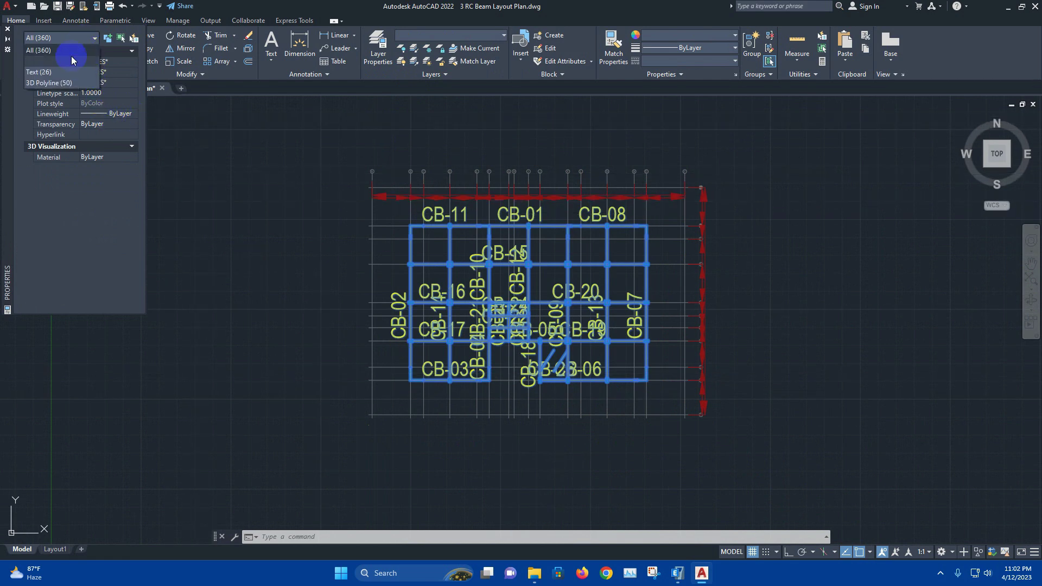
click(53, 73)
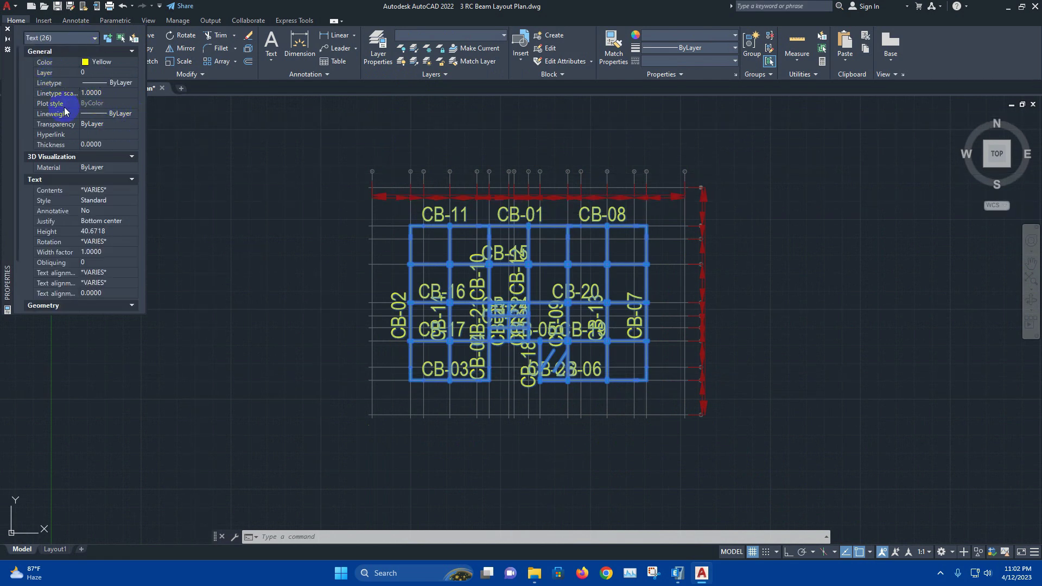
click(107, 231)
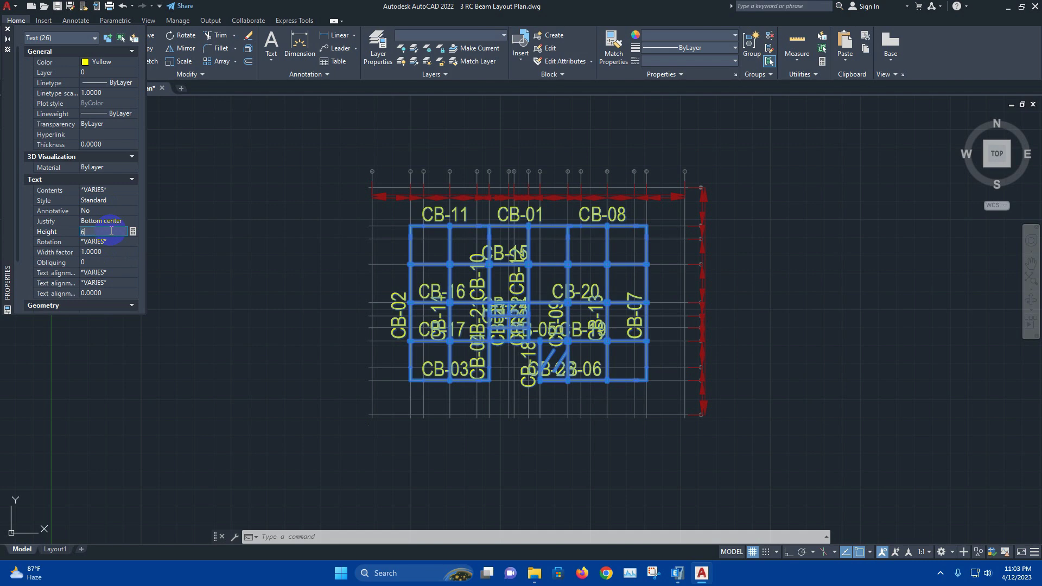
key(Tab)
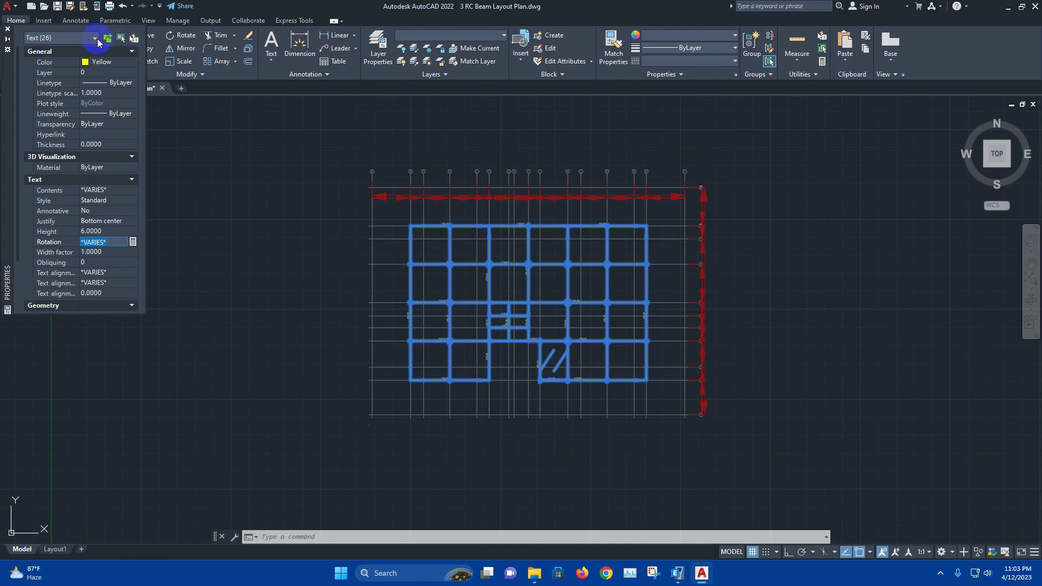
click(8, 29)
scroll(532, 288, up, 8)
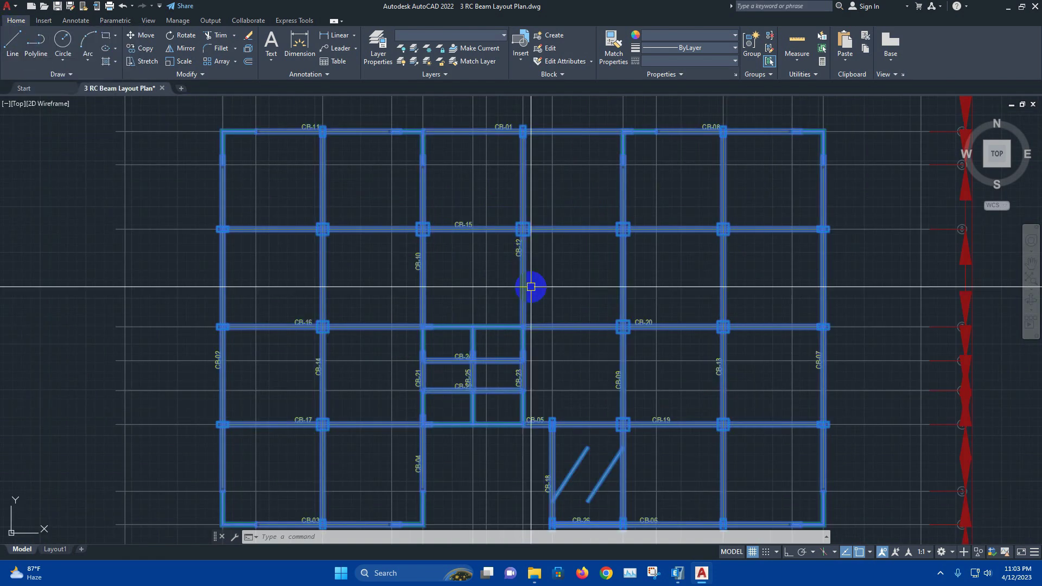
key(Escape)
scroll(463, 265, down, 8)
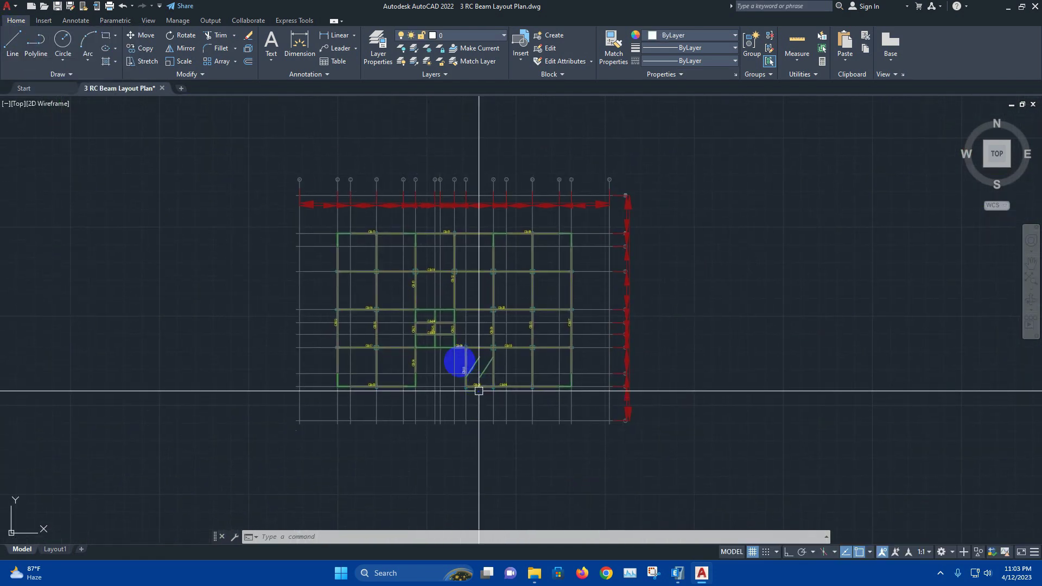
scroll(369, 255, up, 4)
scroll(369, 255, up, 4)
scroll(366, 252, down, 4)
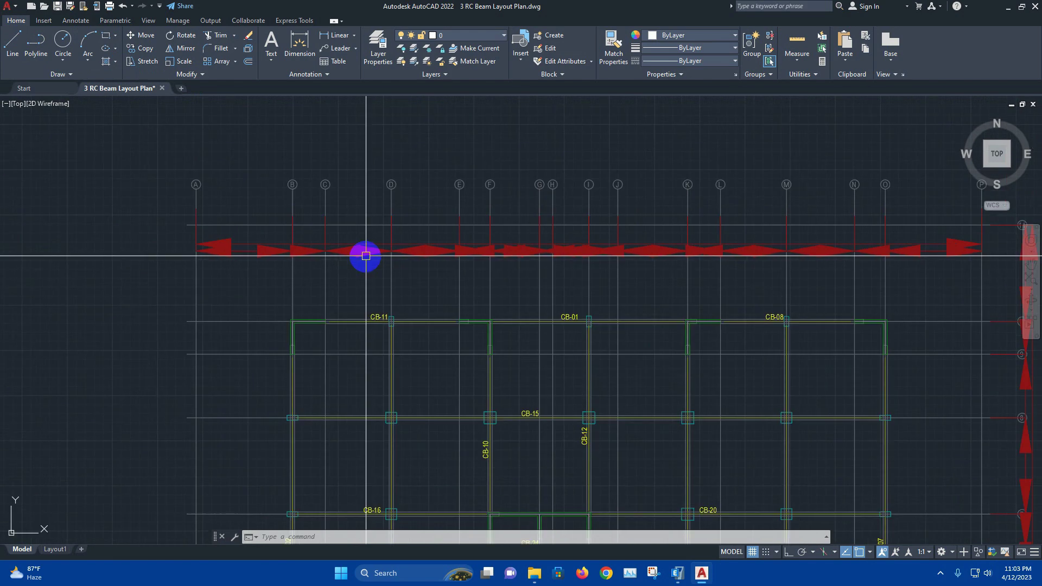
click(415, 60)
click(299, 251)
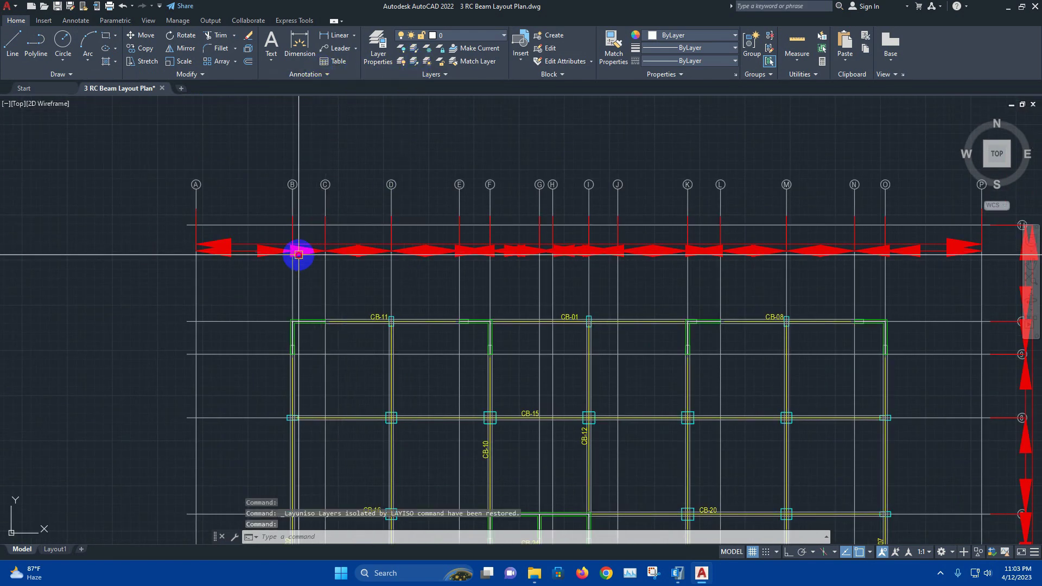
click(76, 21)
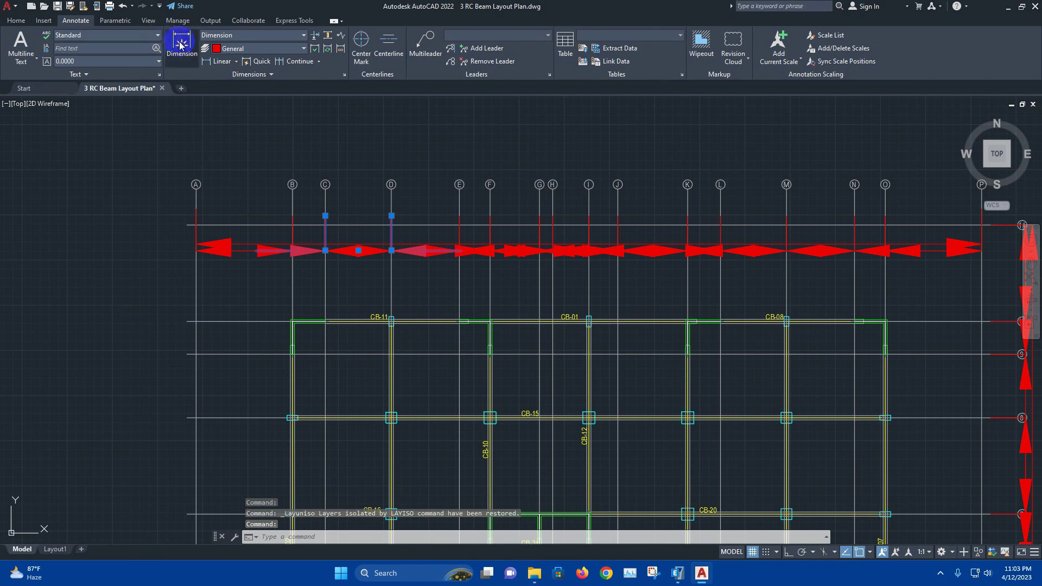
click(344, 74)
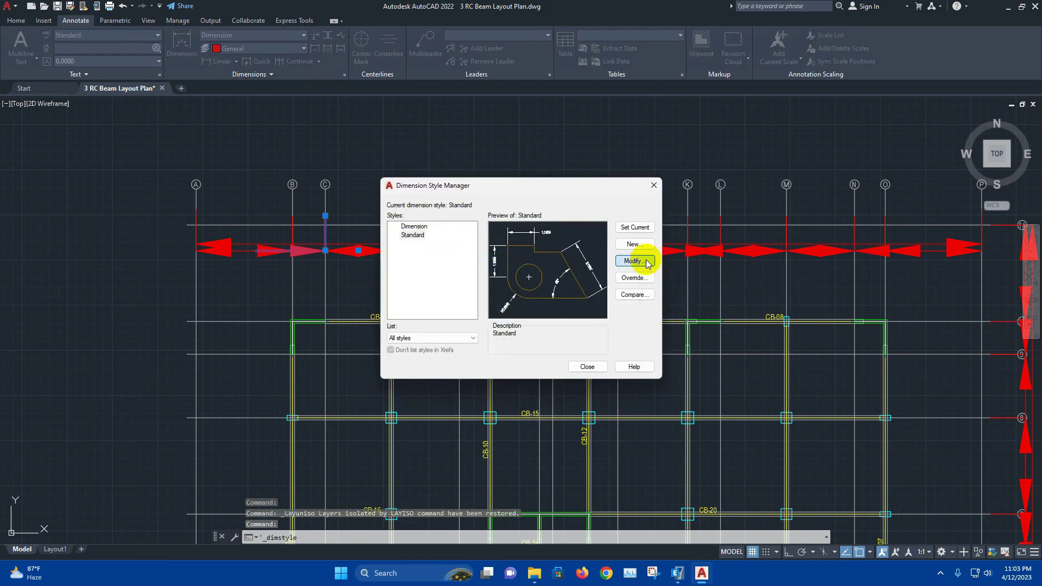
click(645, 261)
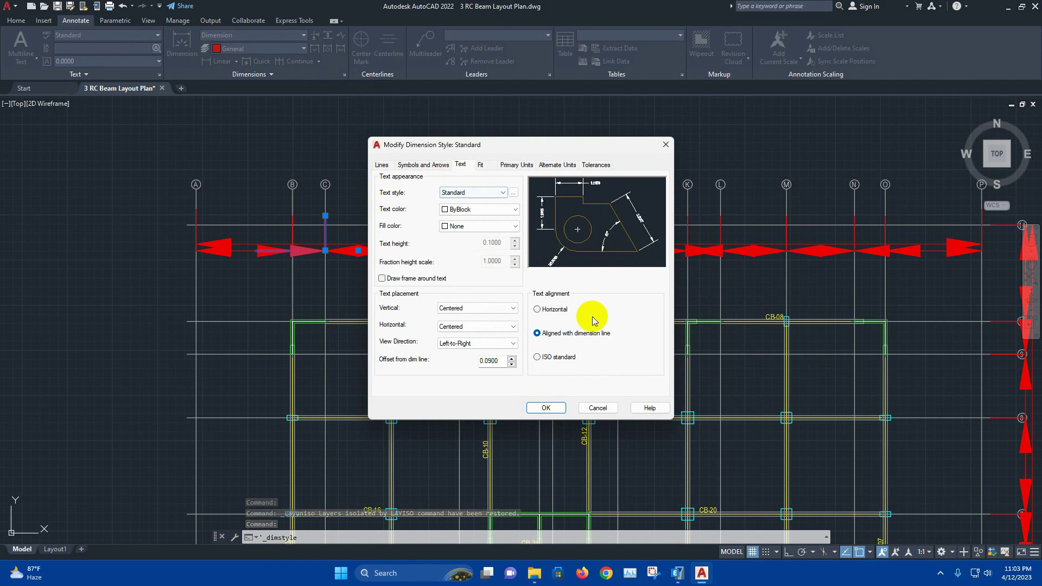
click(597, 408)
click(421, 226)
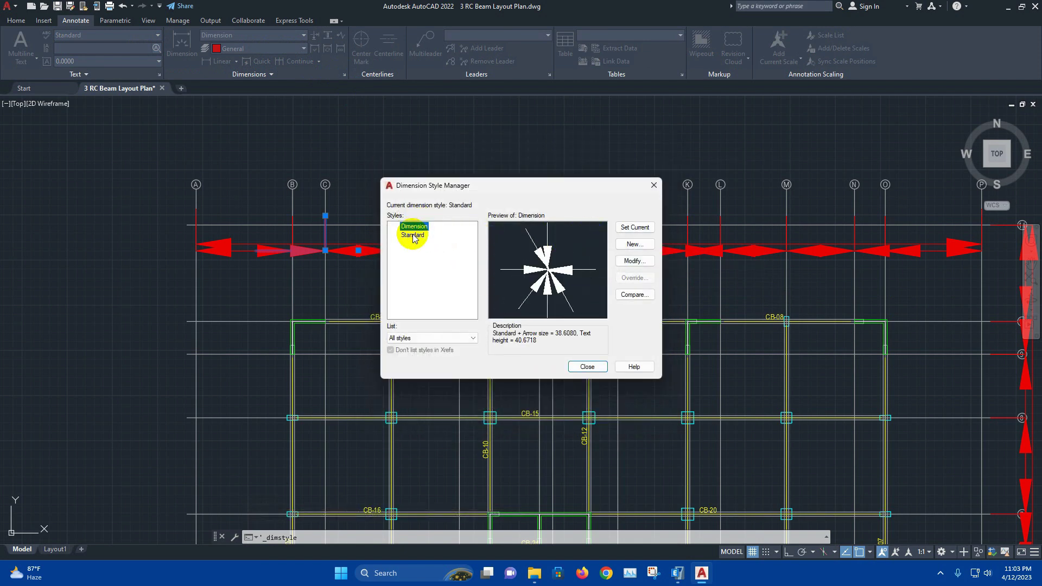
click(418, 236)
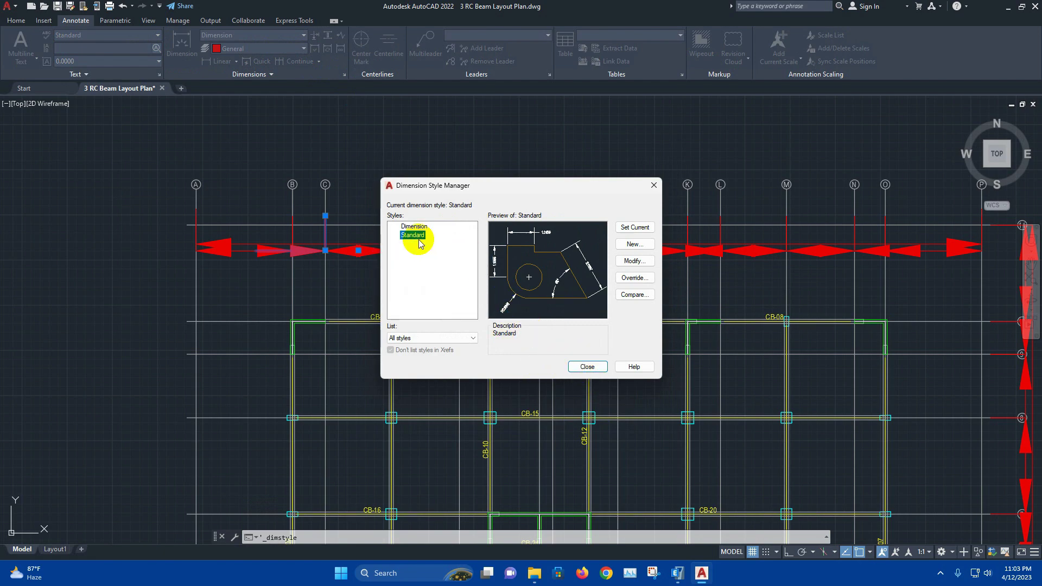
click(579, 372)
scroll(367, 244, down, 5)
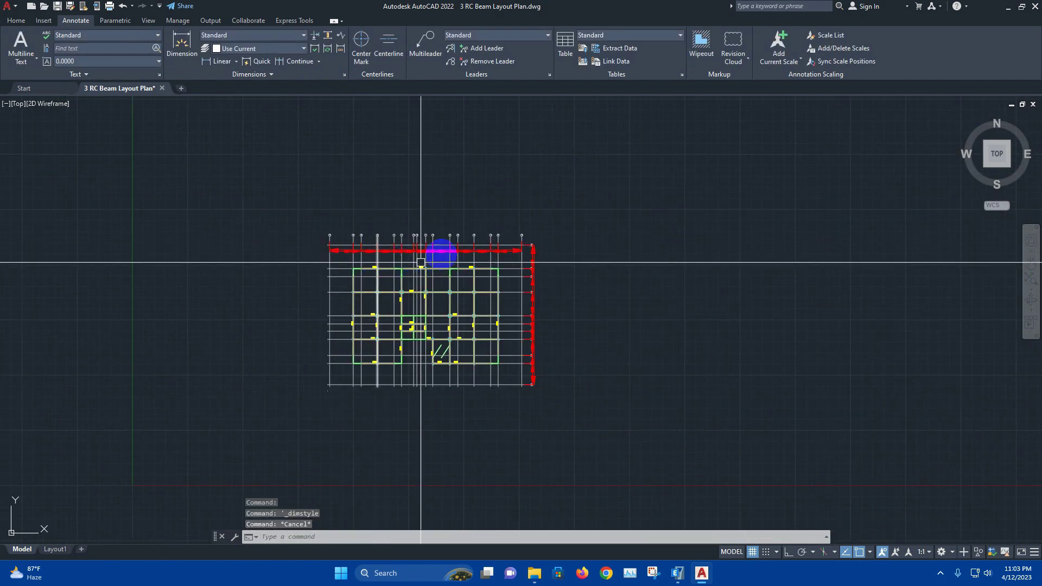
Inspect the dimension between grid lines N and O and isolate the General layer.
scroll(488, 248, up, 4)
click(516, 249)
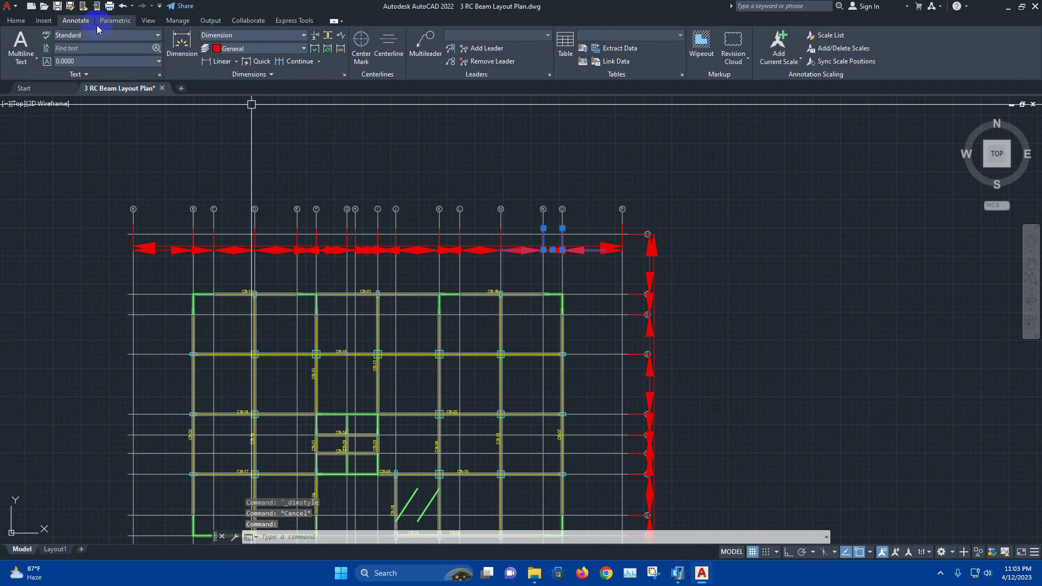
click(16, 21)
click(414, 48)
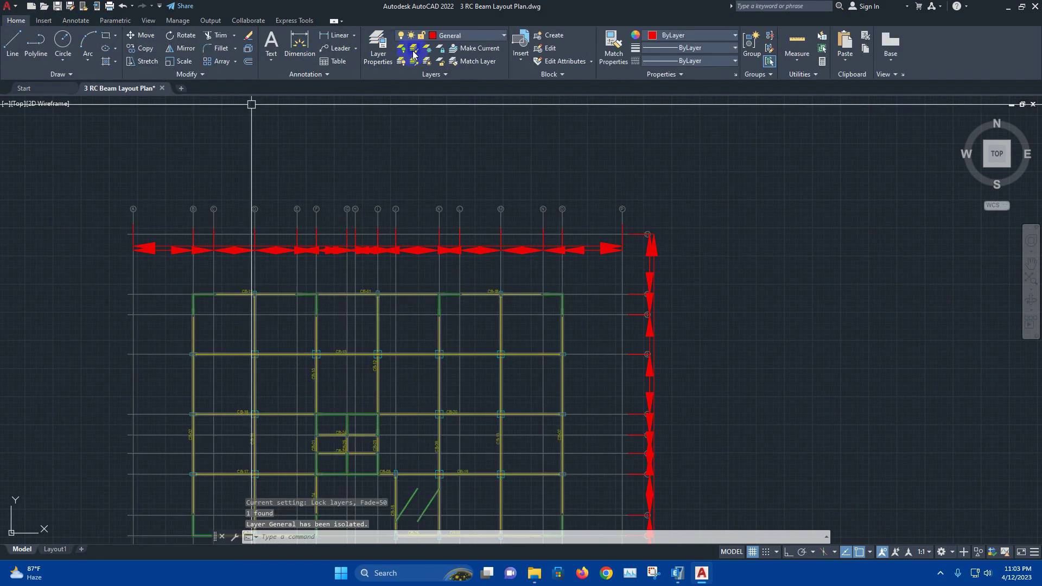
scroll(610, 232, down, 2)
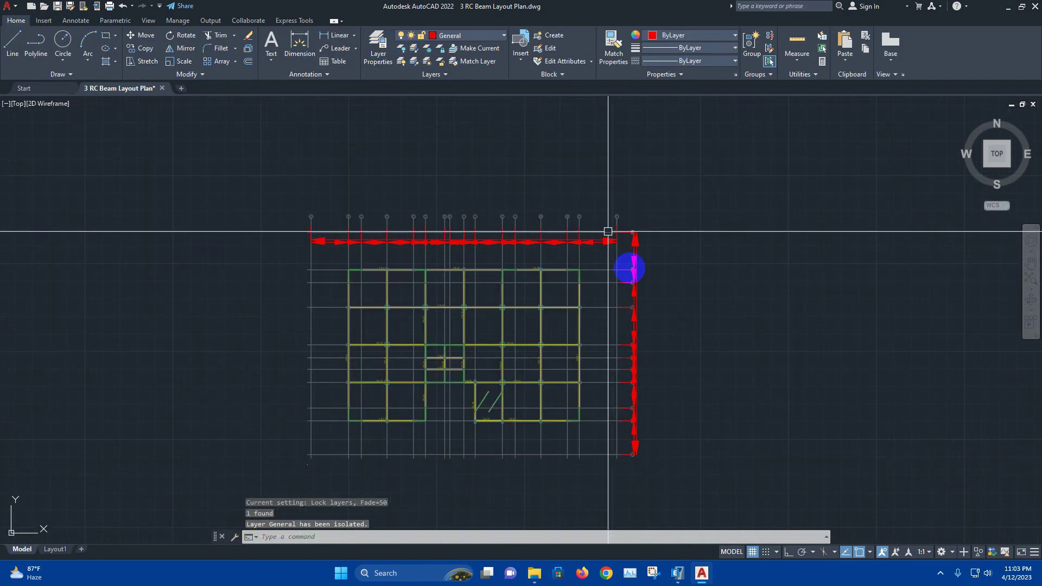
Crossing-select all grid lines and dimensions and show their properties.
click(673, 476)
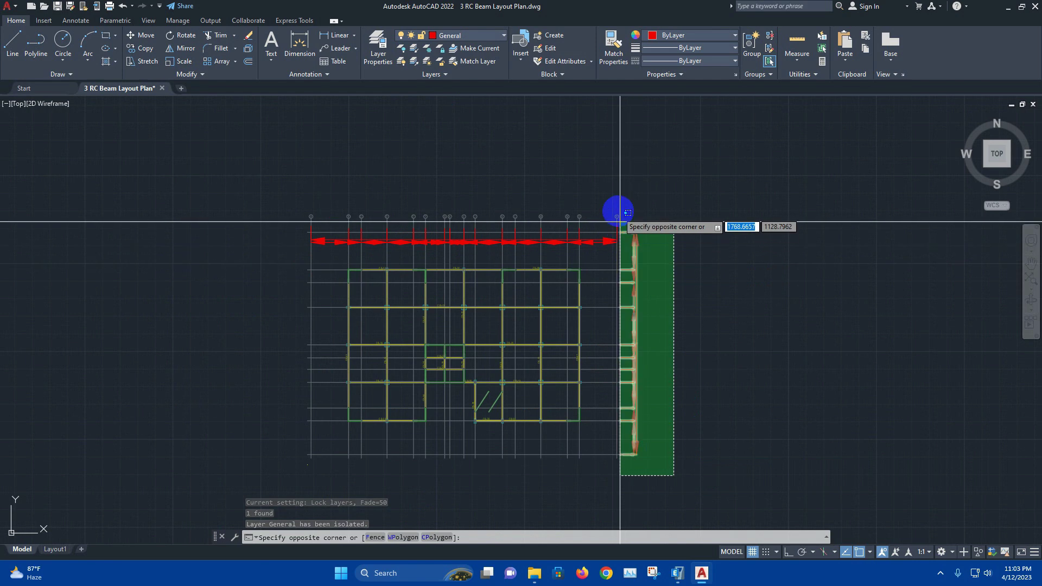
click(619, 210)
click(669, 255)
click(266, 174)
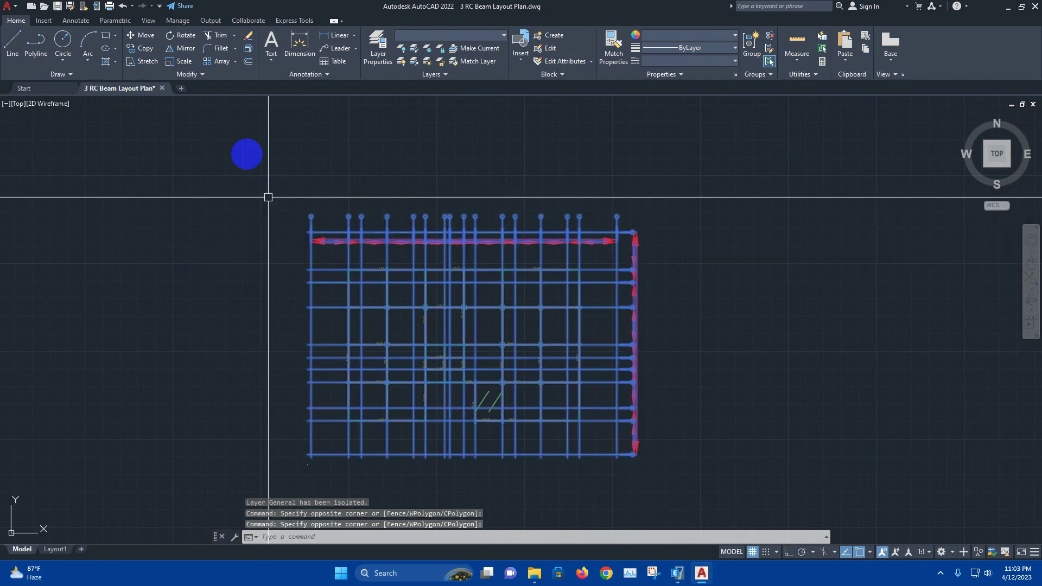
click(76, 20)
right_click(530, 245)
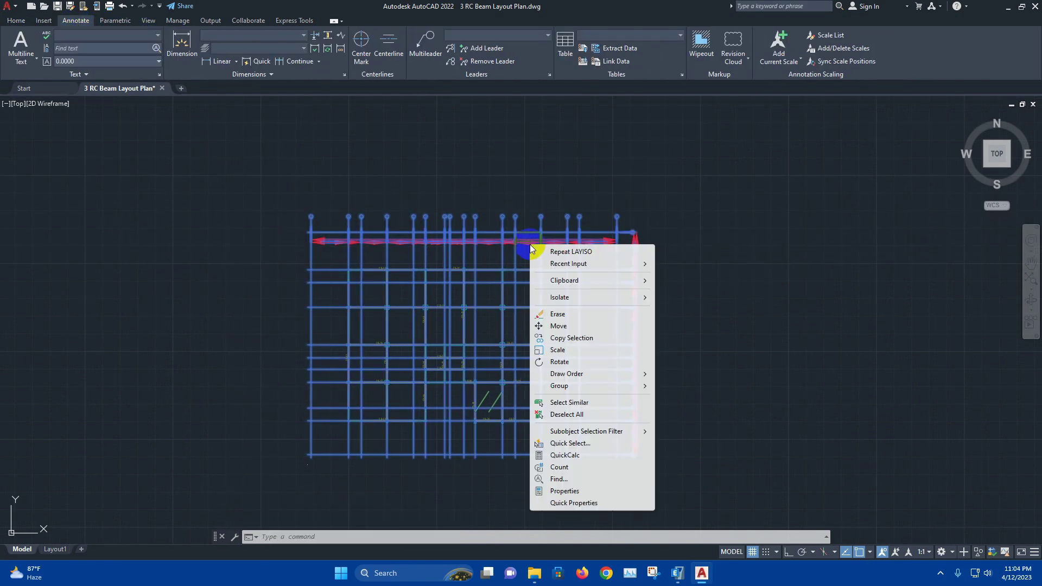
click(574, 490)
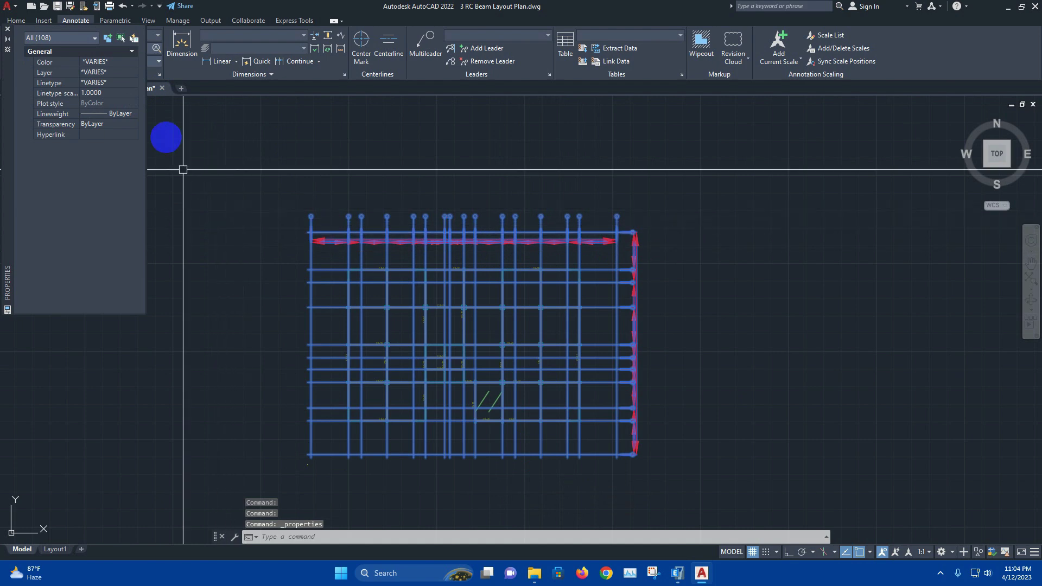
Filter to the 27 Rotated Dimensions and change their Dim style to Standard.
click(85, 39)
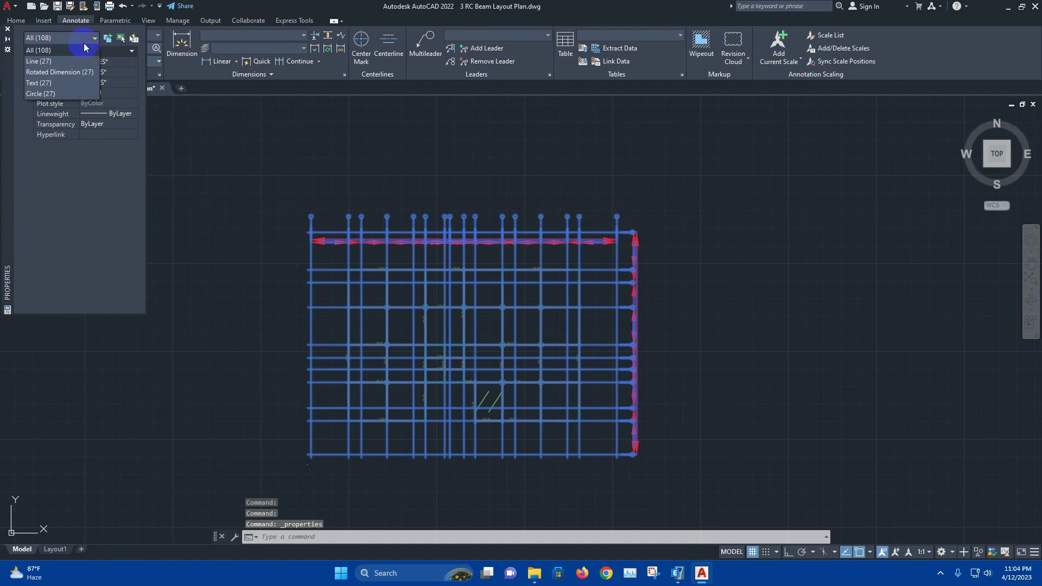
click(69, 70)
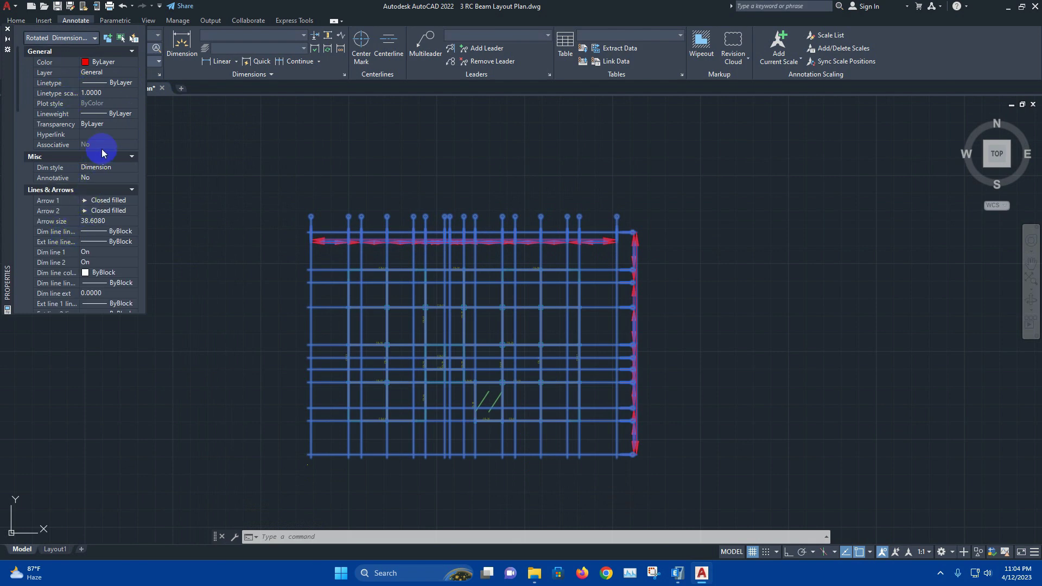
click(117, 184)
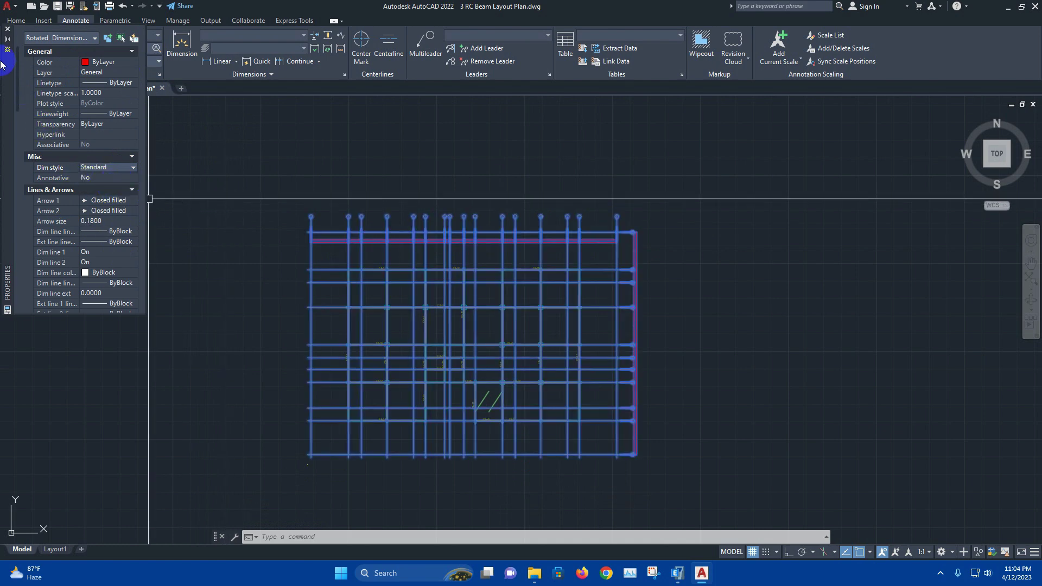
click(8, 31)
key(Escape)
scroll(432, 233, up, 5)
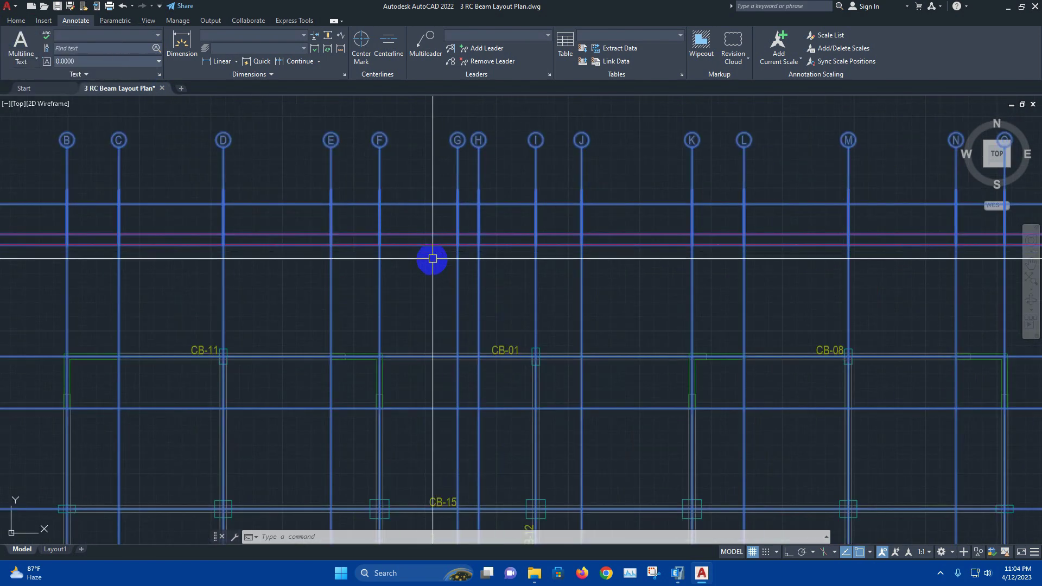
Raise the text height of the Standard dimension style's text style to 6.
scroll(328, 259, up, 2)
scroll(351, 237, down, 7)
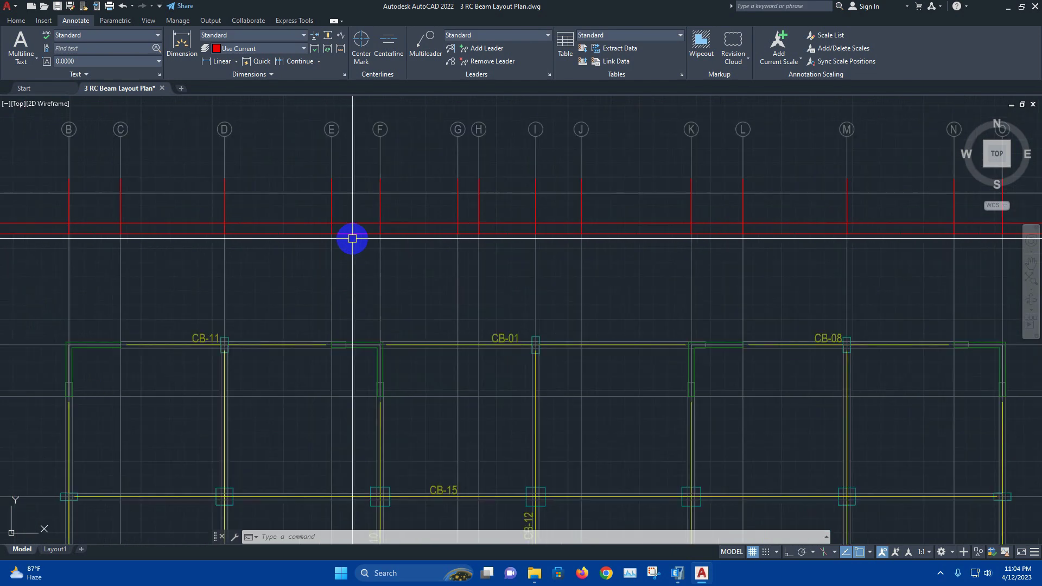
click(341, 74)
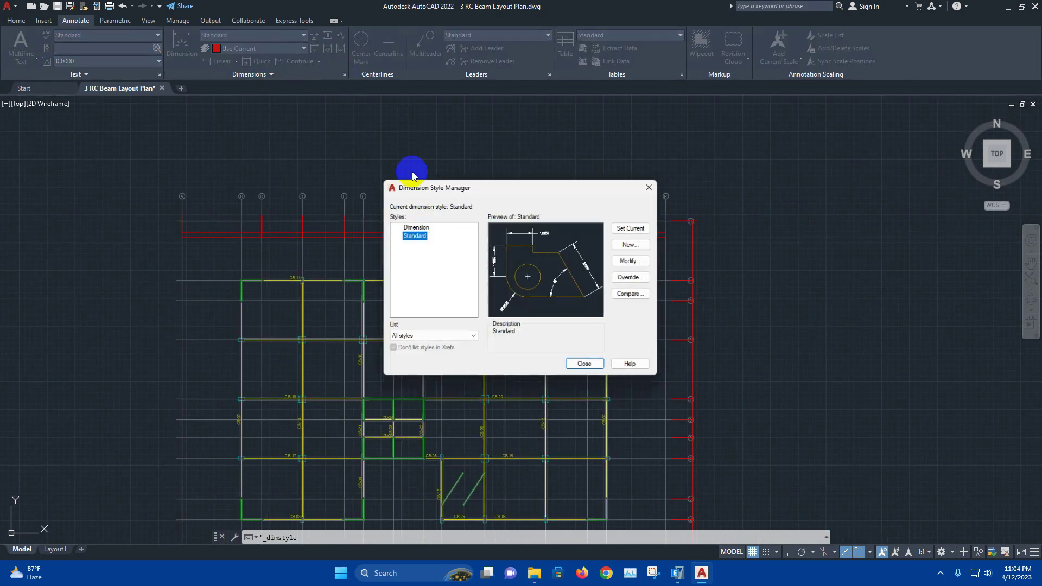
click(635, 261)
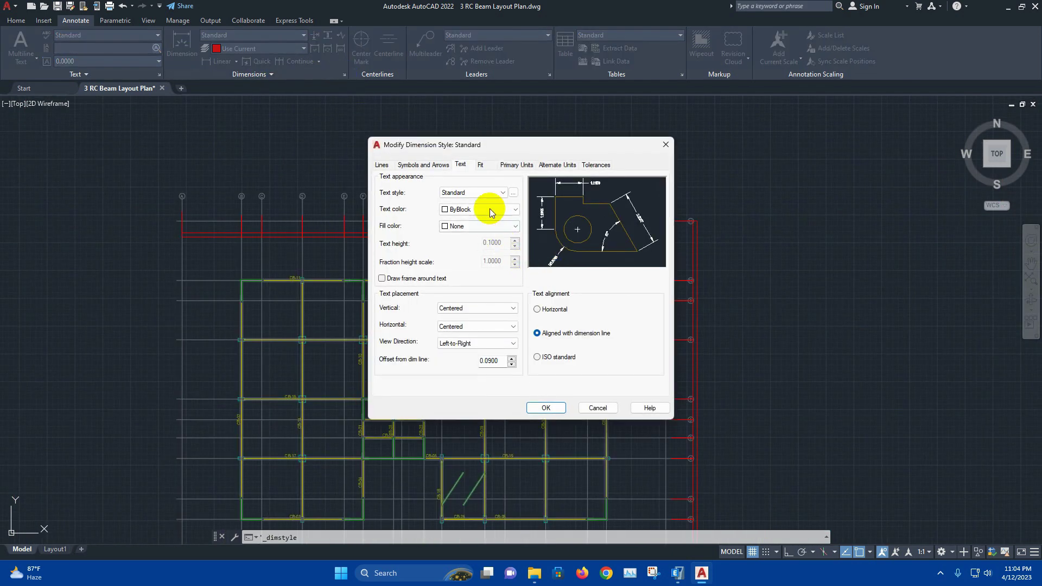
click(512, 193)
drag(563, 179, 701, 178)
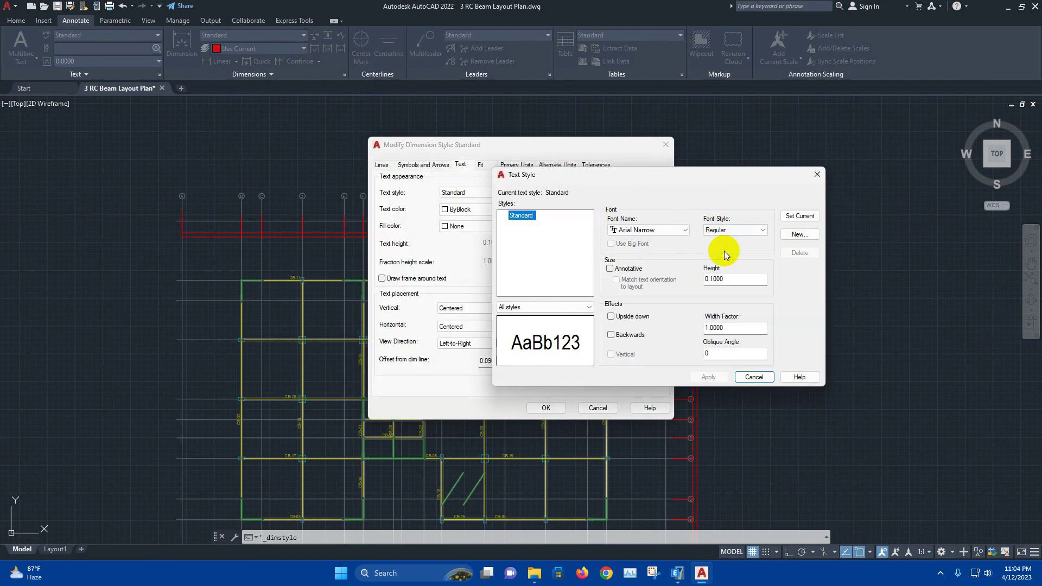
double_click(724, 277)
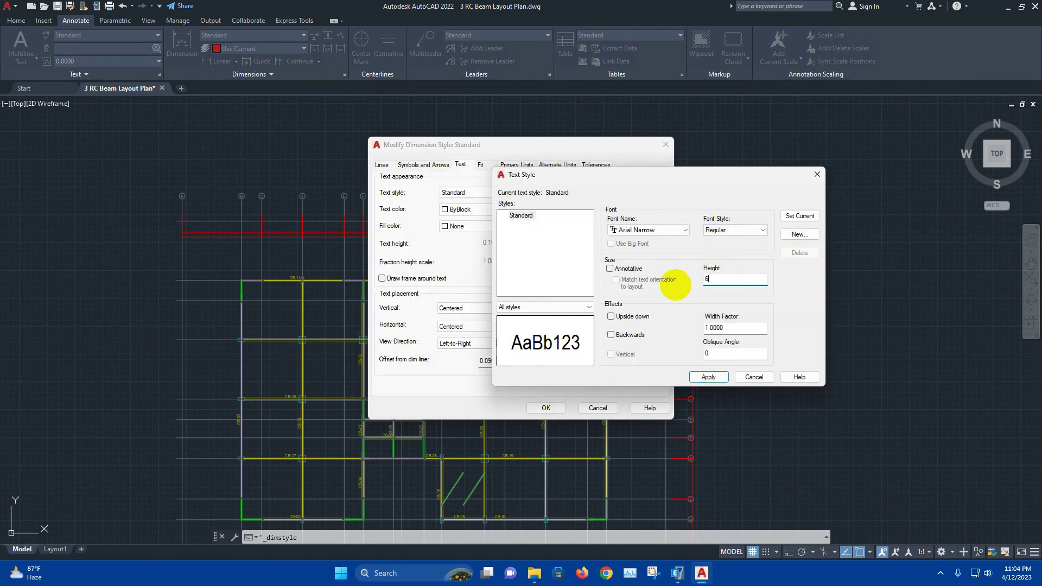
click(754, 376)
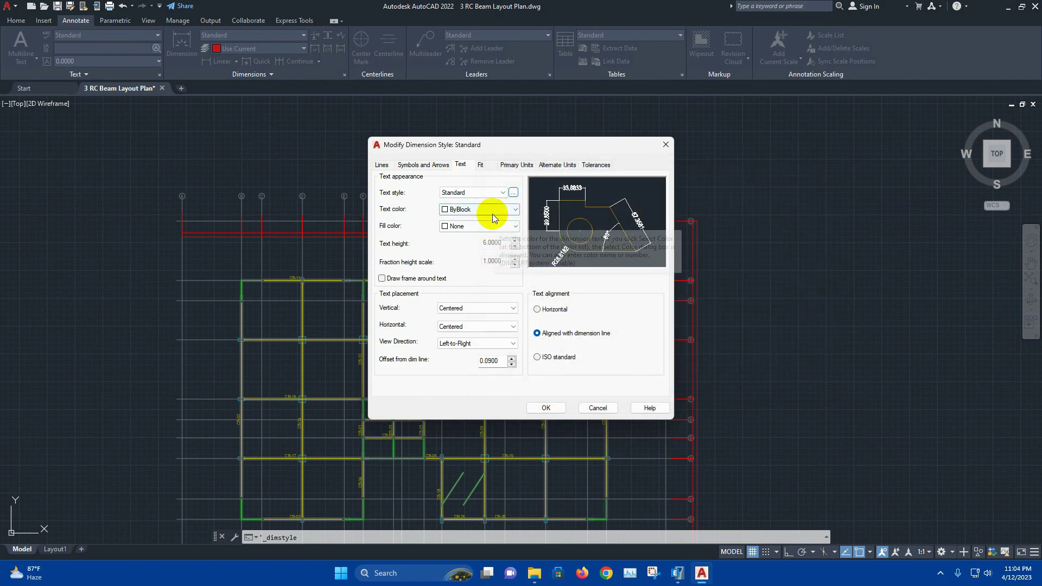
Set the Standard style's arrow size to 3 and confirm the changes.
click(441, 165)
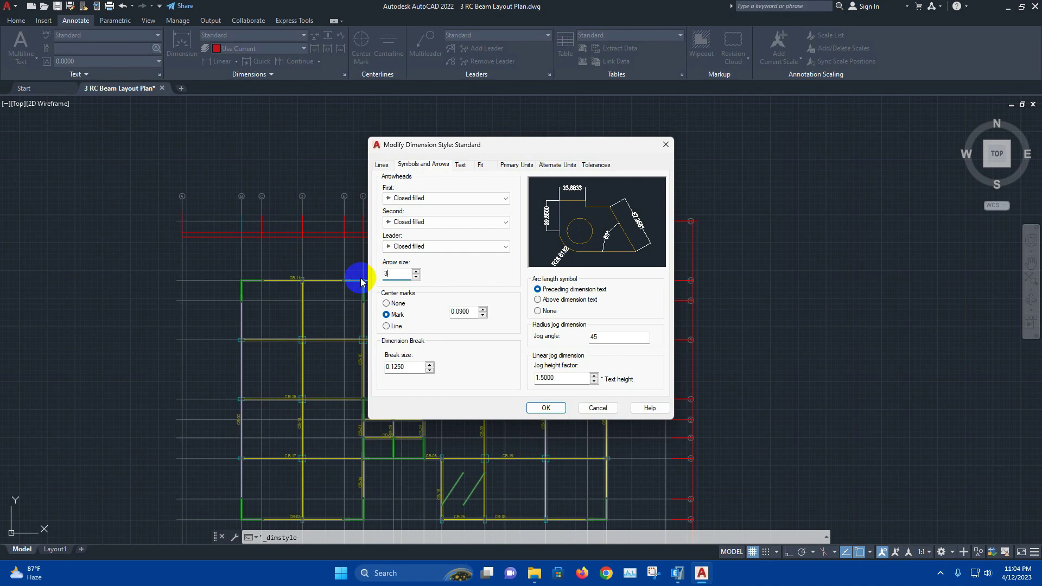
click(382, 164)
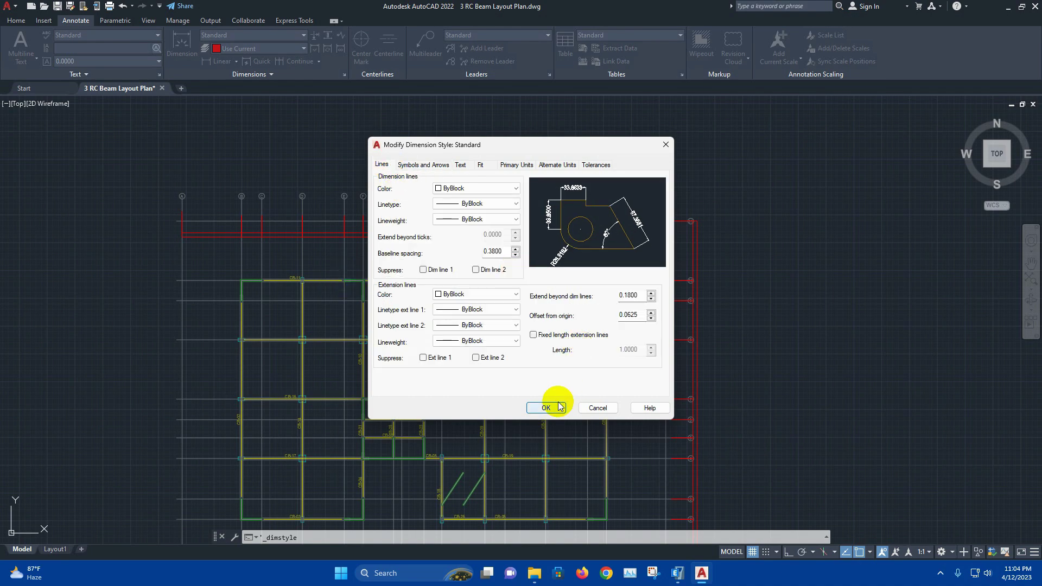
click(559, 407)
click(574, 365)
scroll(287, 253, up, 4)
scroll(287, 253, down, 6)
scroll(483, 241, up, 2)
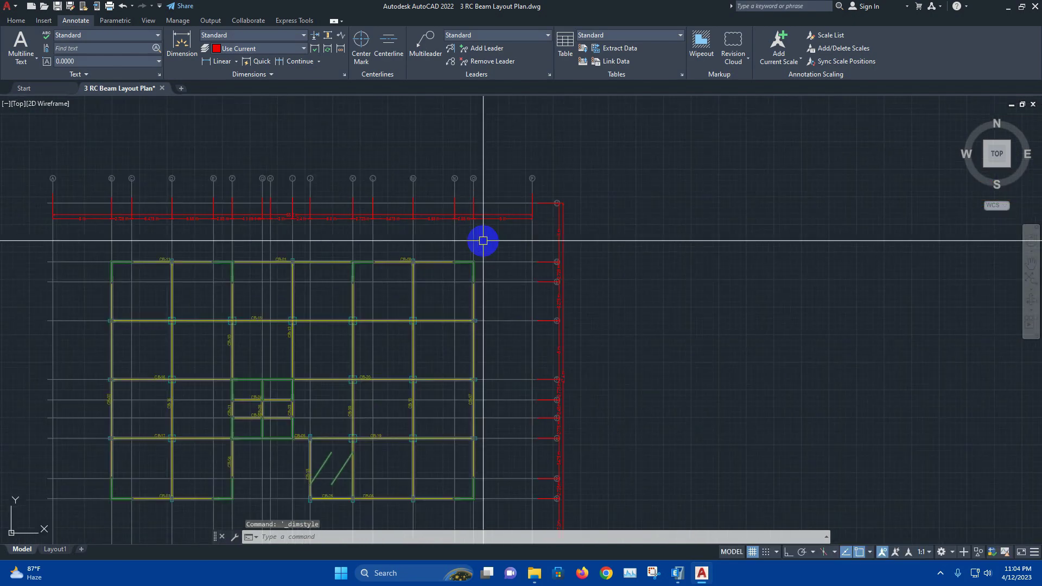
scroll(521, 281, up, 4)
scroll(522, 281, down, 4)
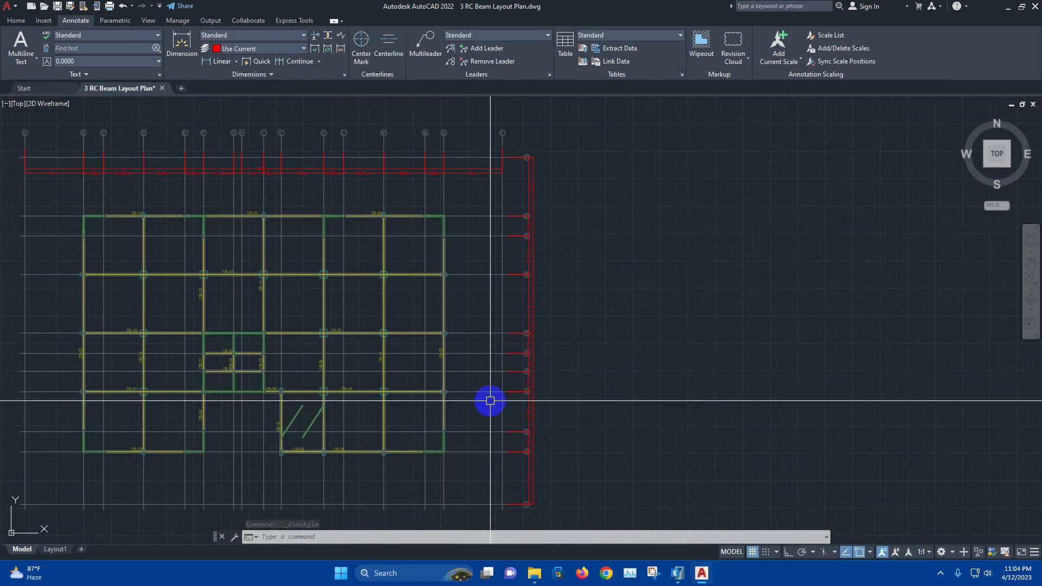